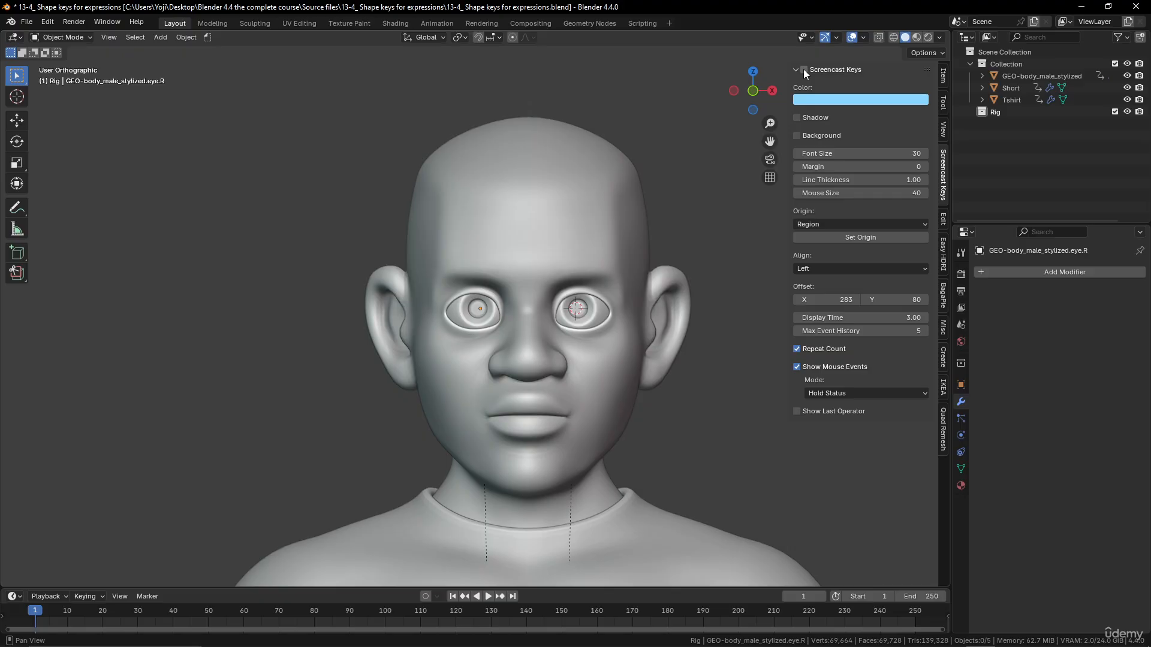
- Enable Screencast Keys and hide the viewport sidebar
left_click(804, 70)
key("n")
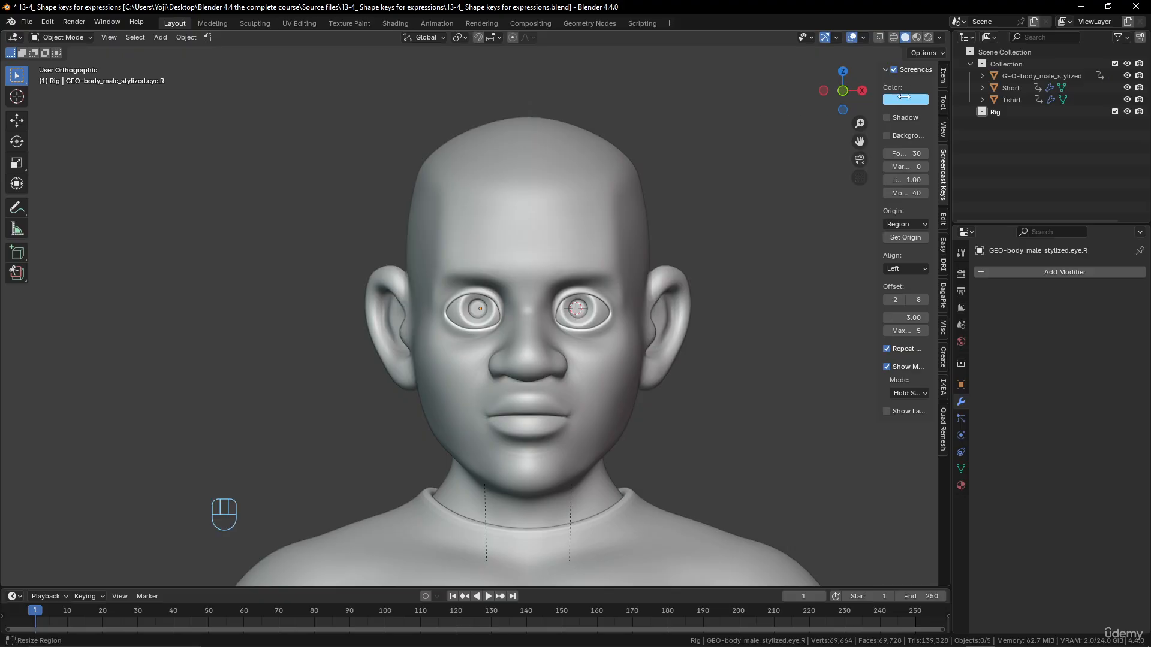
- Examine the character's face, head and full body from the front and from angled views
scroll(620, 308, "down", 5)
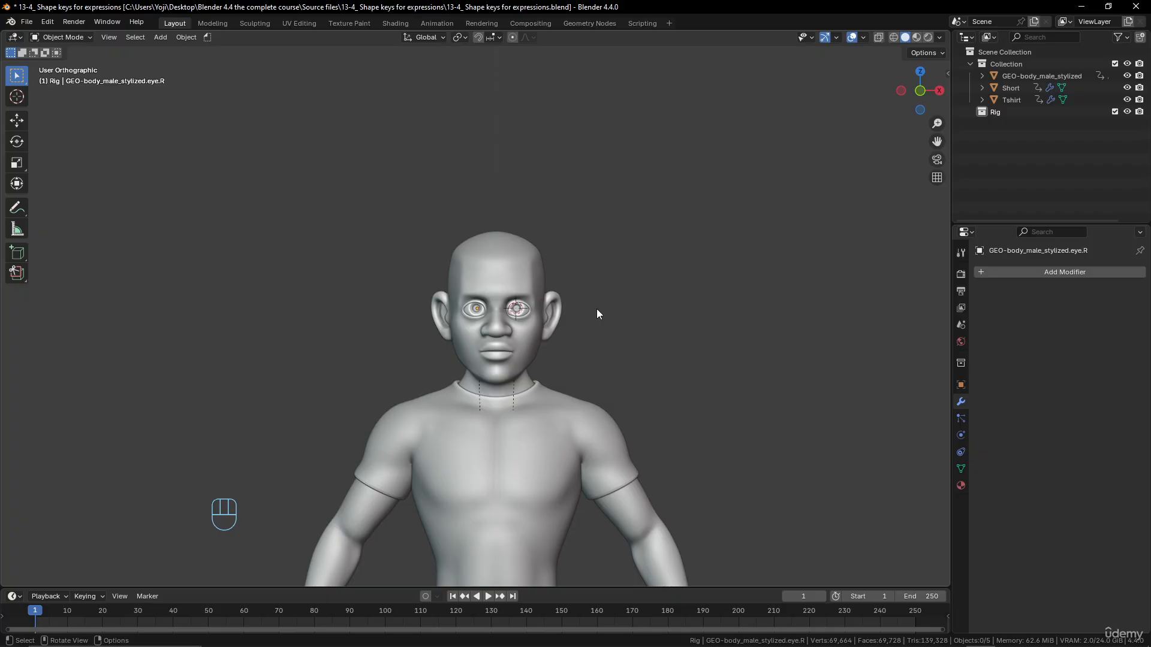
scroll(581, 358, "down", 4)
scroll(573, 358, "up", 4)
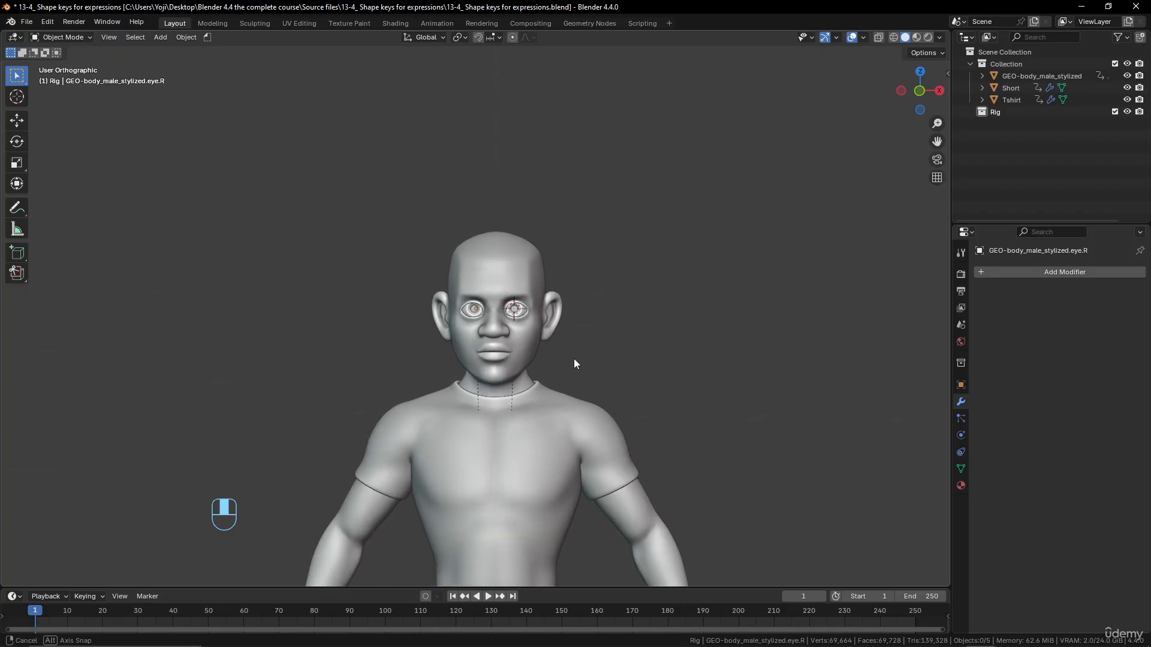
middle_click_drag(573, 358, 551, 373)
scroll(564, 455, "down", 4)
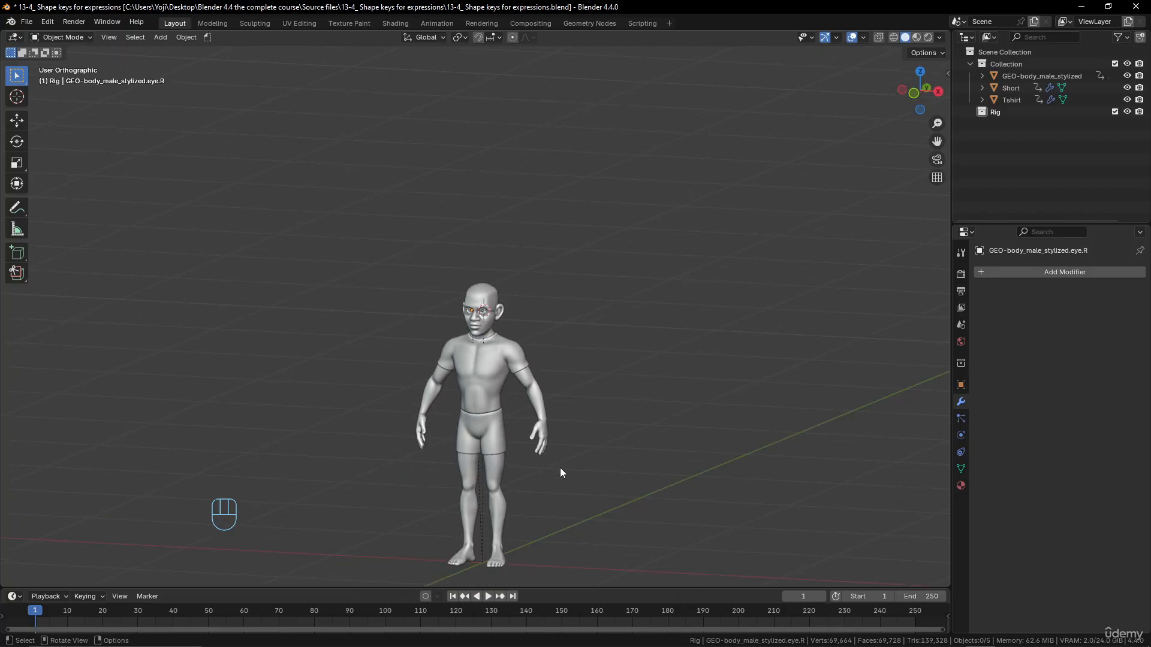
scroll(560, 467, "up", 1)
middle_click_drag(559, 474, 573, 350, "shift")
scroll(542, 437, "up", 4)
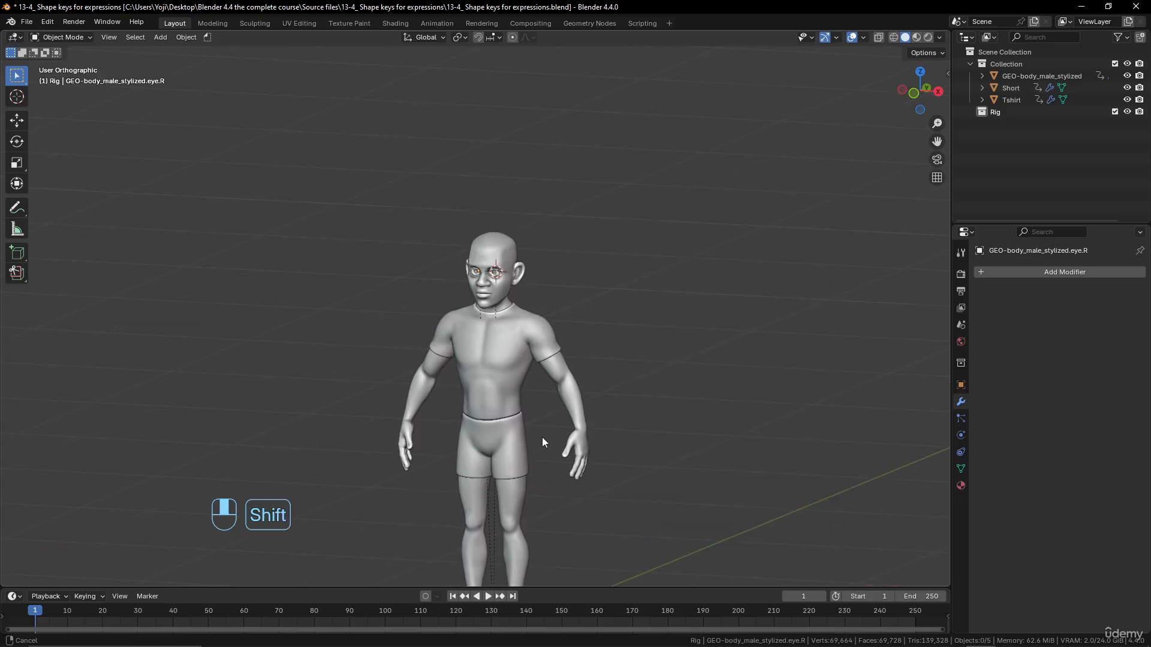
scroll(551, 404, "up", 5)
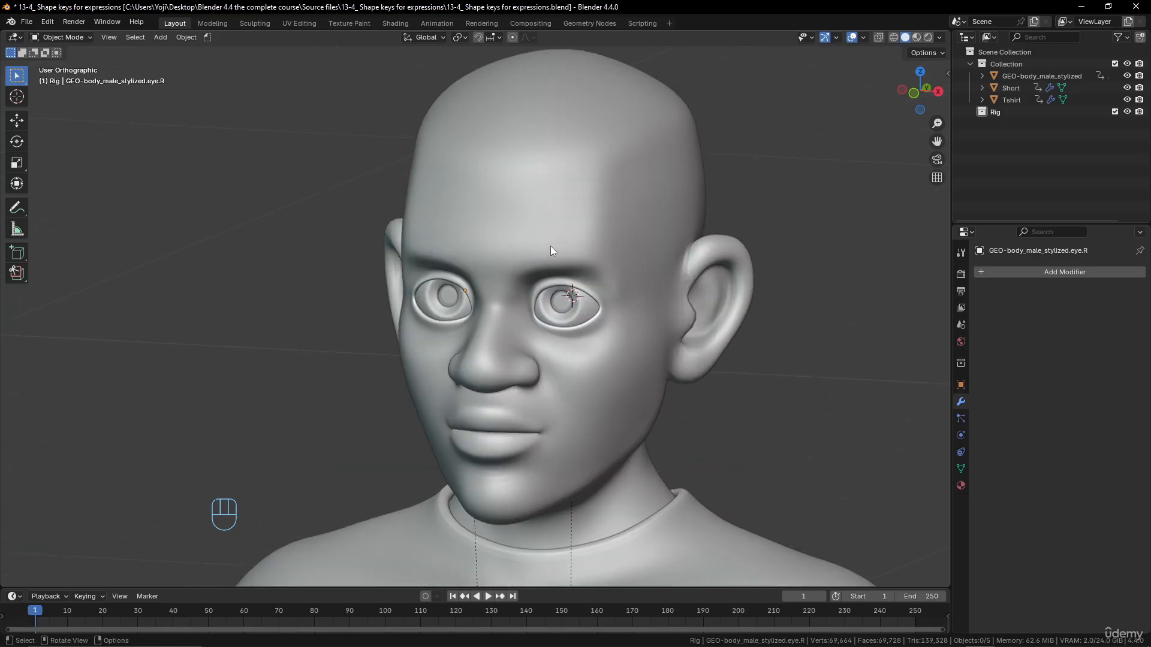
scroll(532, 272, "down", 4)
middle_click_drag(559, 275, 506, 274)
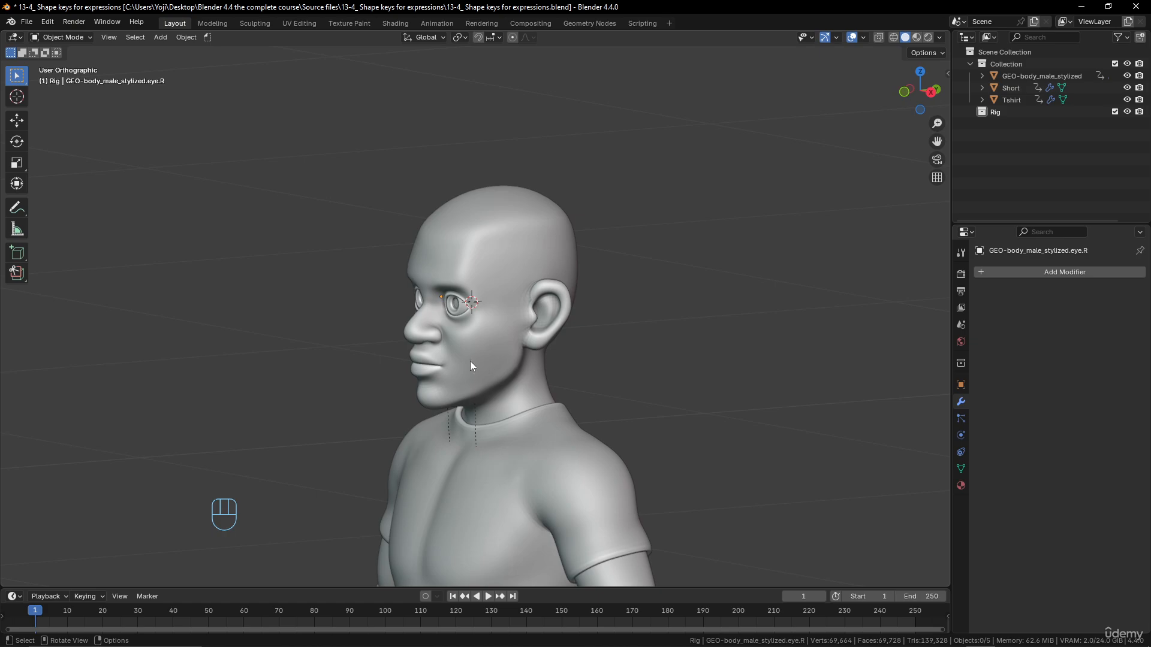
middle_click_drag(472, 366, 517, 367)
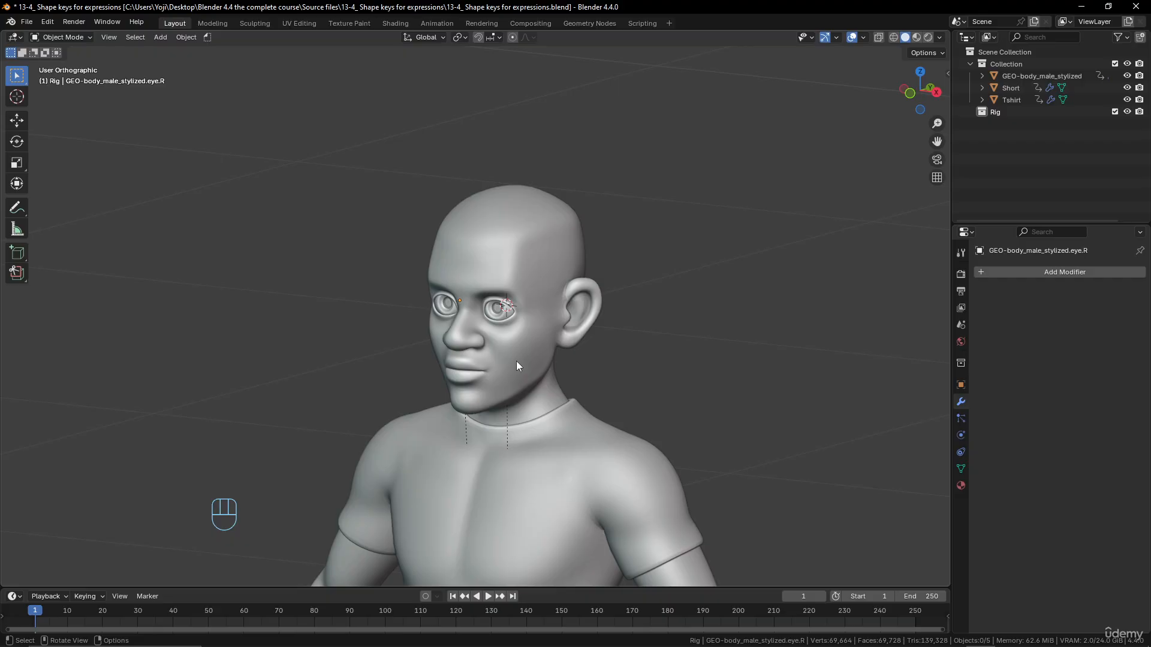
scroll(623, 335, "down", 5)
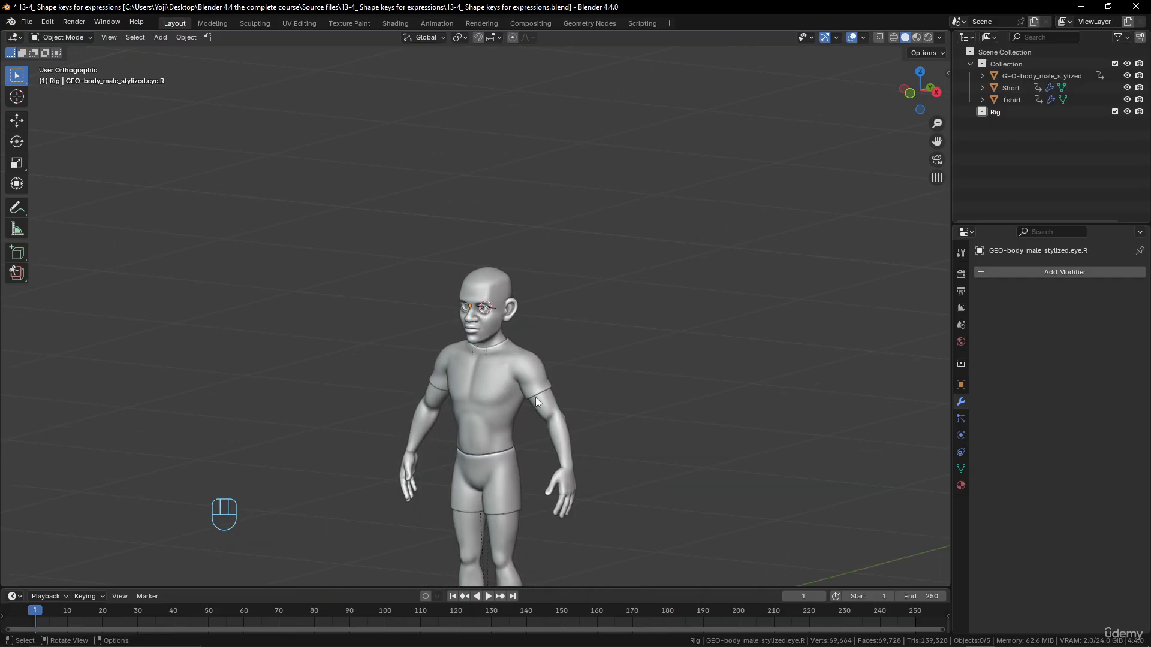
scroll(523, 369, "up", 3)
scroll(504, 354, "down", 3)
scroll(517, 415, "up", 8)
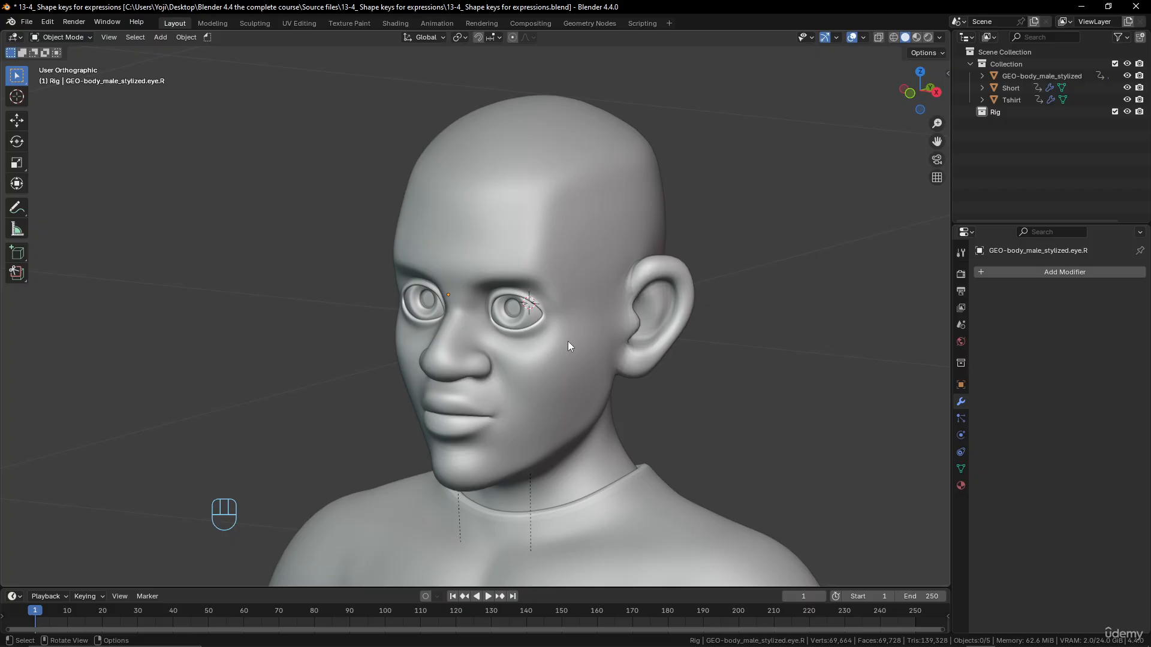
middle_click_drag(568, 345, 535, 351)
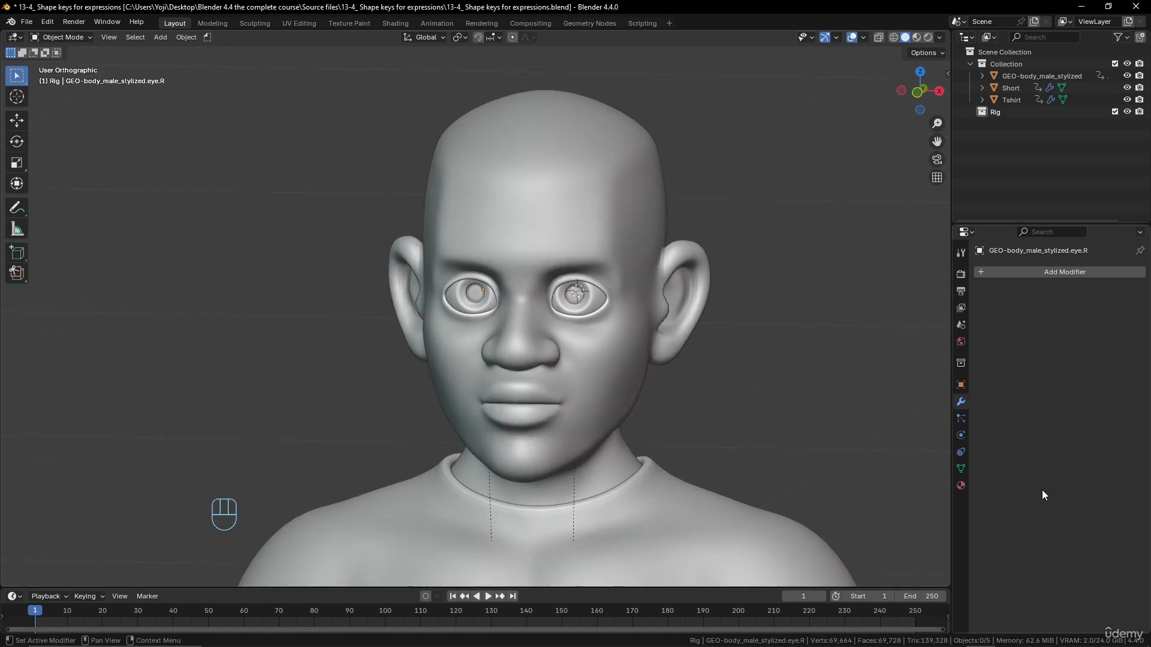
- Show the mesh data properties that contain the shape keys
left_click(961, 468)
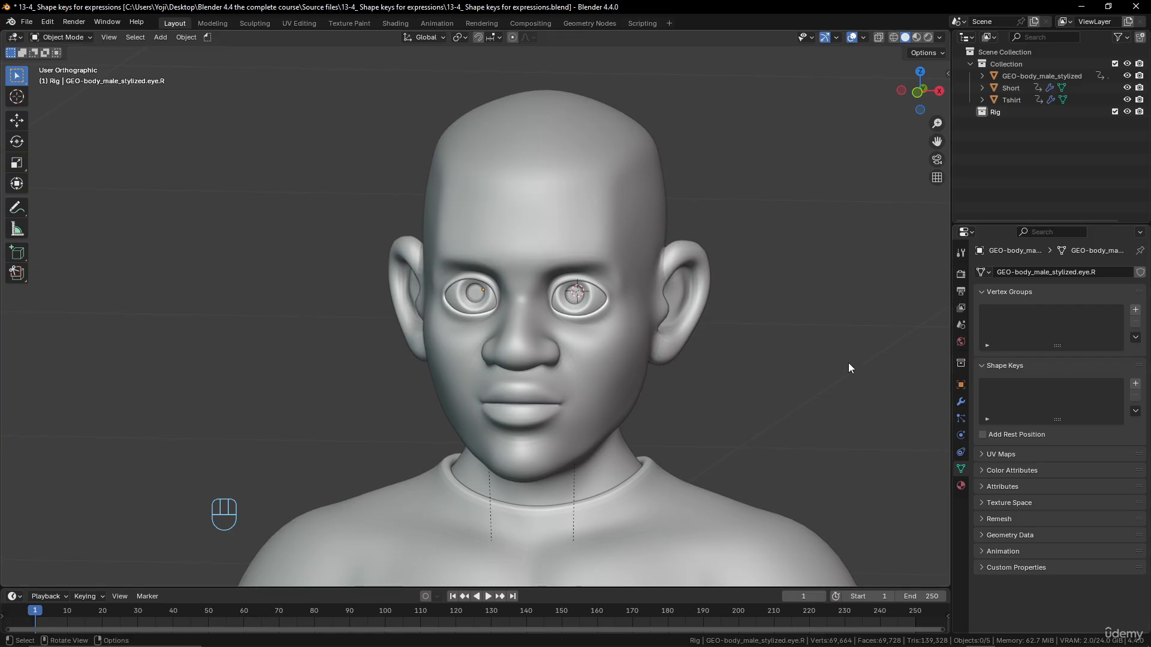
scroll(610, 299, "up", 2)
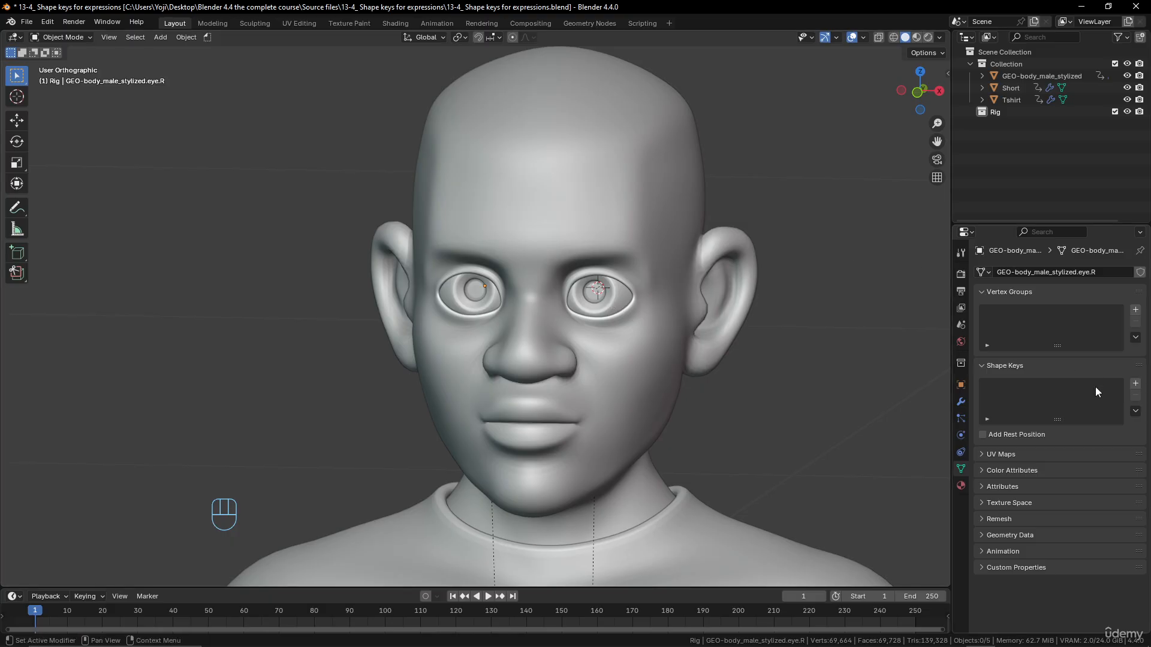
left_click(1136, 384)
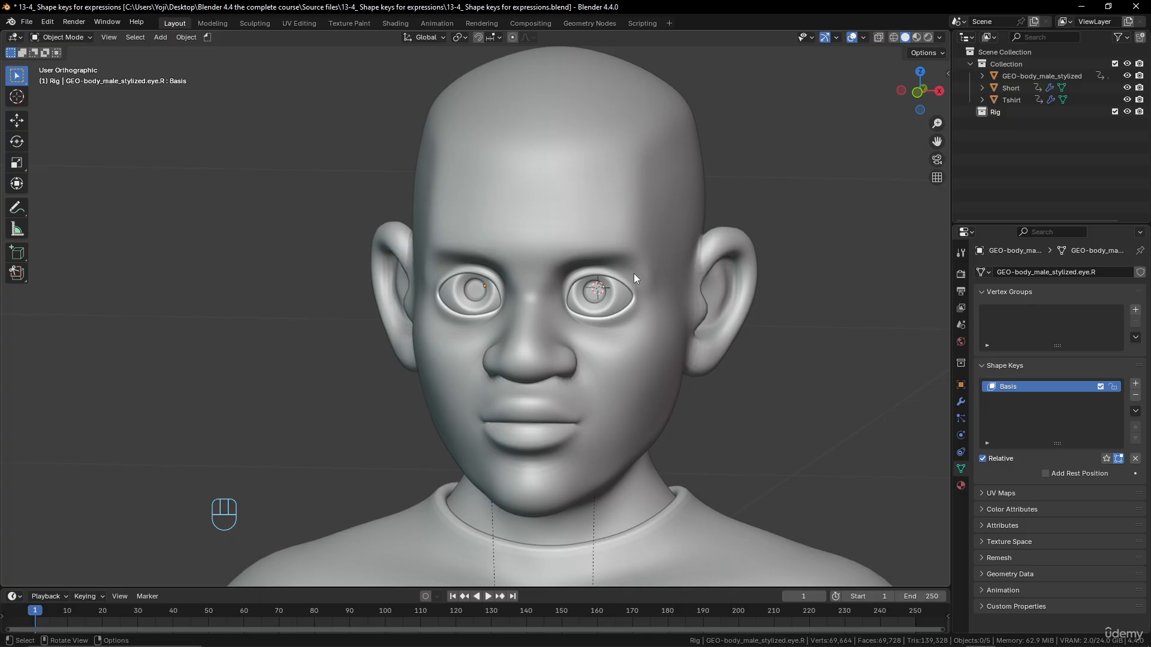
left_click(1135, 395)
- Select the GEO-body_male_stylized mesh and give it a Basis shape key plus one relative shape key
left_click(566, 173)
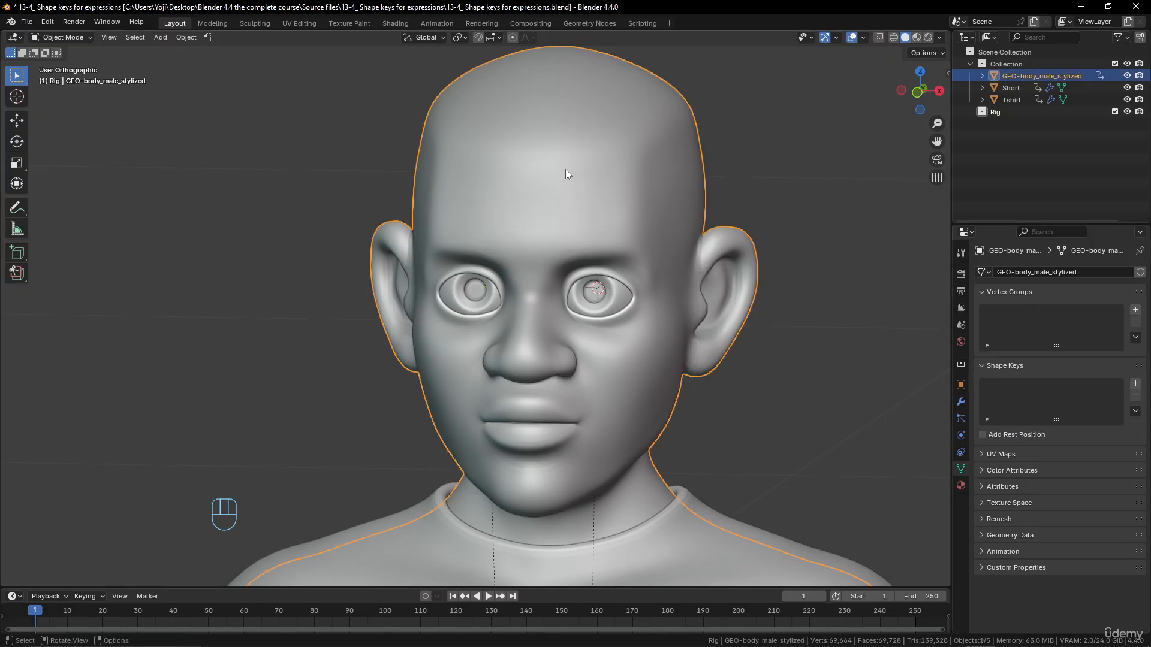
scroll(712, 267, "down", 4)
scroll(714, 268, "up", 3)
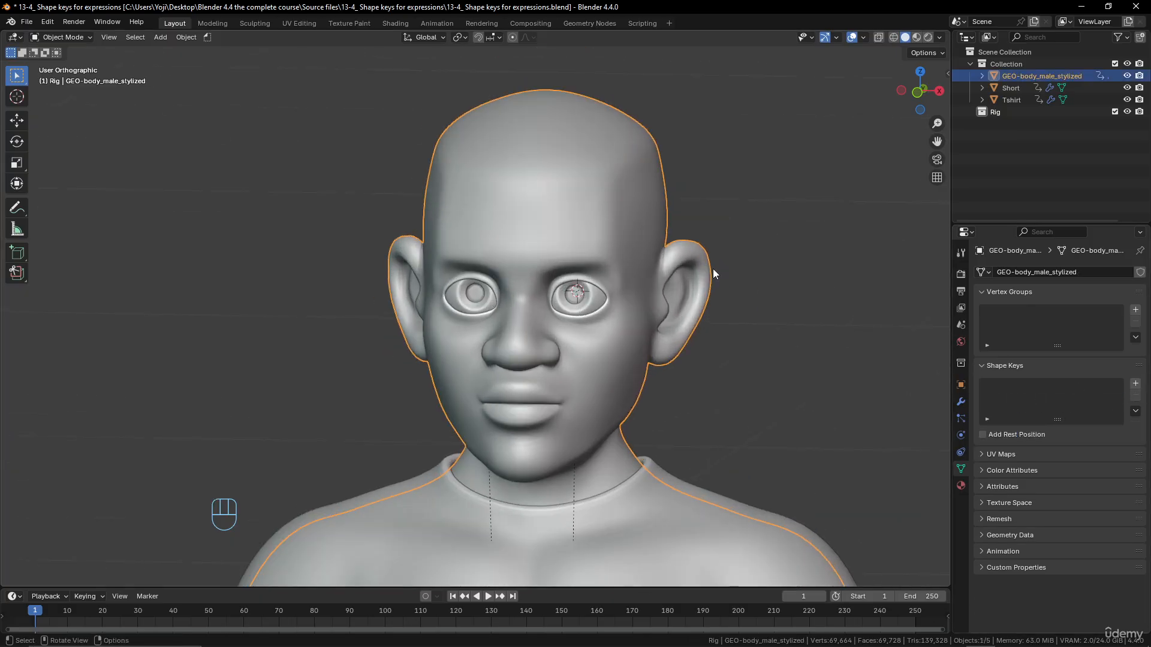
left_click(1135, 383)
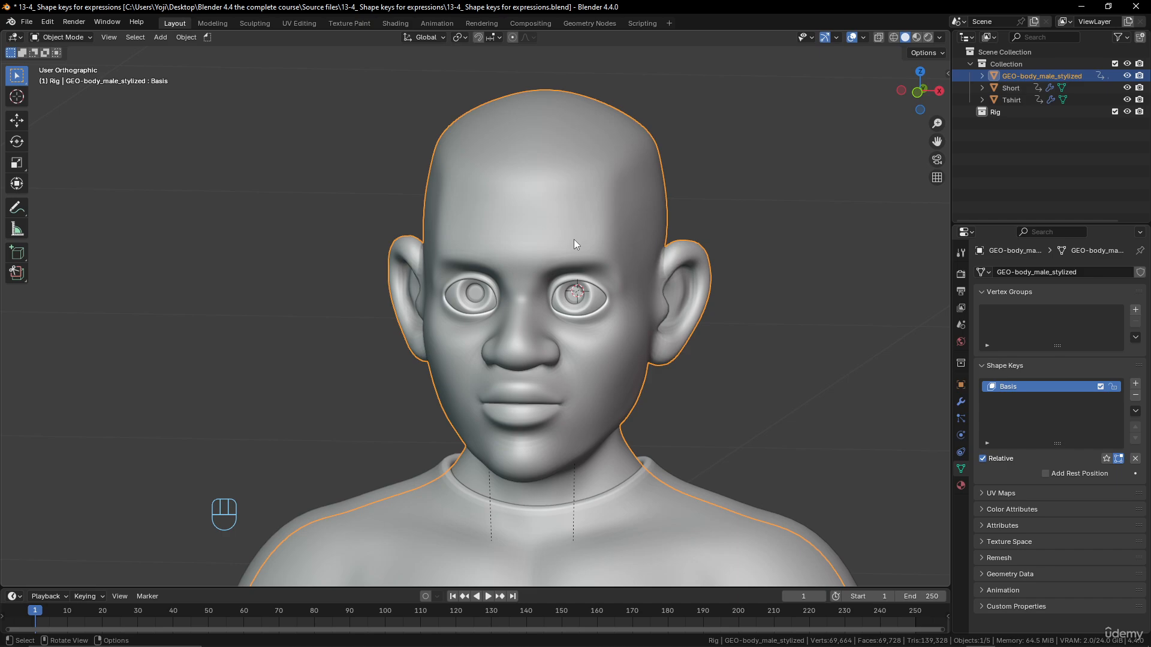
left_click(1135, 385)
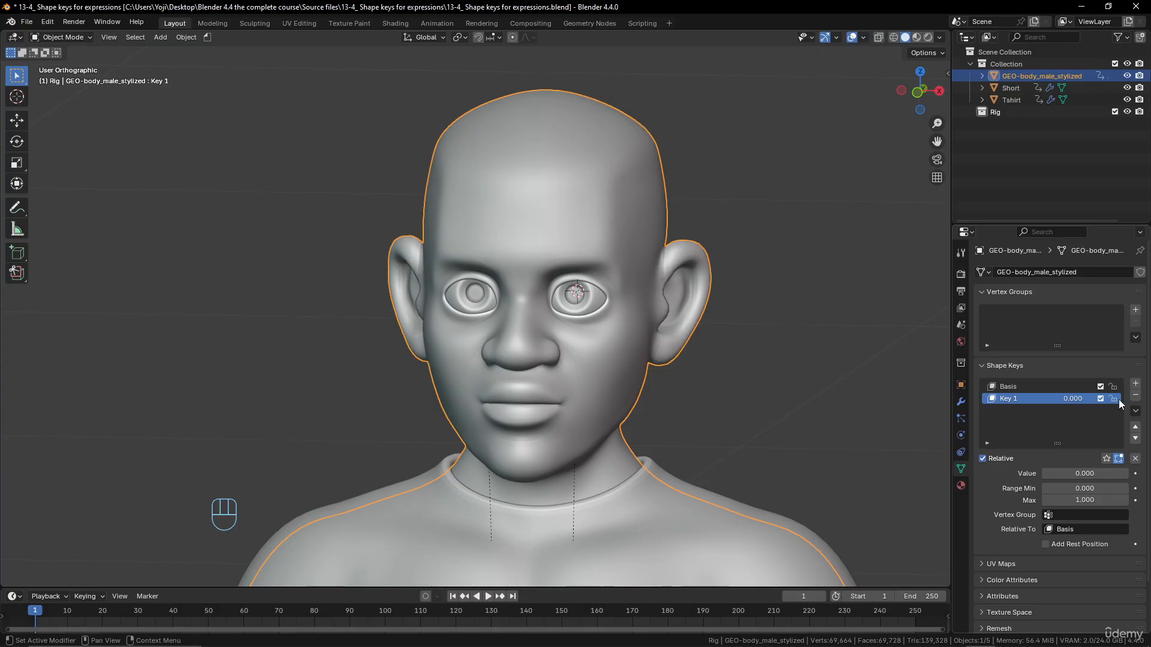
- In Edit Mode, lower a brow vertex above the eye by about 0.011 m, with a proportional radius of about 0.063 m
key("Tab")
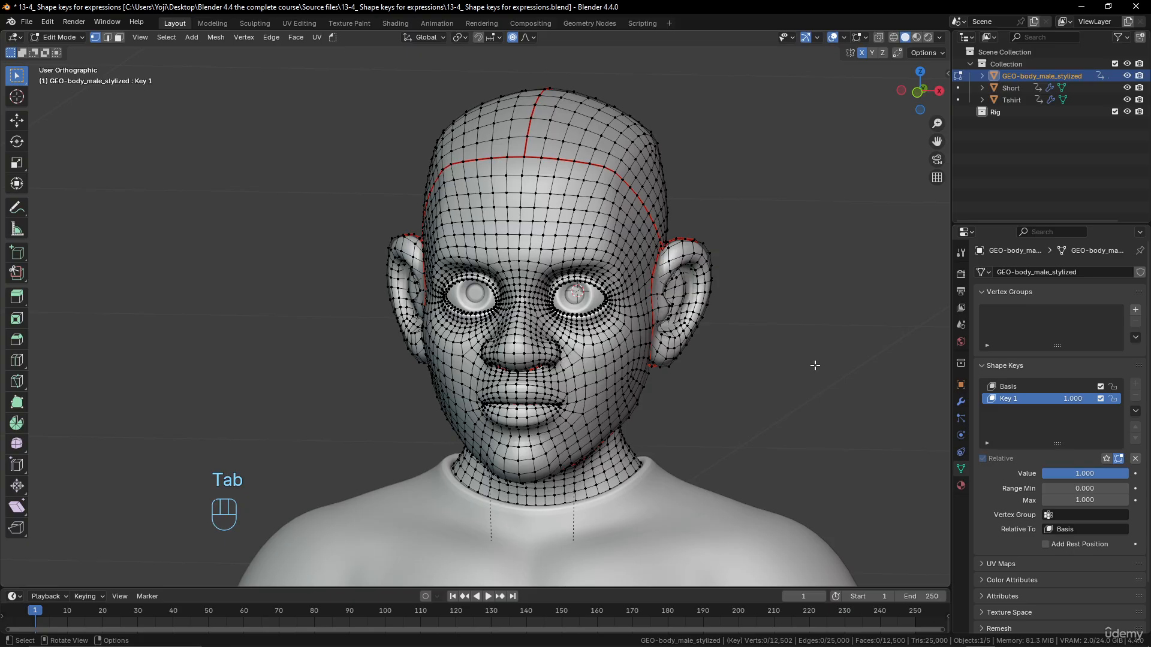
scroll(808, 351, "up", 5)
middle_click_drag(808, 351, 741, 344, "shift")
scroll(727, 335, "down", 1)
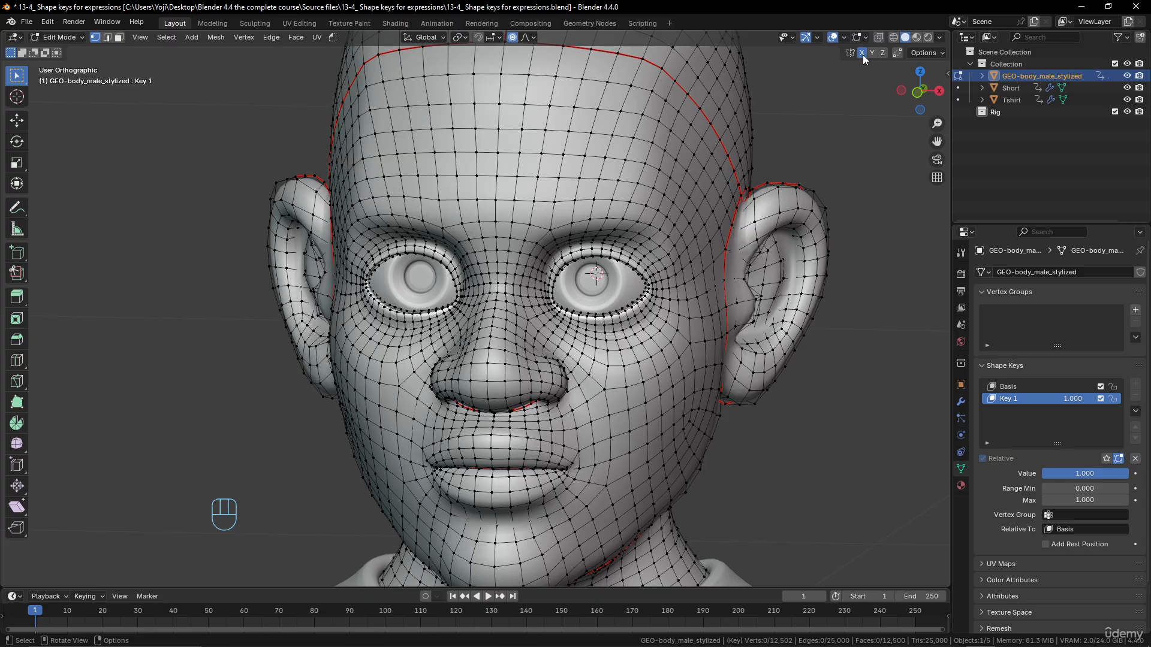
left_click(572, 223)
key("g")
right_click(569, 179)
key("g")
scroll(570, 181, "up", 15)
scroll(573, 189, "up", 19)
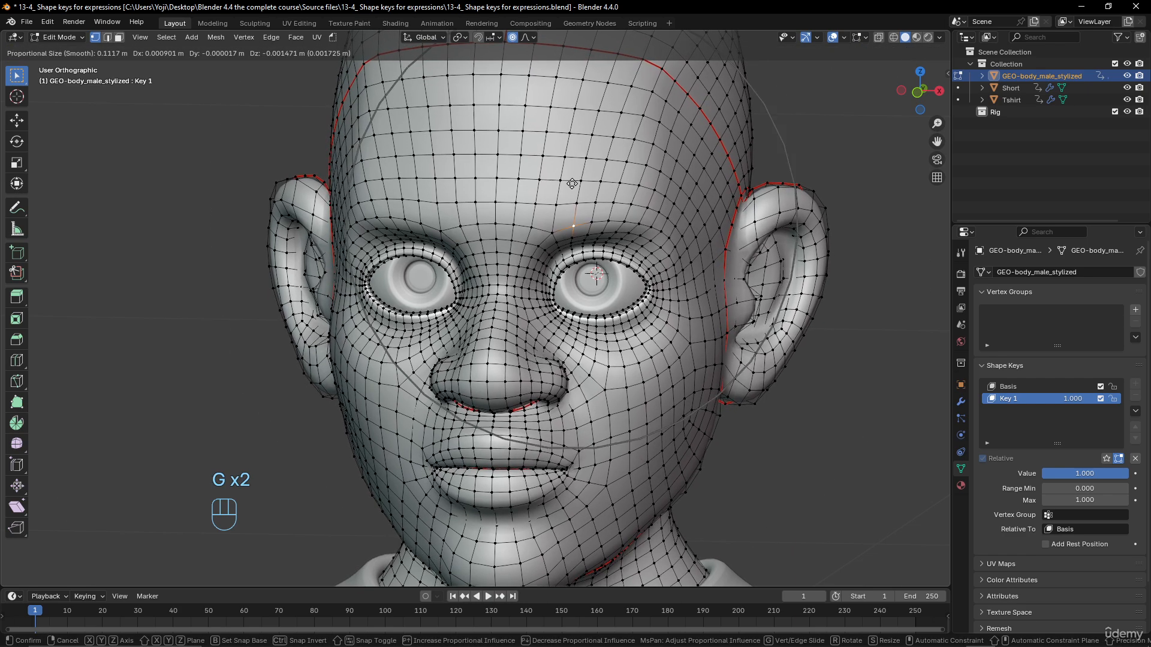
scroll(574, 194, "down", 5)
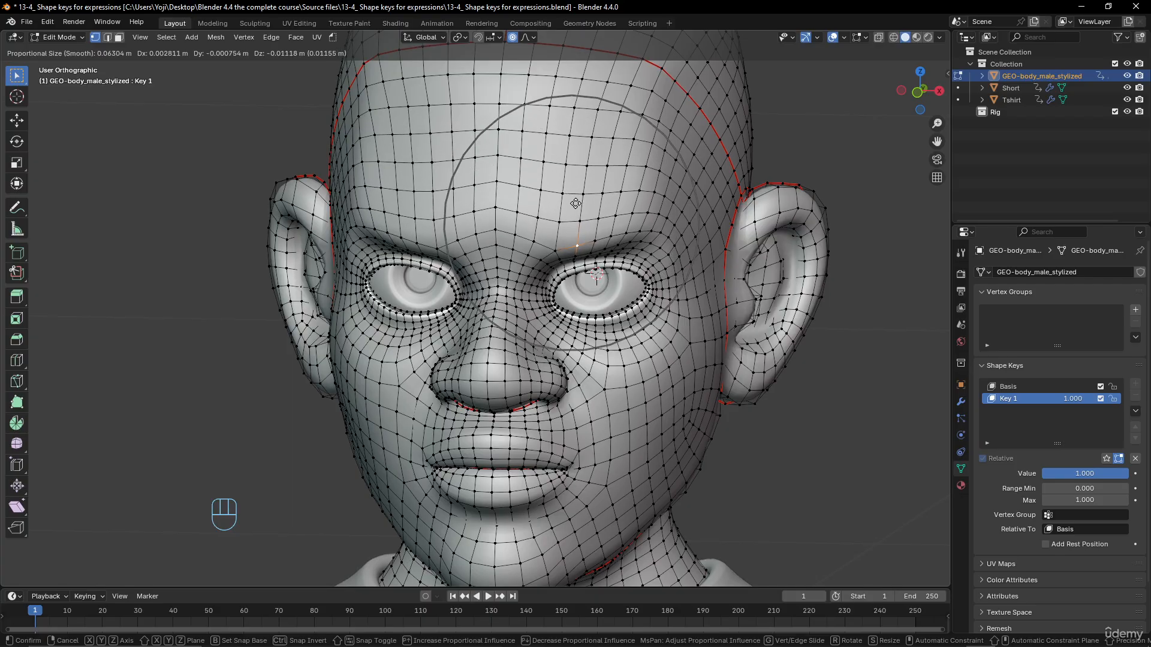
- Nudge the inner end of the brow down slightly and adjust the skin just below the eye
left_click(542, 256)
key("g")
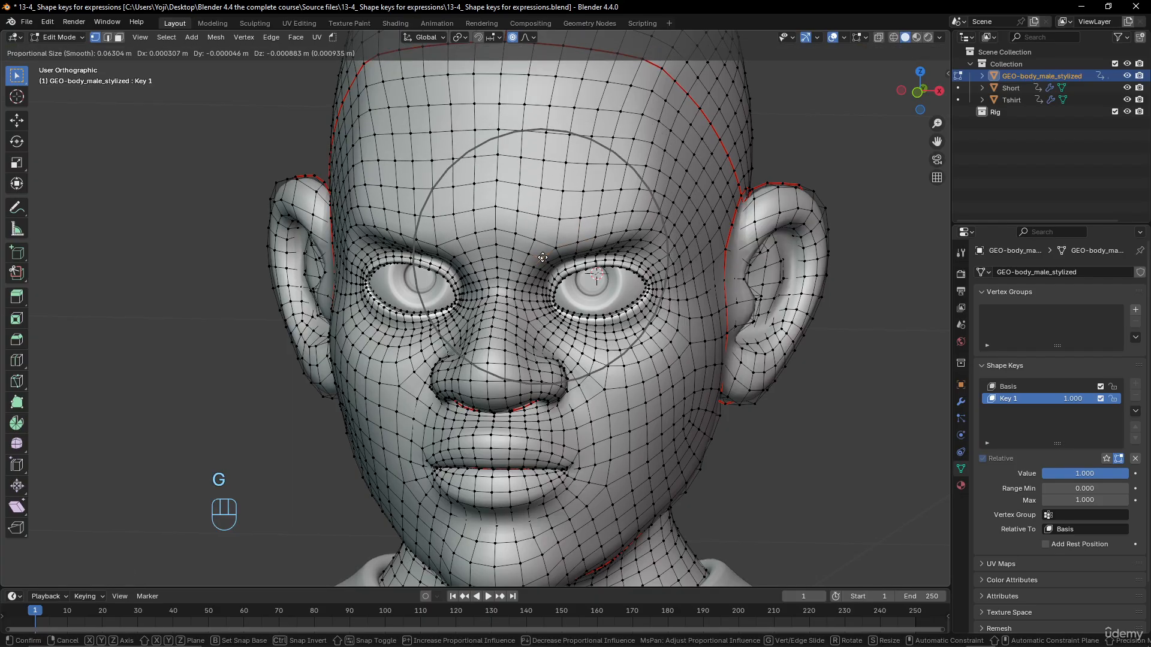
left_click(544, 260)
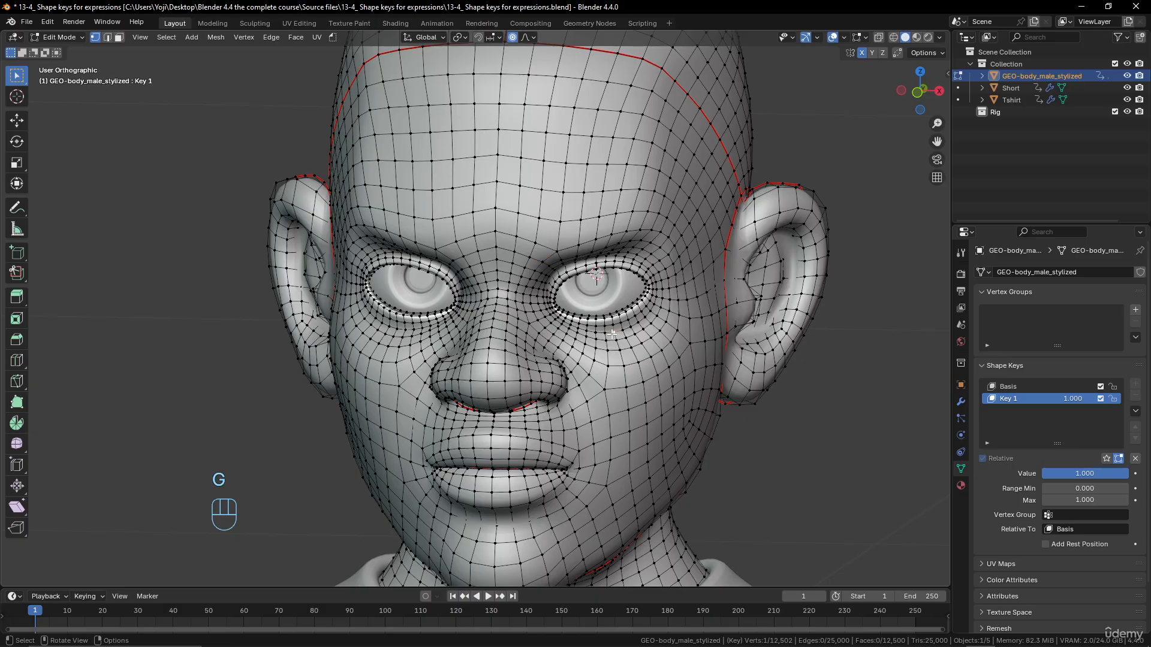
key("g")
key("g")
- Lower the mid-brow by about 0.002 m and the inner brow by about 0.005 m, with a proportional radius of about 0.043 m
left_click(602, 242)
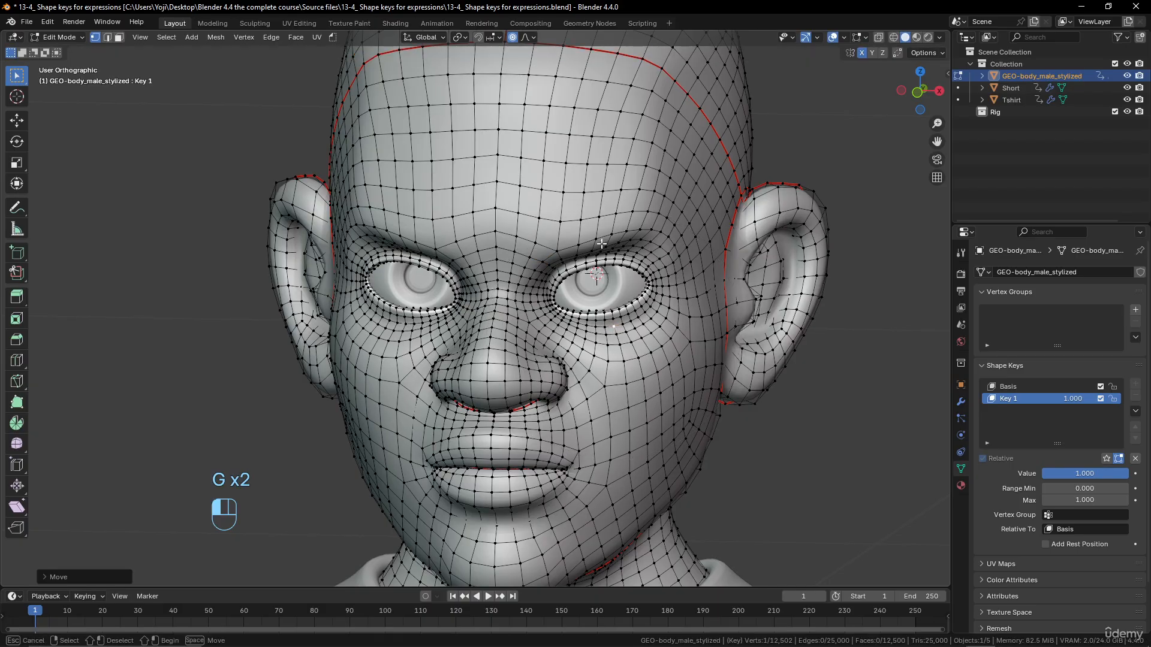
key("g")
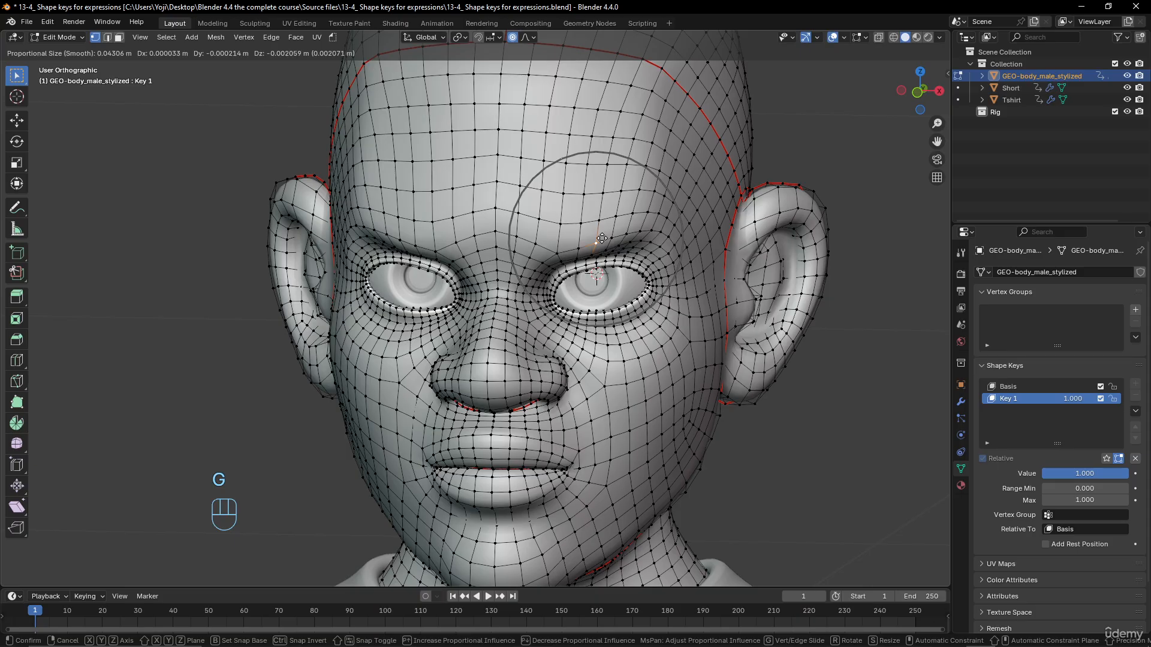
left_click(547, 255)
key("g")
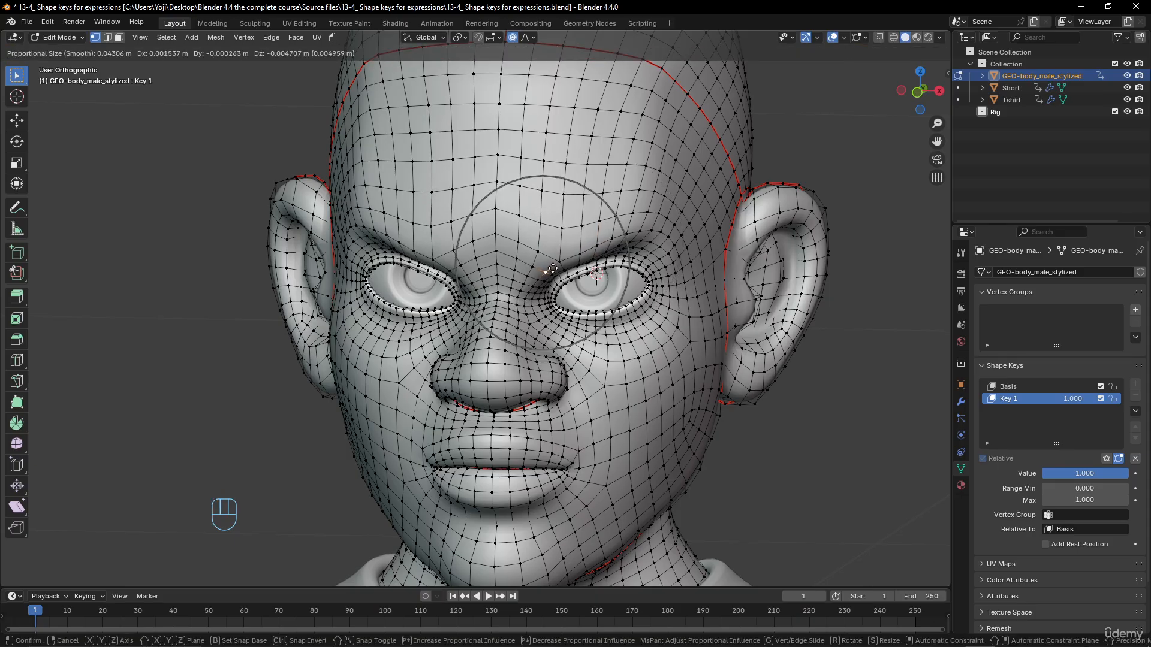
left_click(552, 269)
- Reshape the nostril wings, pull the mouth corners down by about 0.005 m, and return to Object Mode
left_click(566, 382)
key("g")
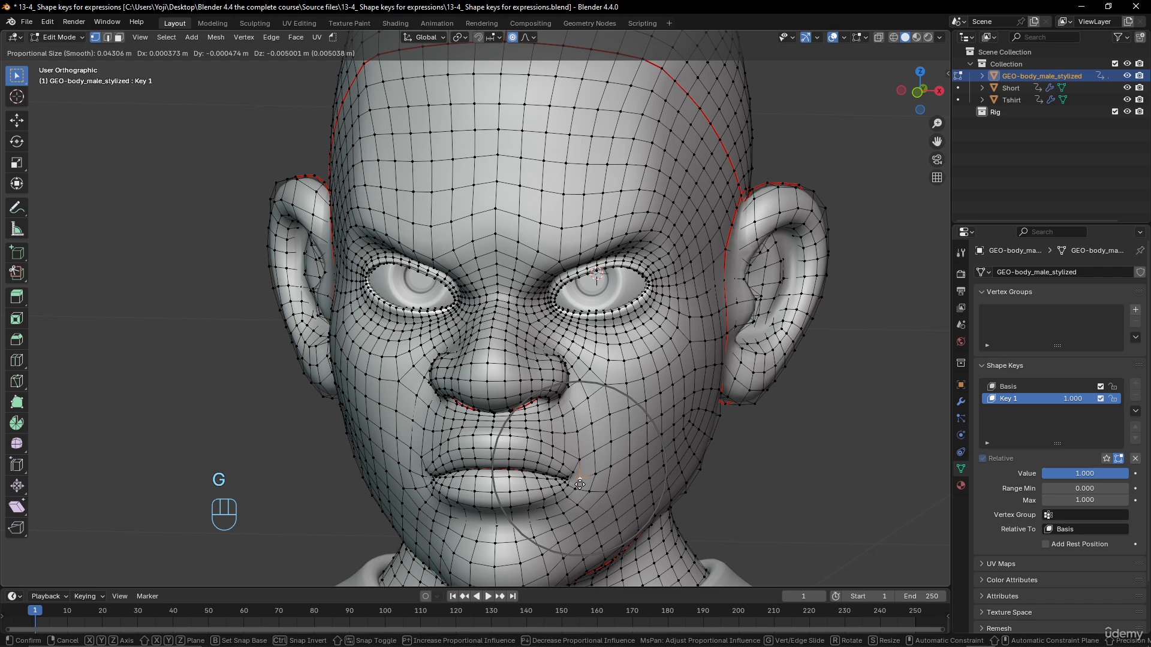
left_click(580, 484)
scroll(627, 413, "down", 4)
middle_click_drag(627, 414, 593, 374)
scroll(607, 374, "up", 4)
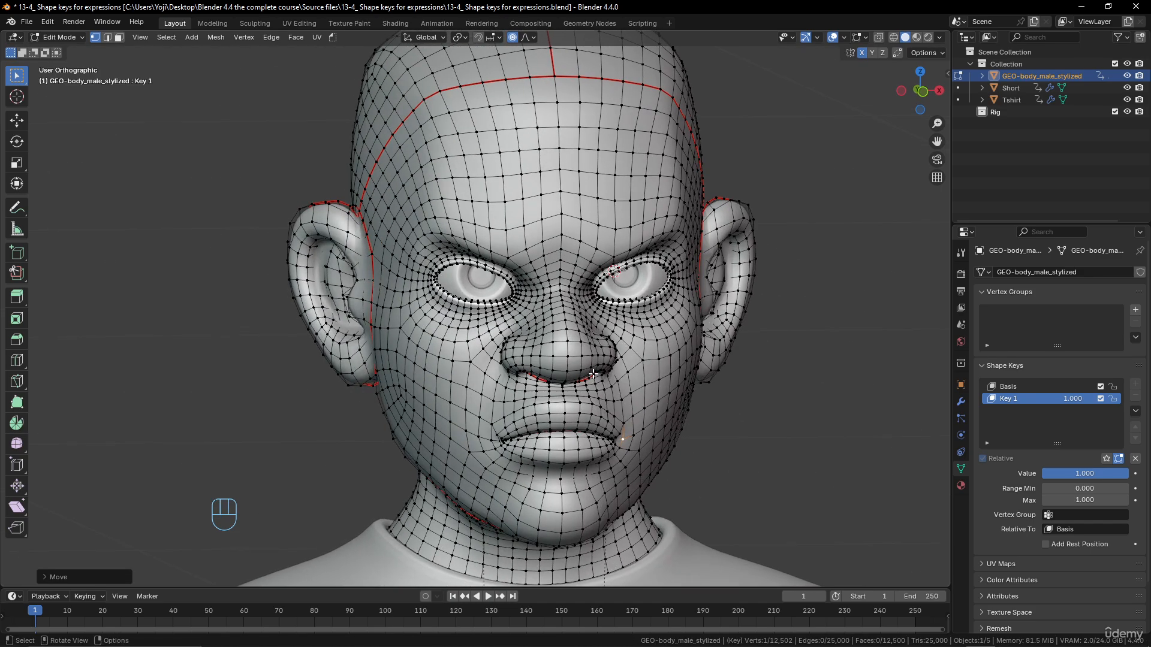
key("Tab")
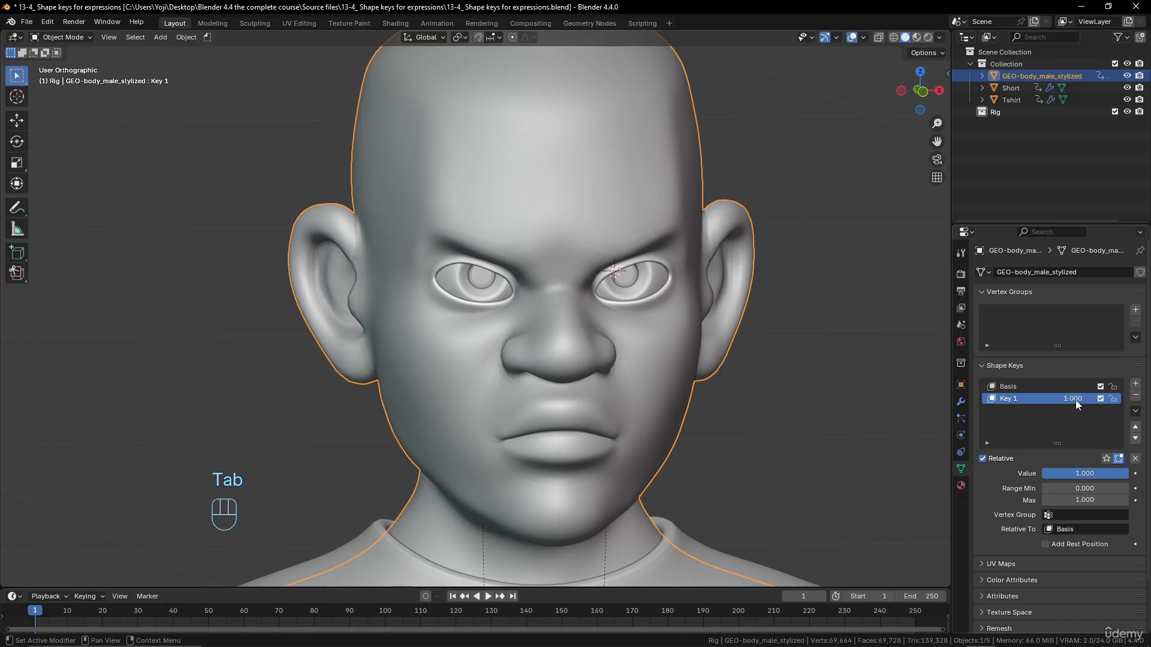
- Set the sculpted expression's shape key value to 0 and rename the key as angry
left_click_drag(1075, 404, 1066, 375)
double_click(1029, 398)
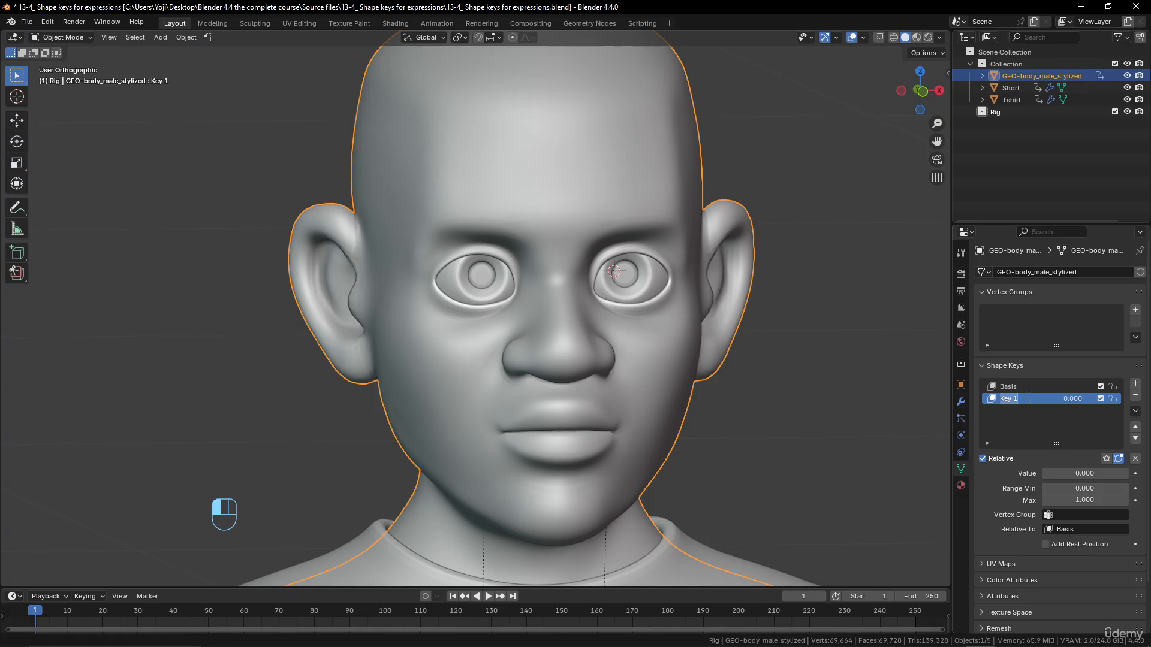
type("angry")
left_click(1037, 395)
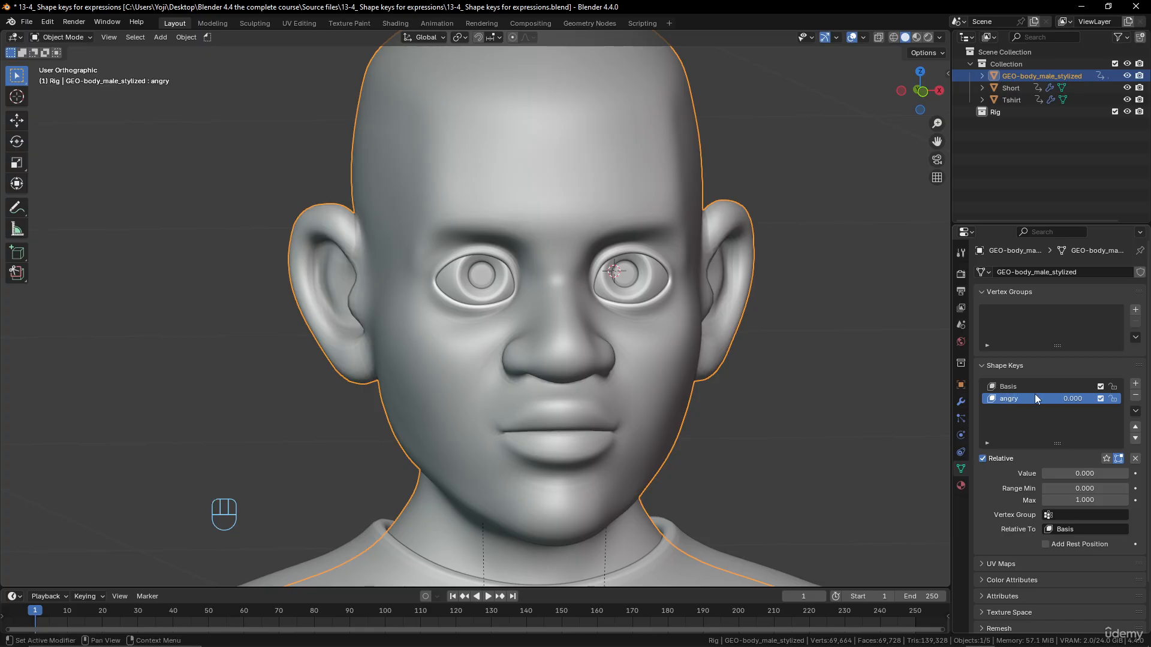
- Add another shape key to the body mesh and name it happy
left_click(1135, 383)
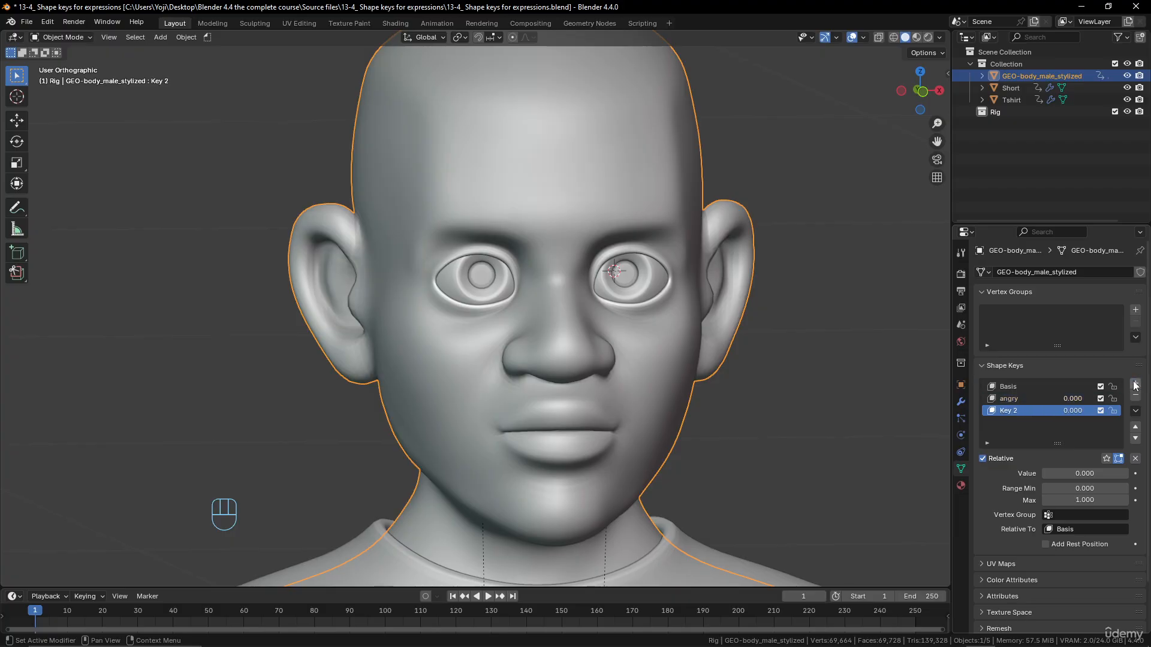
double_click(1022, 411)
type("happy")
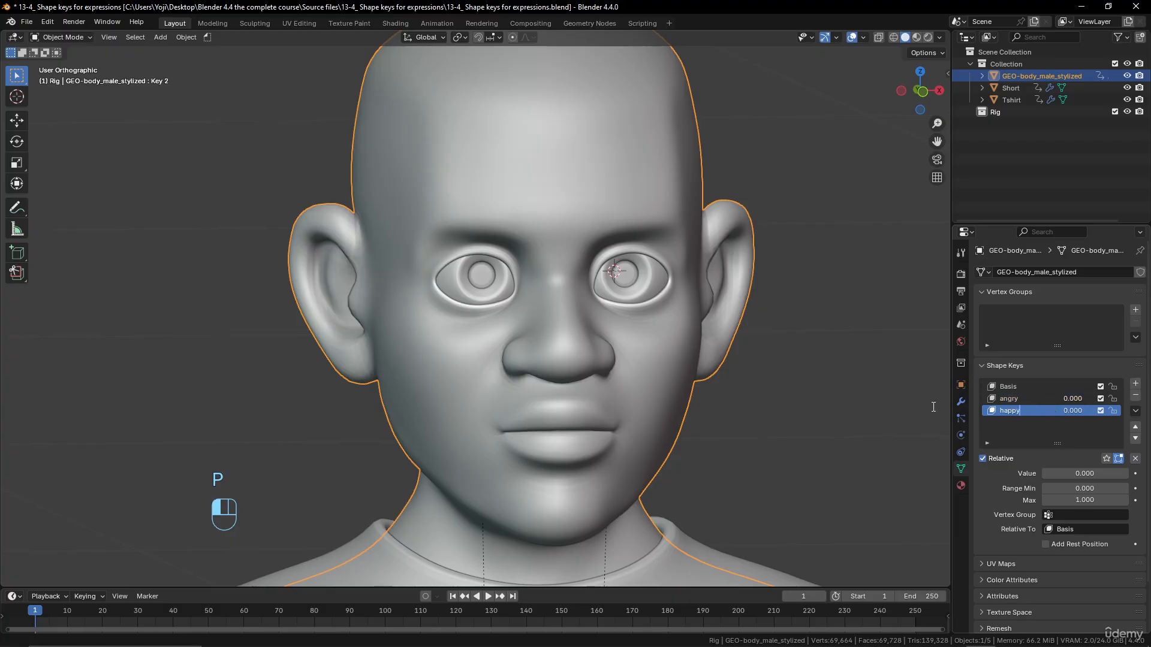
key("Return")
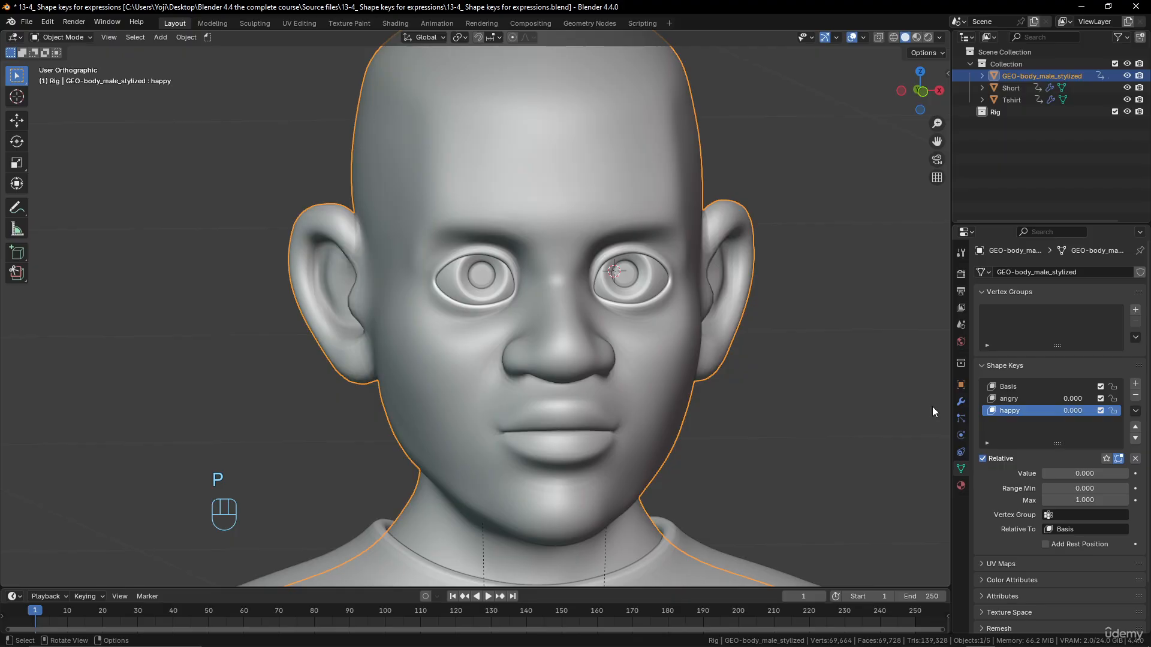
- In Edit Mode with the happy key at 1.000, raise the inner brow by about 0.003 m and slightly adjust the outer brow
key("Tab")
left_click_drag(1070, 415, 1103, 415)
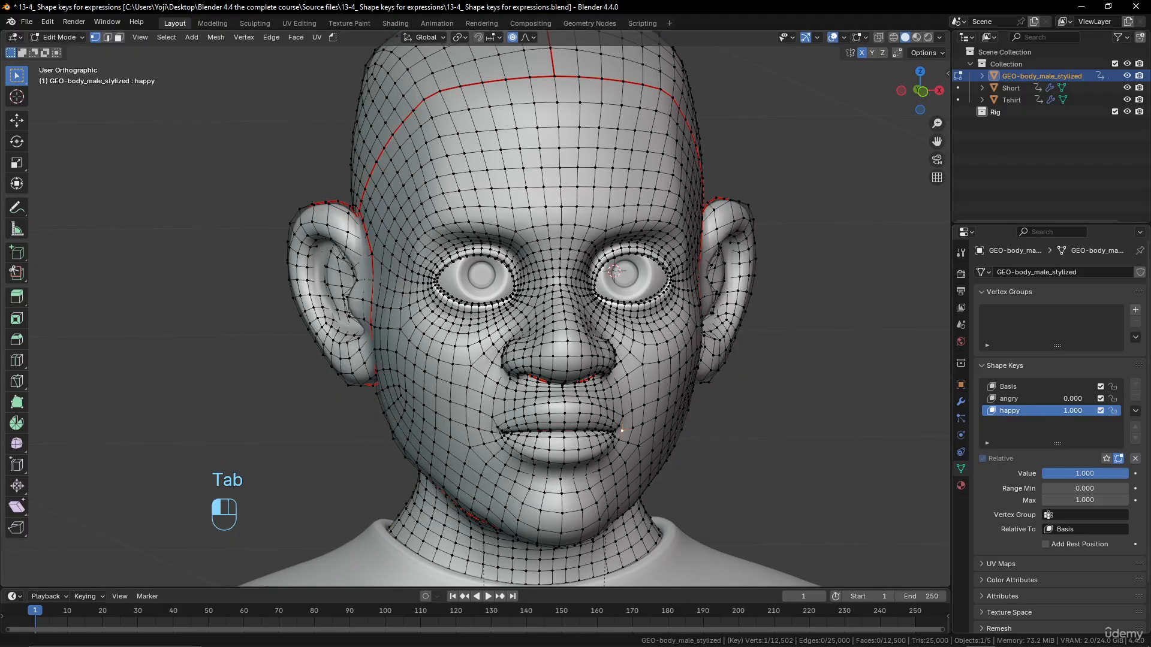
scroll(649, 368, "up", 3)
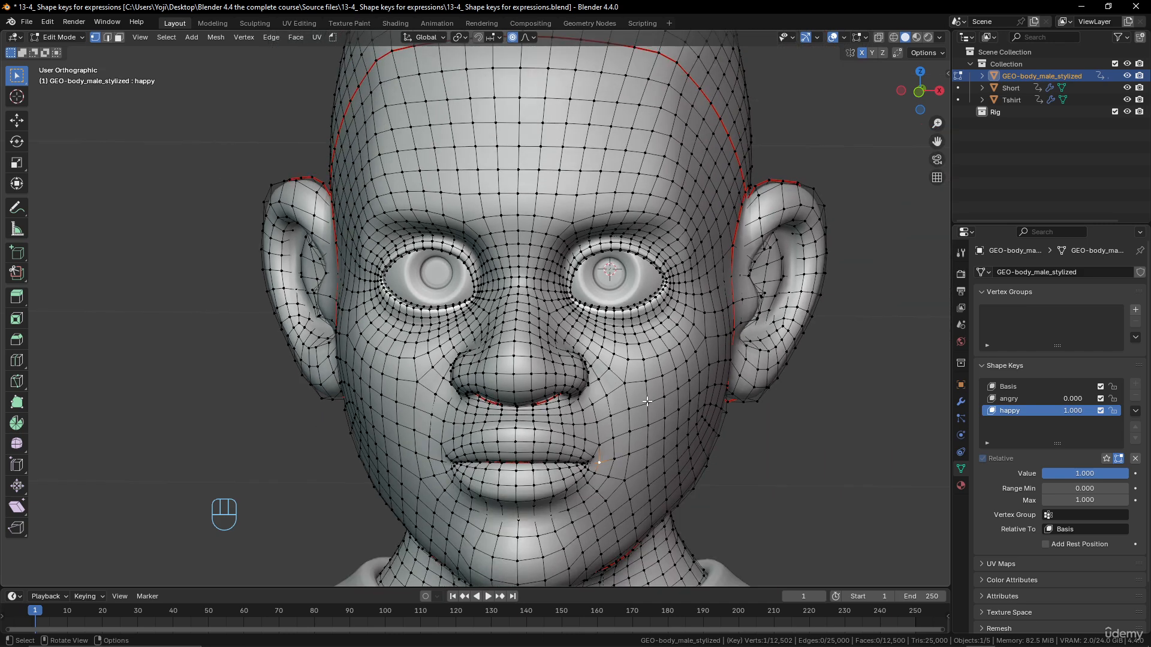
scroll(687, 362, "up", 1)
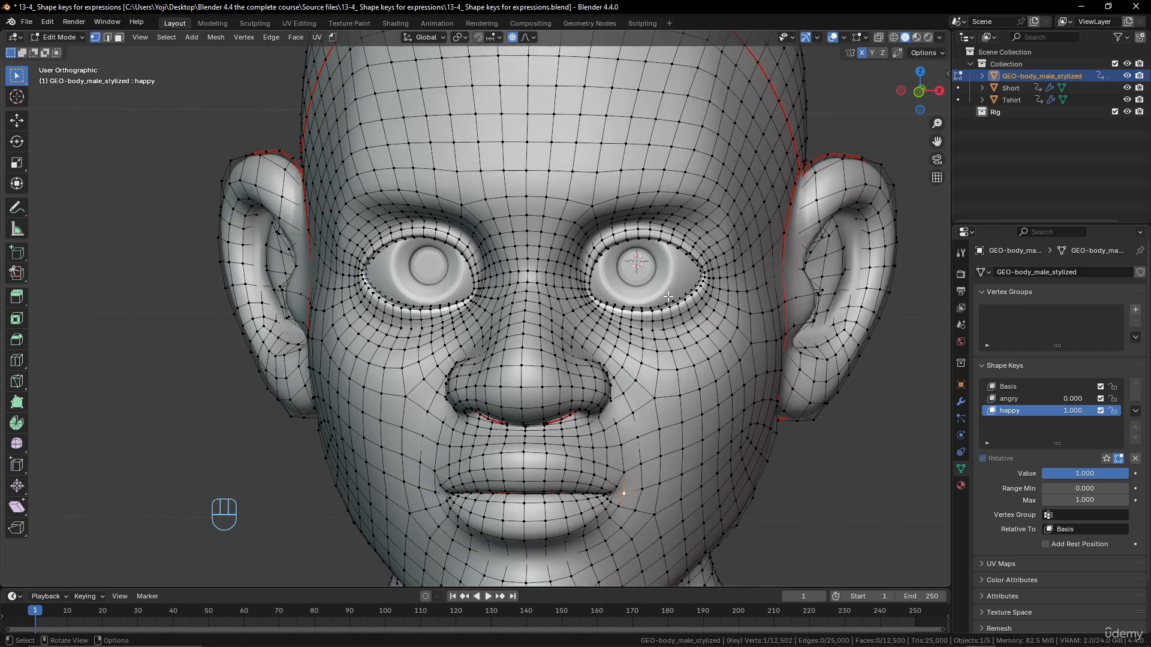
left_click(611, 198)
key("g")
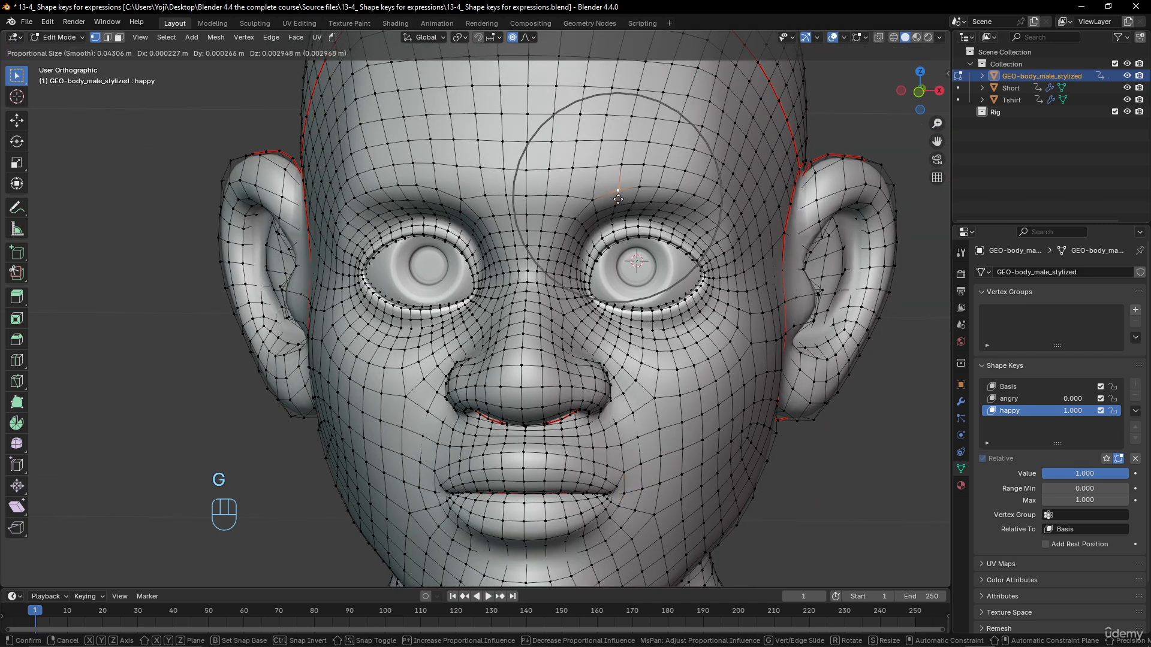
left_click(619, 195)
left_click(717, 201)
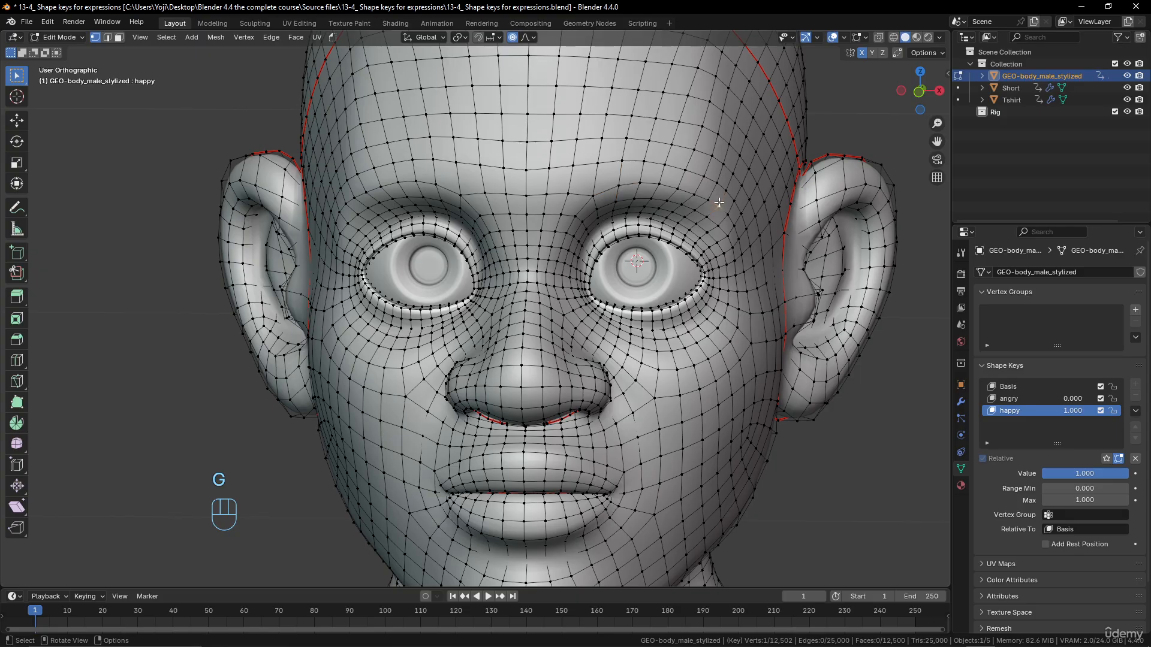
key("g")
left_click(717, 200)
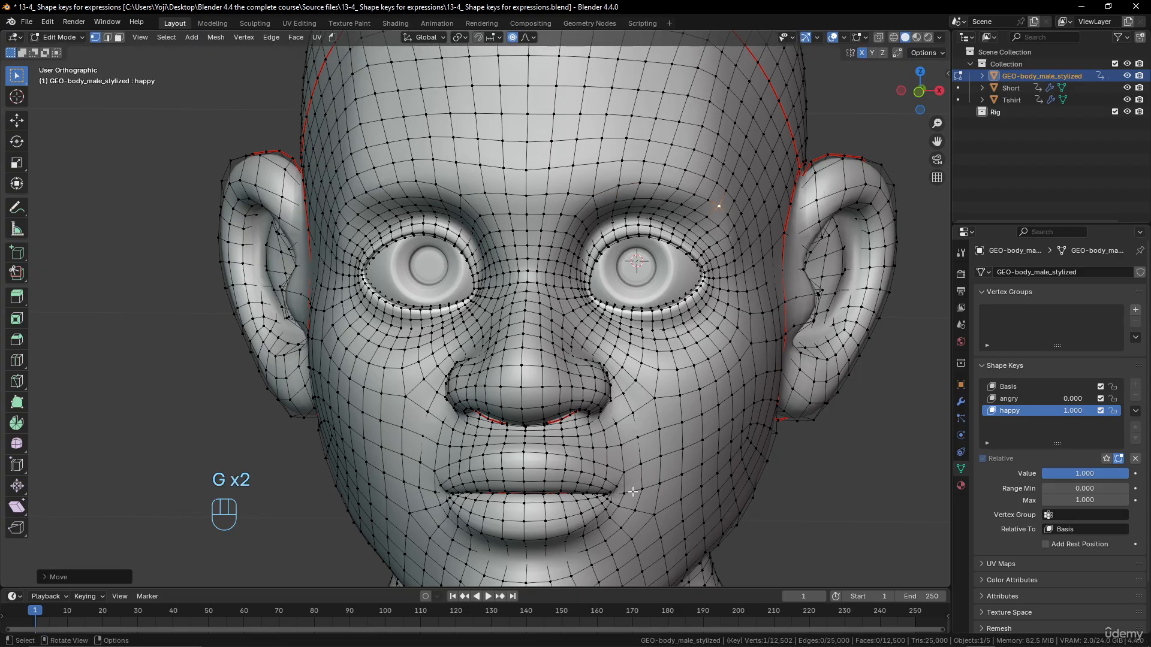
- With Sharp proportional falloff, move the mouth corners up by about 0.011 m and outward by about 0.007 m
left_click(624, 493)
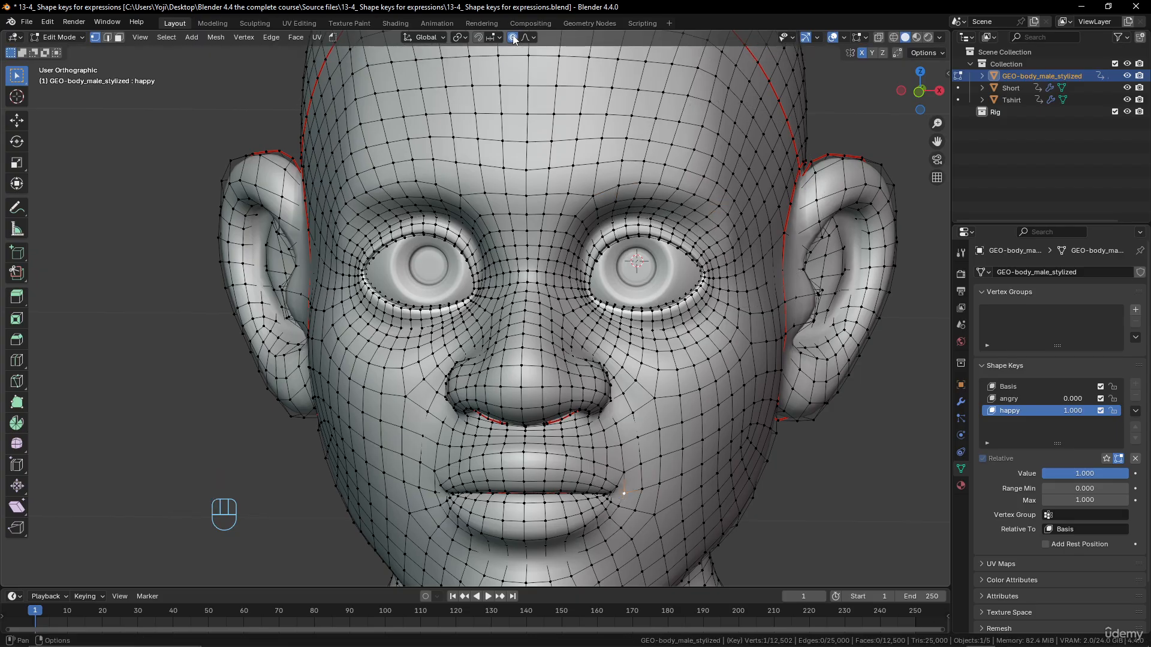
left_click(533, 38)
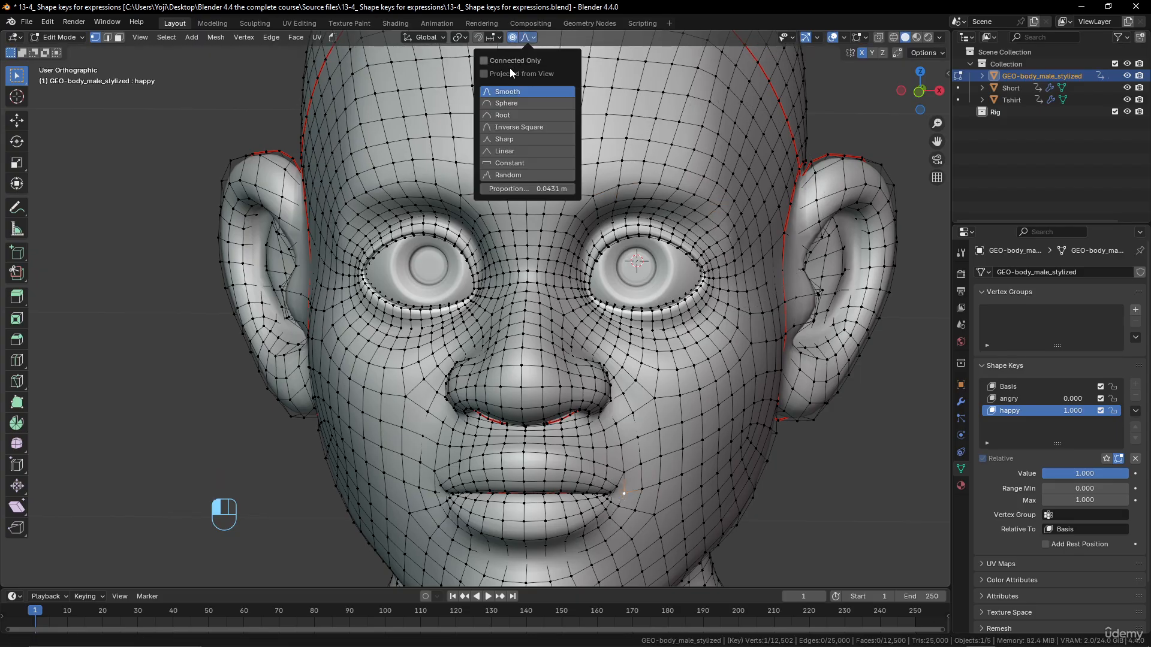
left_click(506, 139)
key("g")
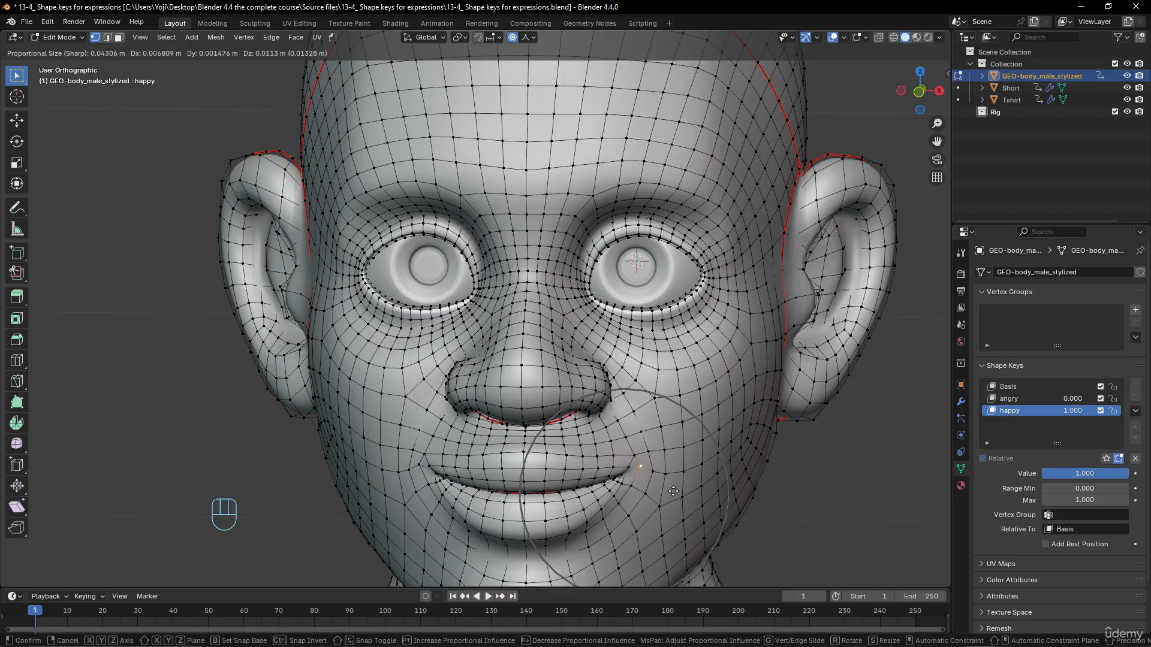
left_click(674, 491)
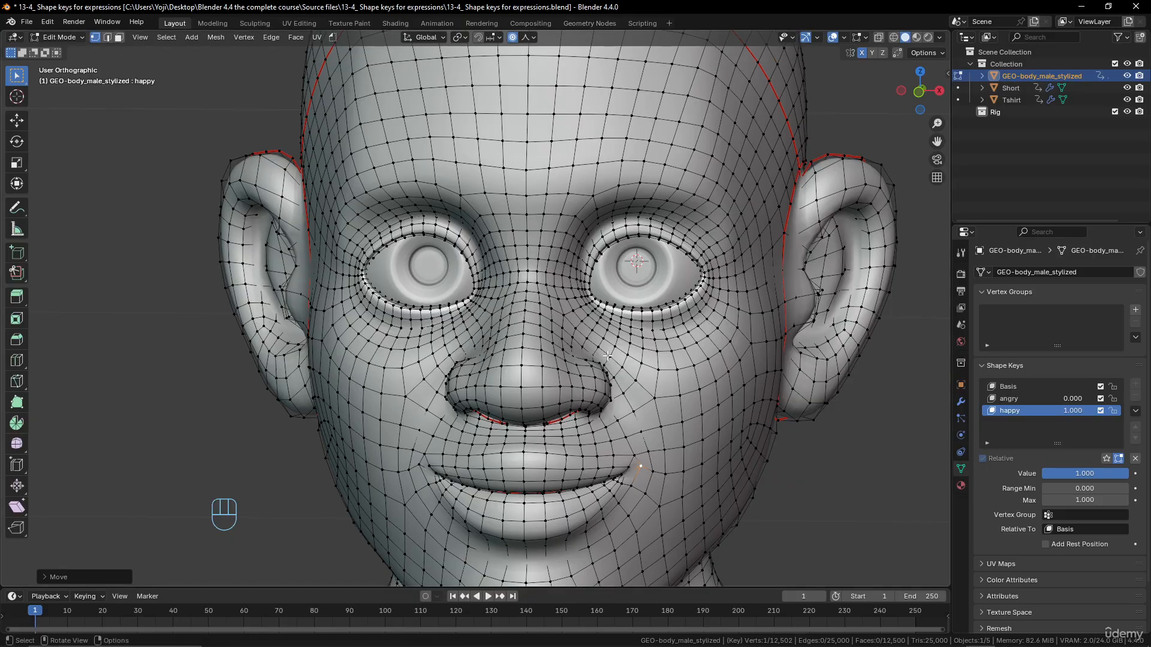
- Move the cheek vertex beside the nostril down by about 0.002 m and slightly outward
left_click(623, 394)
key("g")
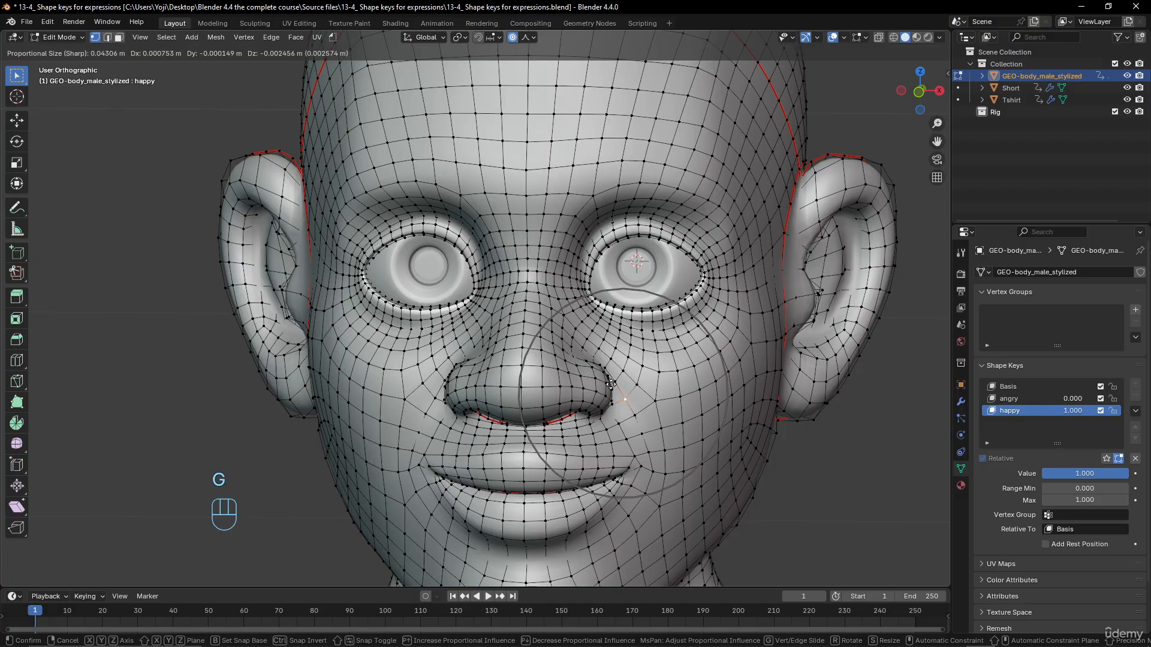
left_click(611, 386)
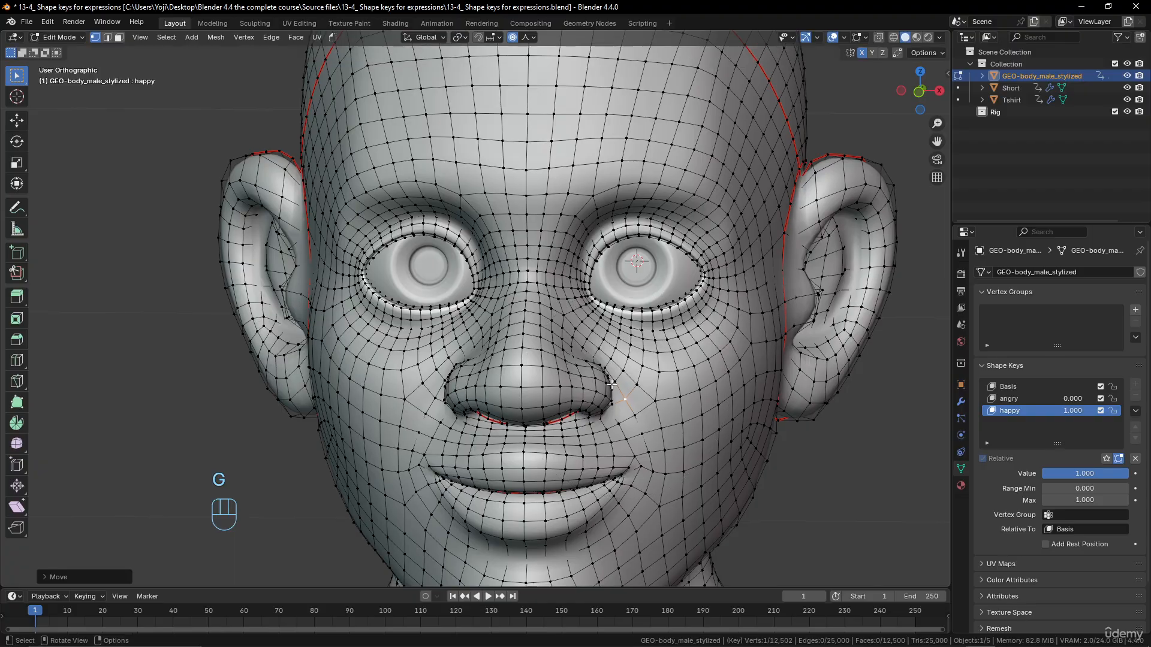
- Switch the proportional falloff to Smooth and raise the cheeks by about 0.011 m with a radius of about 0.057 m
left_click(530, 37)
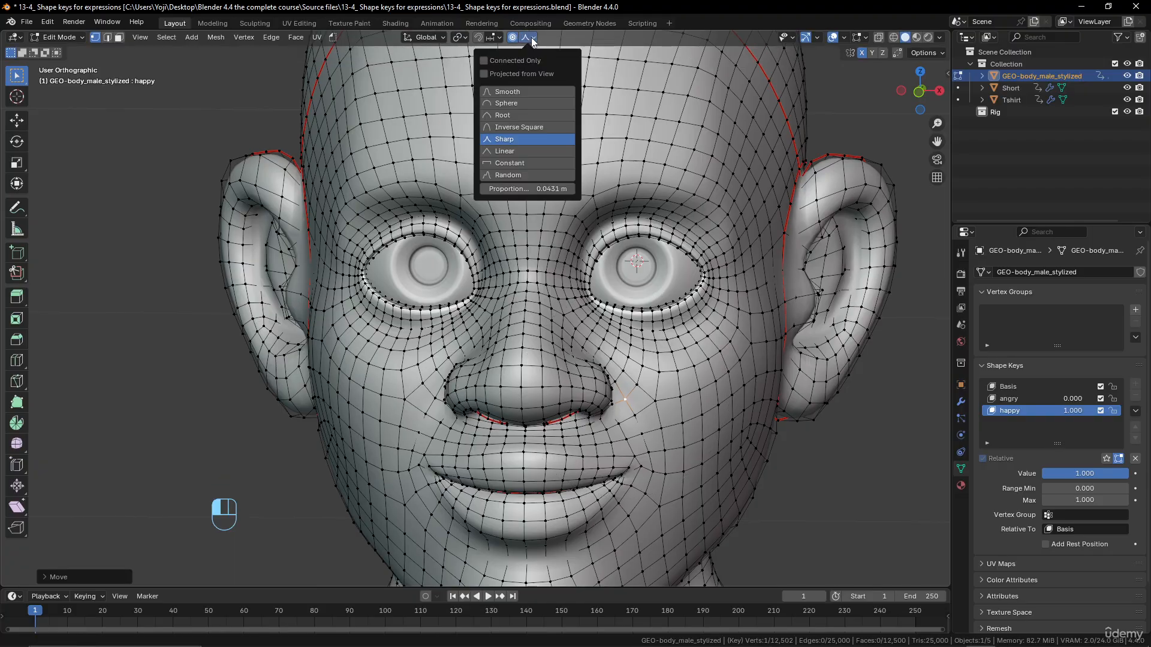
left_click(516, 99)
left_click(701, 380)
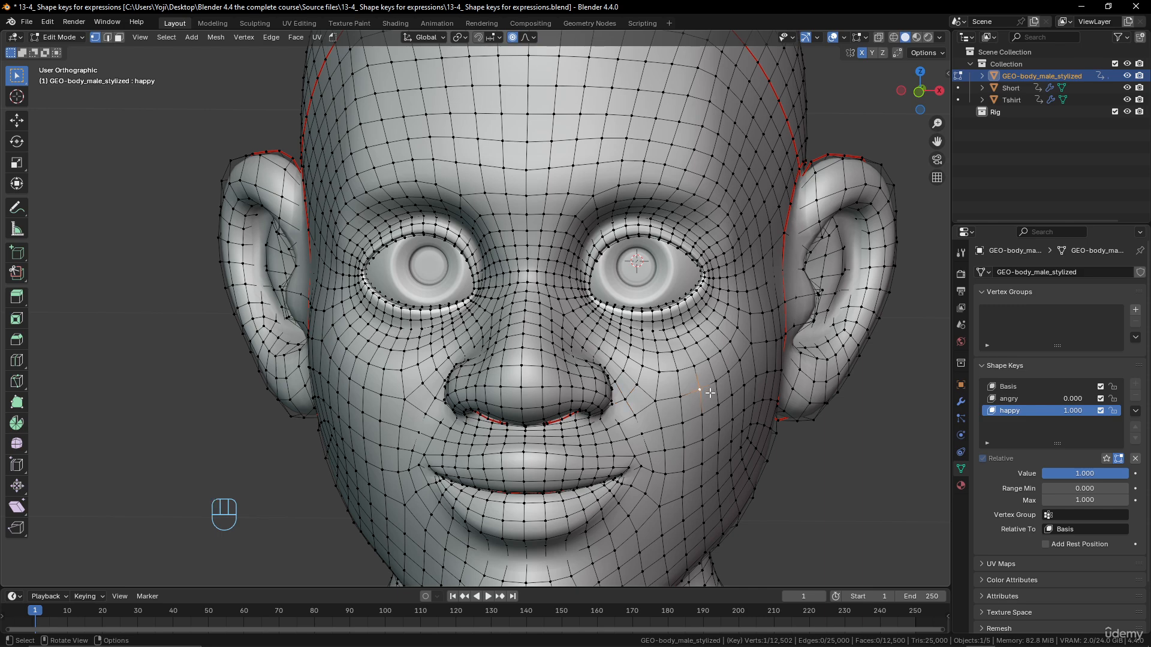
key("g")
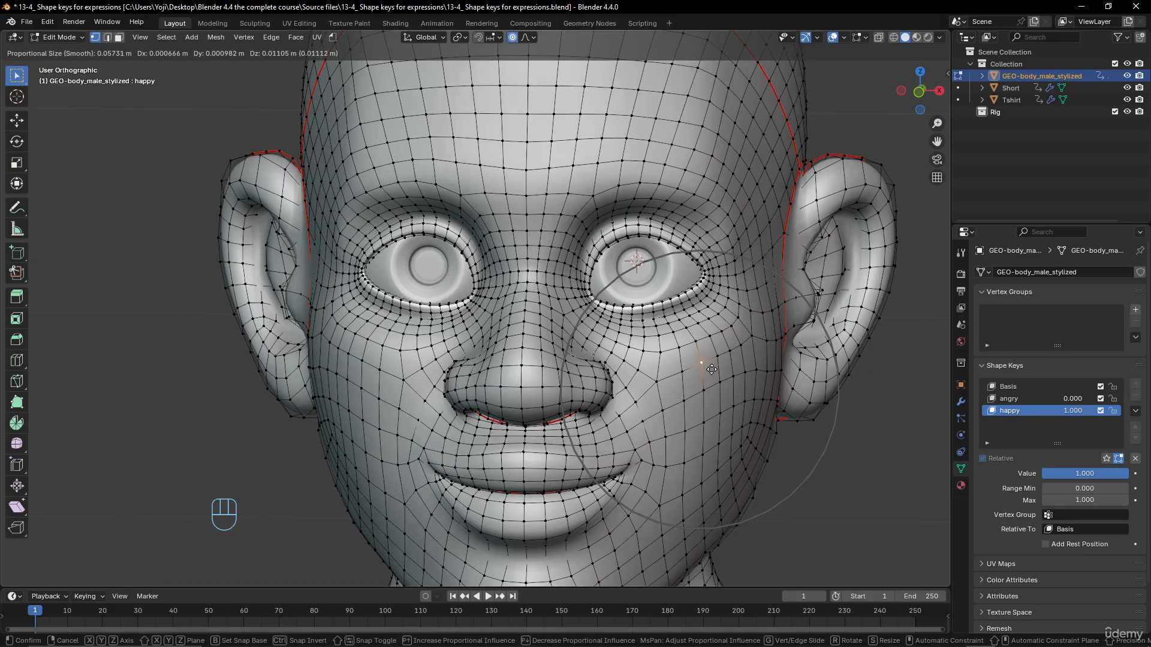
left_click(712, 367)
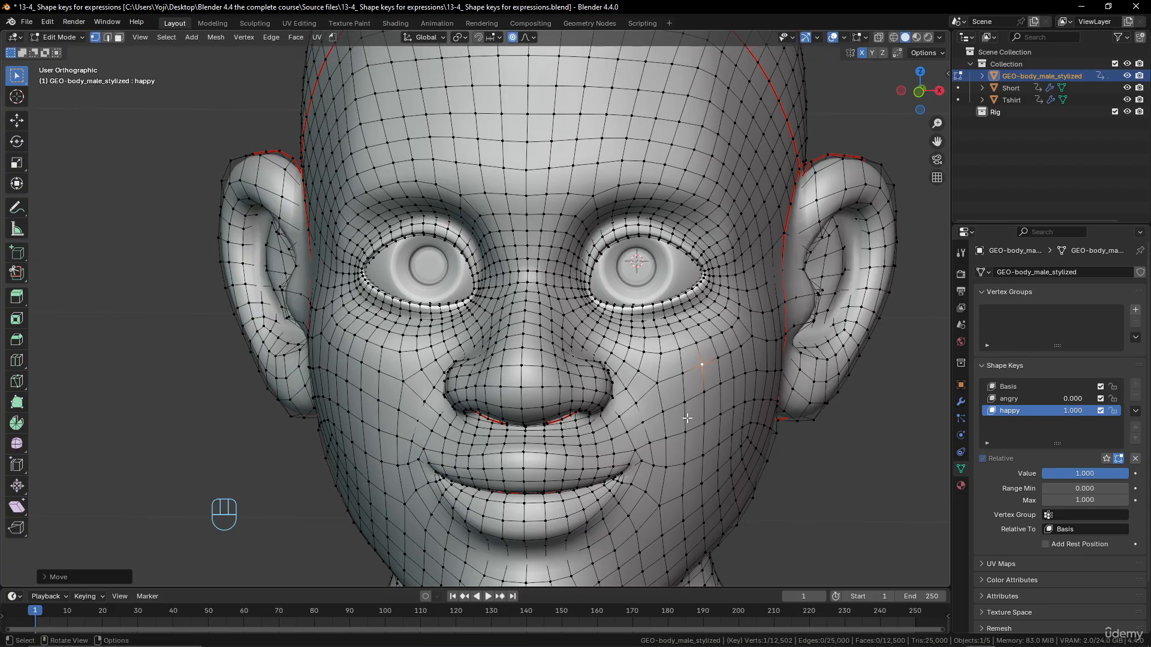
- Pull the mouth corners further up and outward with the same smooth proportional radius to widen the smile
left_click(646, 454)
key("g")
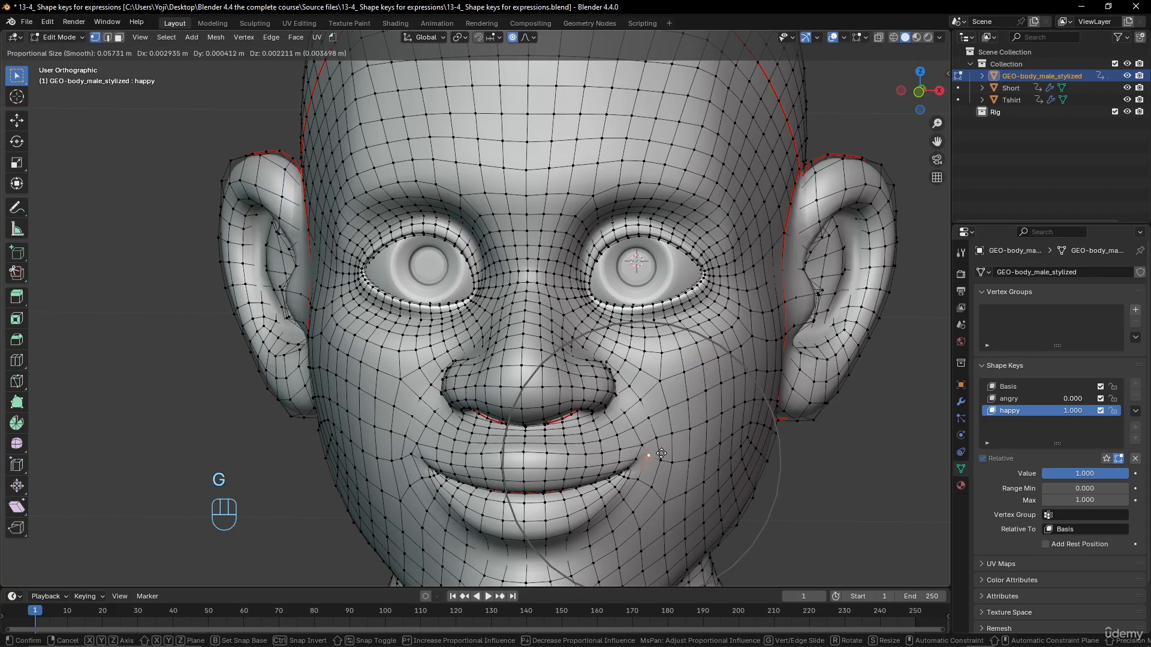
left_click(665, 444)
- Return to Object Mode and set the happy shape key's value to 0
scroll(628, 324, "down", 5)
scroll(675, 339, "up", 2)
middle_click_drag(628, 324, 581, 294)
scroll(619, 372, "up", 2)
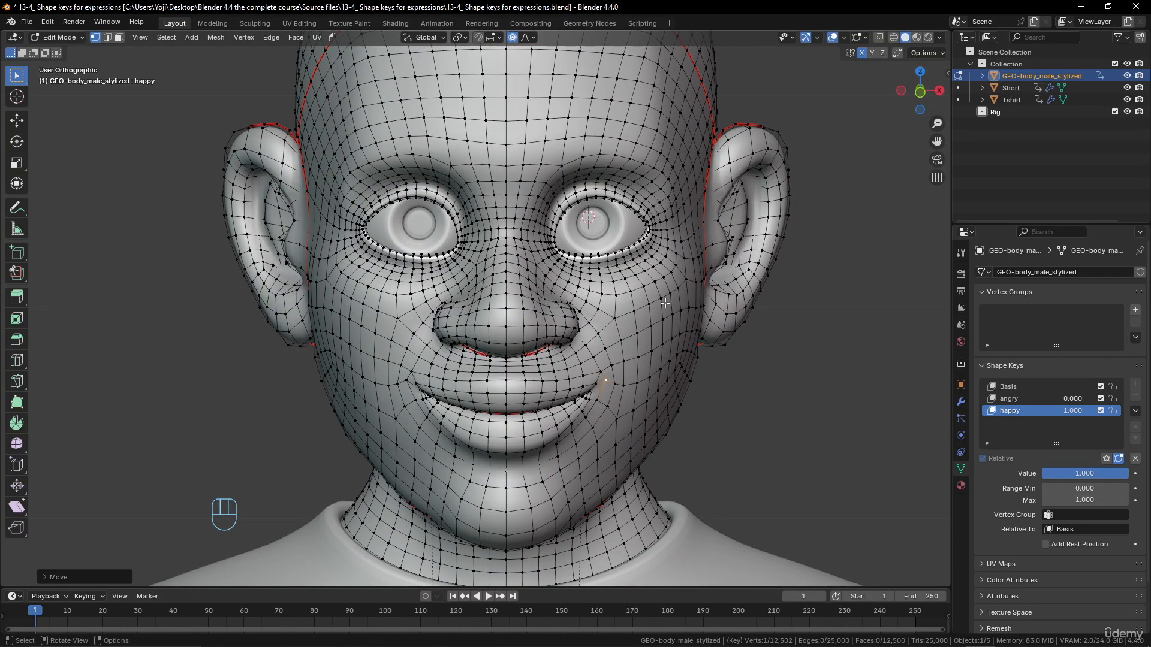
key("Tab")
left_click_drag(1070, 412, 1018, 390)
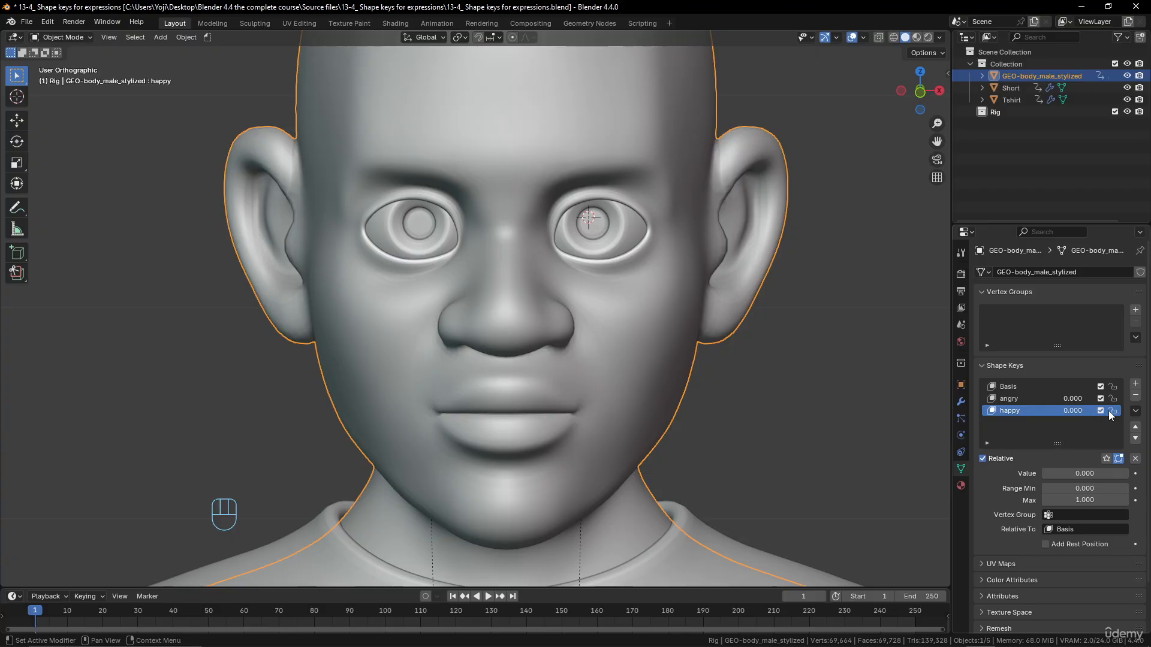
- Add a shape key named eyes closed, then enter Edit Mode with its value at 1.000
left_click(1134, 383)
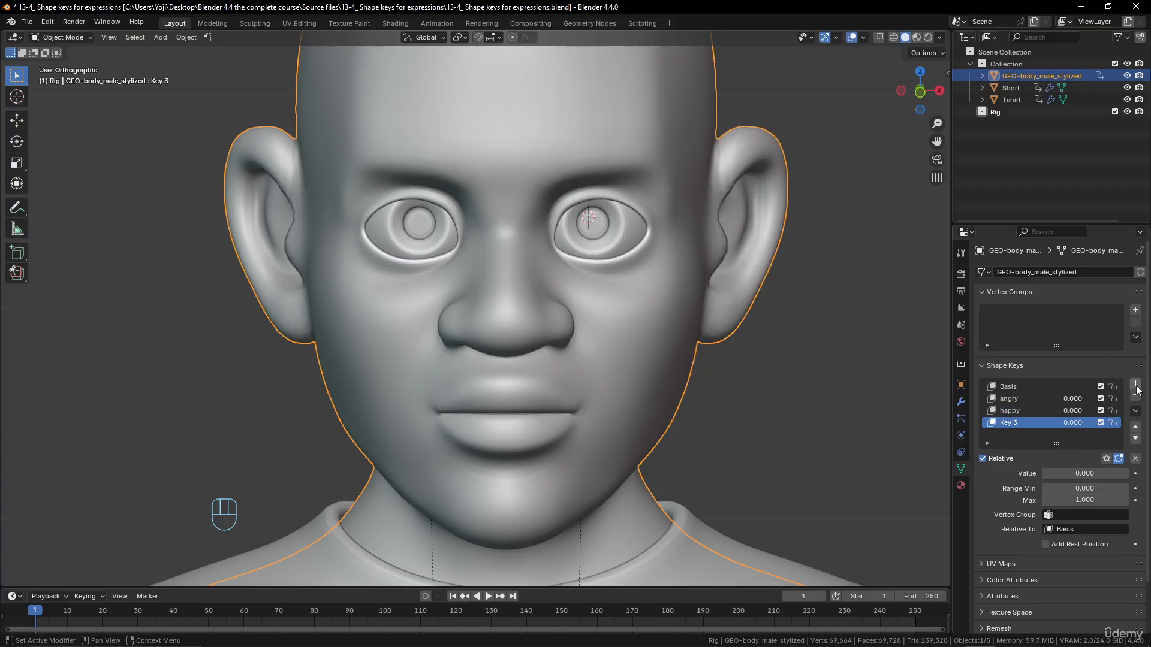
double_click(1019, 422)
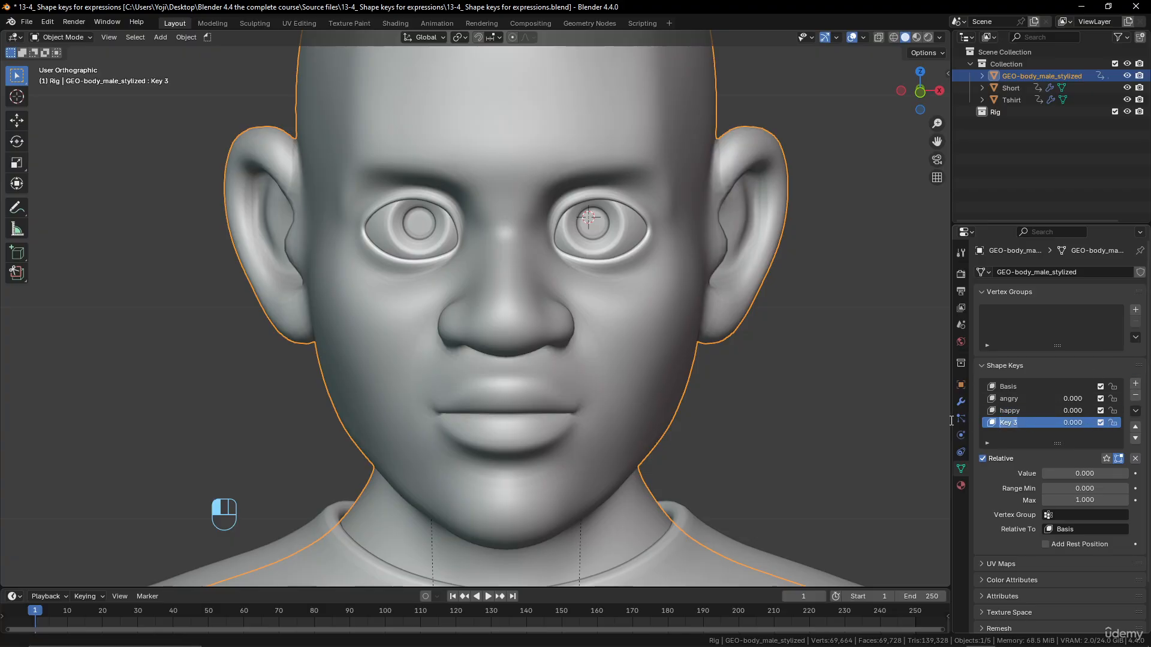
type("eyes cloe")
key("BackSpace")
type("sed")
key("Return")
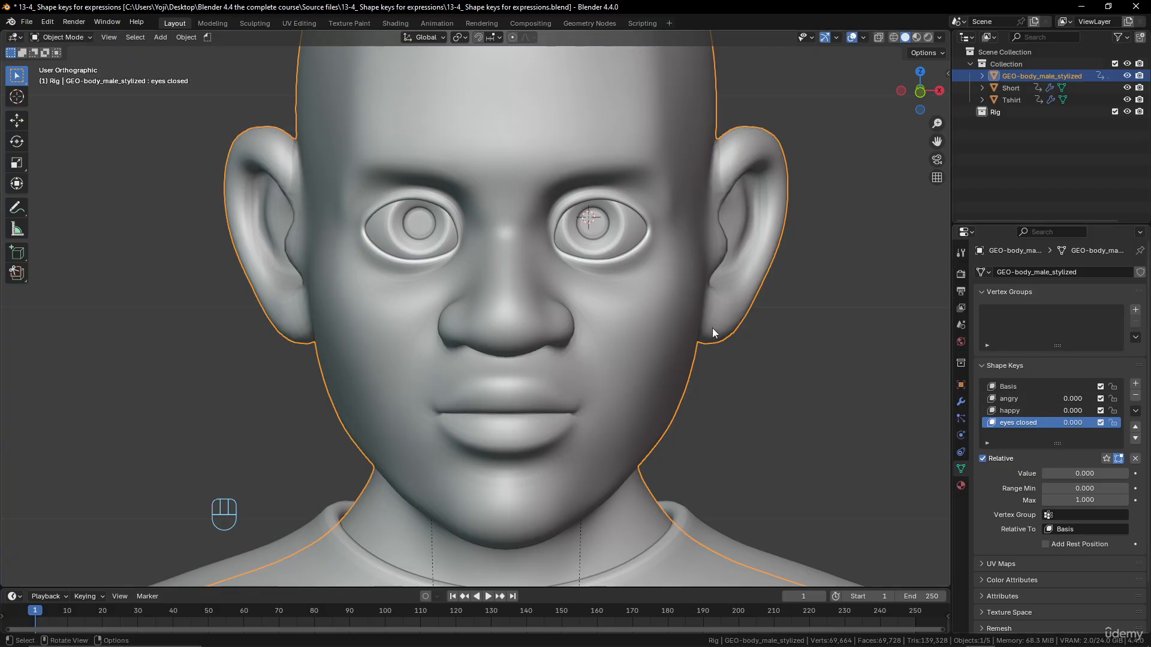
key("Tab")
left_click_drag(1065, 422, 1098, 422)
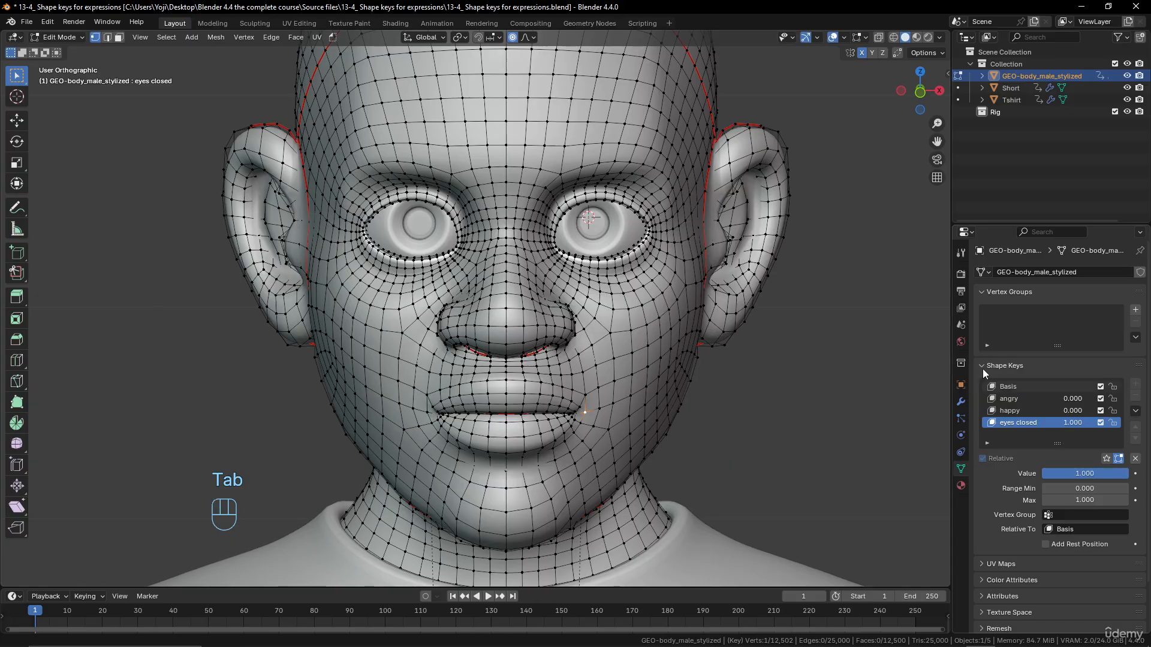
- Enable Connected Only for proportional editing and lower the upper eyelids by about 0.014 m with a radius of about 0.047 m
scroll(660, 148, "up", 3)
middle_click_drag(660, 148, 549, 307, "shift")
left_click(577, 281)
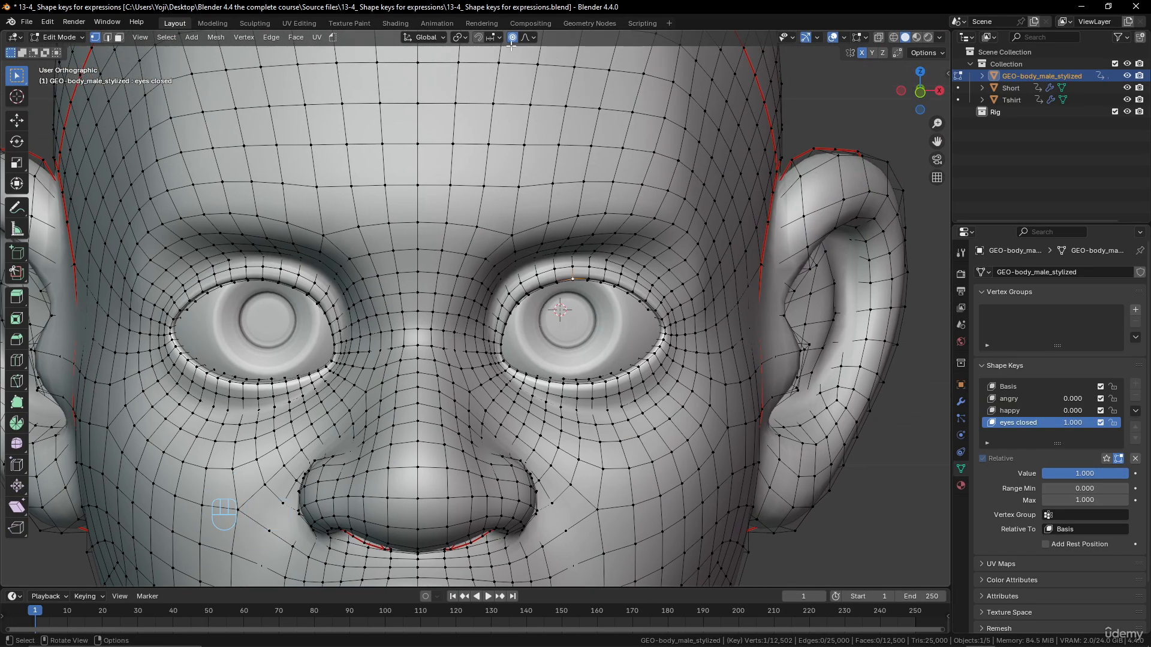
left_click(526, 37)
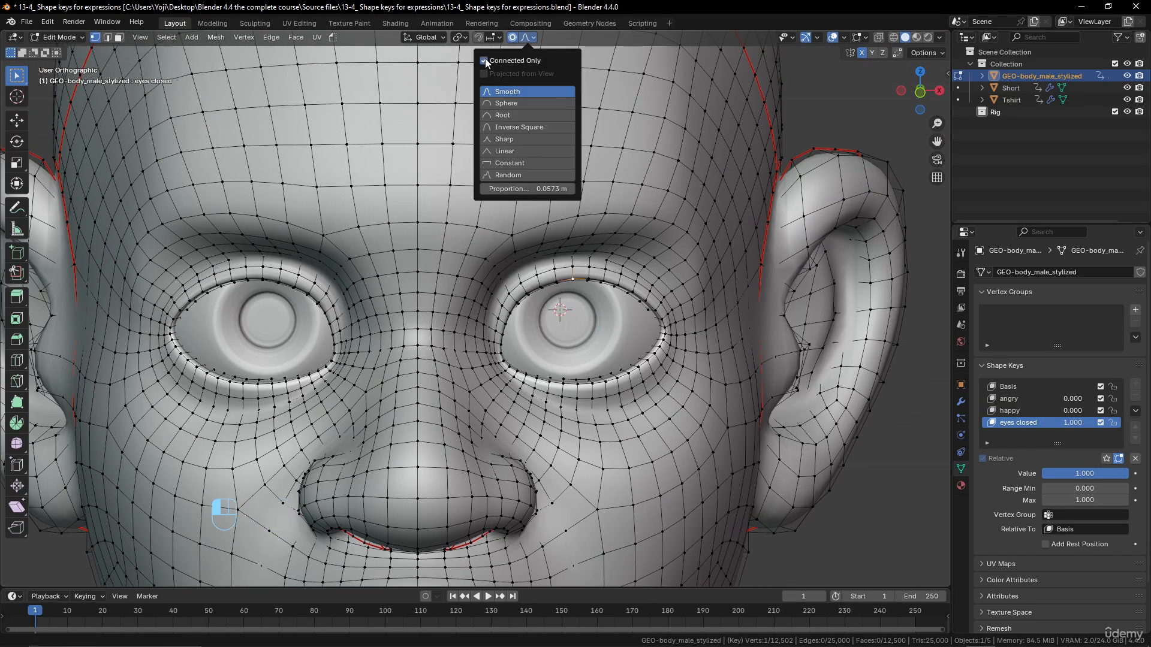
scroll(604, 257, "up", 2)
key("g")
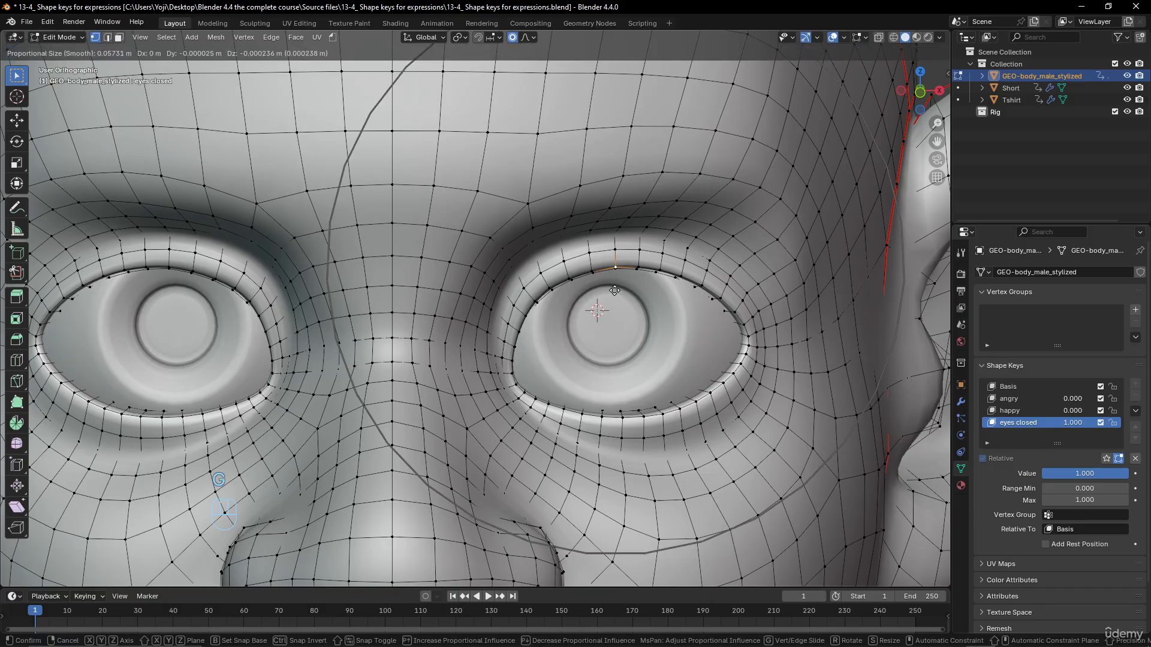
scroll(606, 297, "up", 3)
scroll(624, 317, "down", 1)
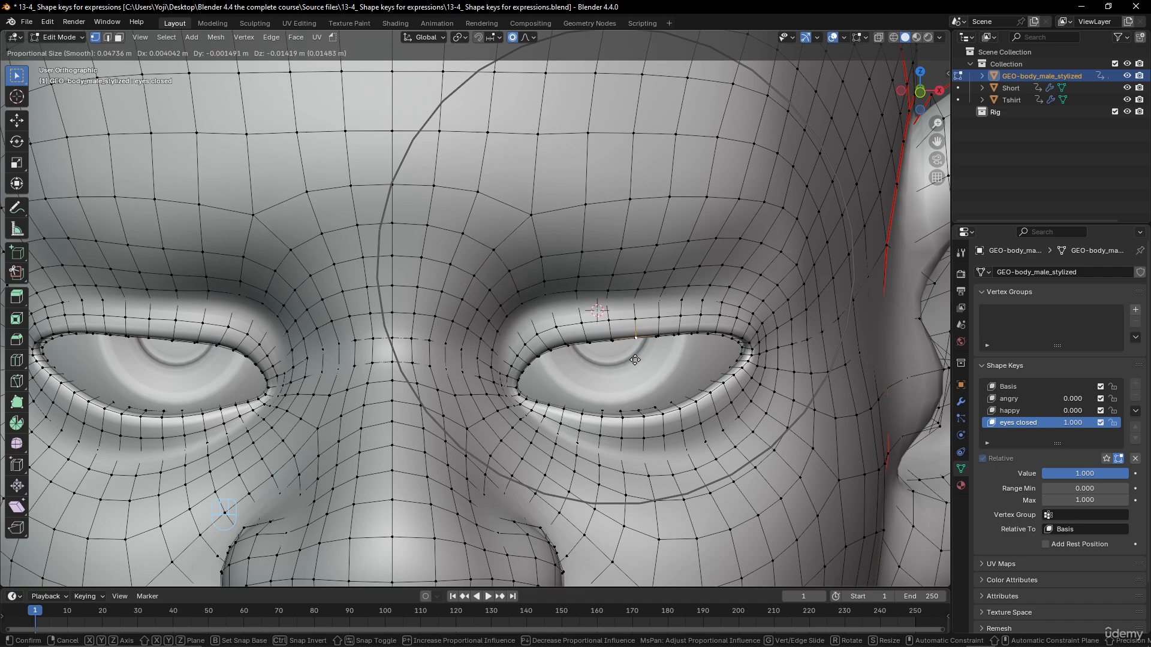
left_click(634, 359)
- Raise the lower eyelids by about 0.011 m toward the upper lids
left_click(659, 415)
key("g")
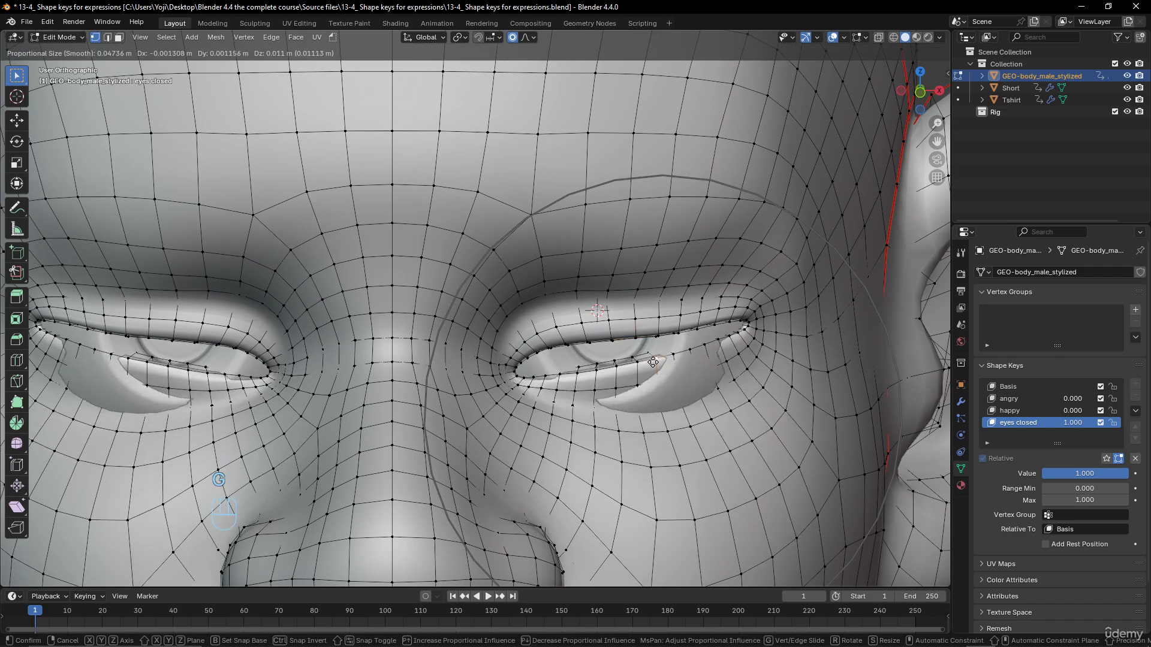
left_click(563, 393)
- In the right side view, move the lower eyelids forward by about 0.003 m to cover the eyeballs
key("KP_3")
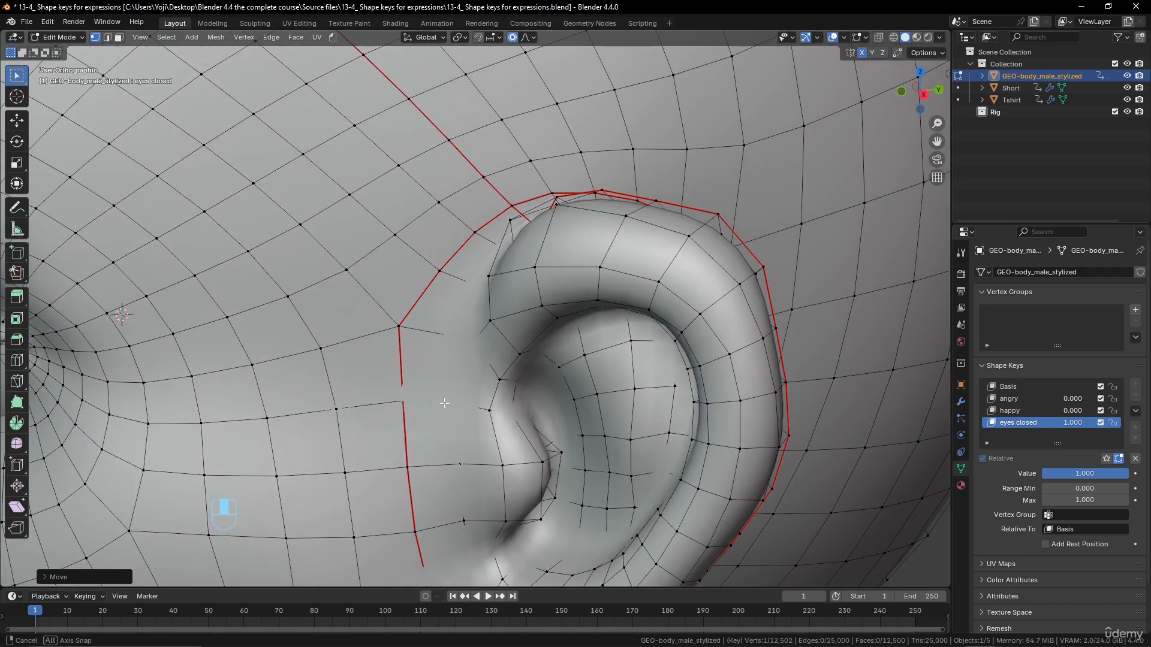
scroll(283, 366, "down", 3)
middle_click_drag(283, 366, 647, 381, "shift")
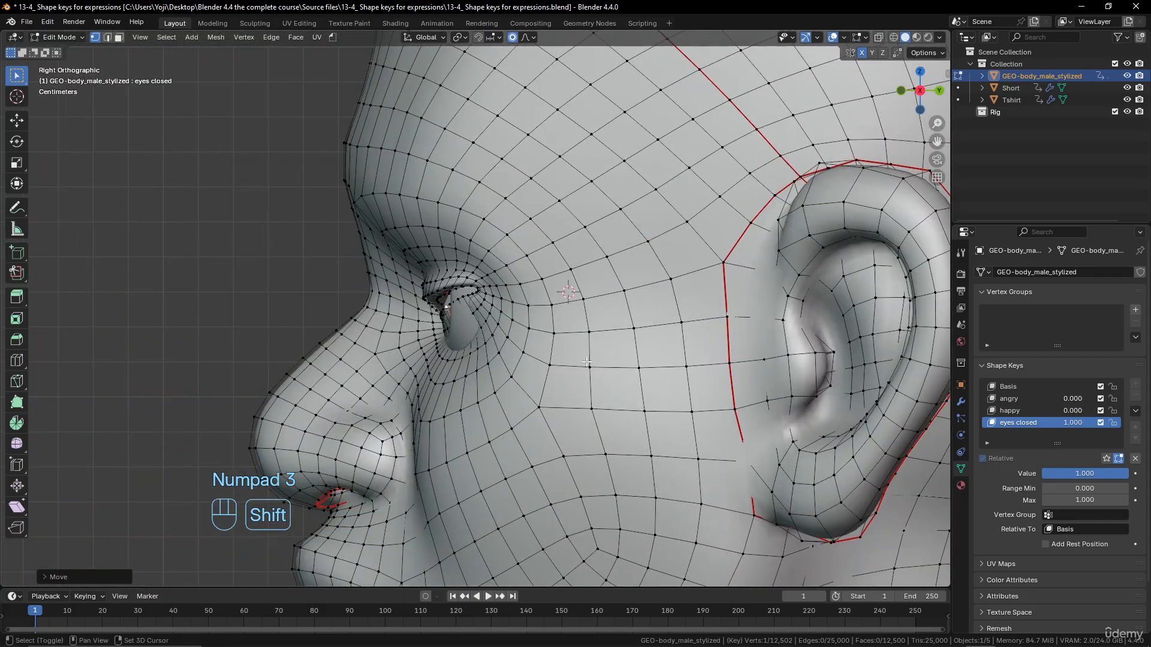
scroll(538, 376, "up", 2)
key("g")
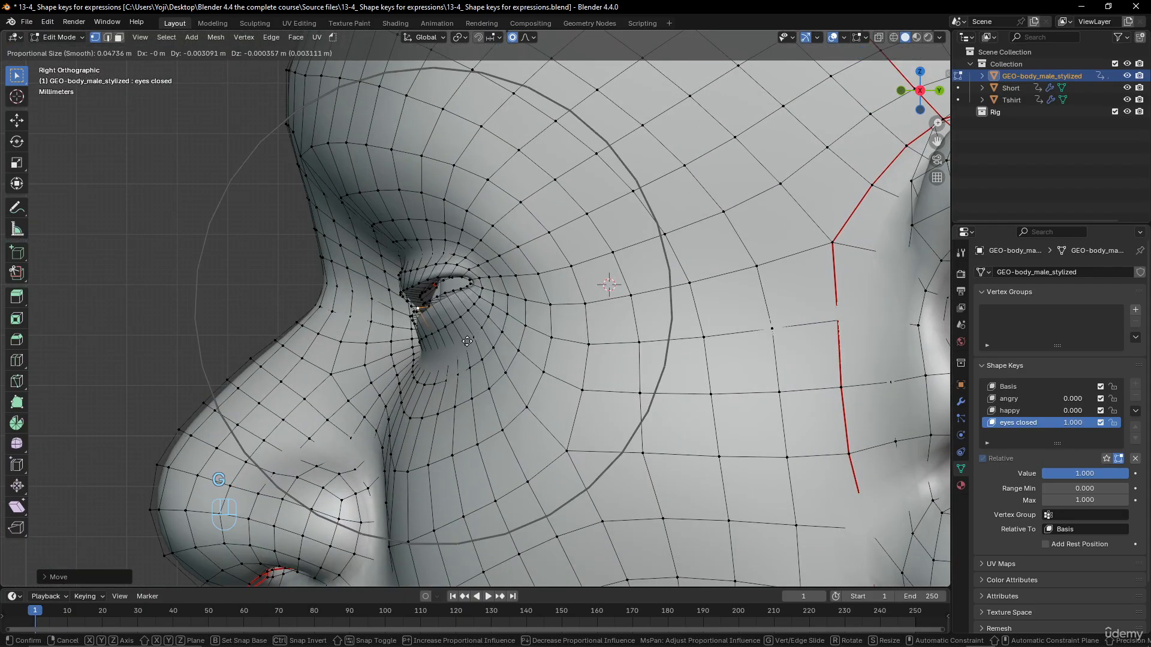
left_click(468, 341)
- Close the gap near the inner eye corners by lowering the upper lid and raising the lower lid, with a radius of about 0.022 m
middle_click_drag(468, 341, 616, 309)
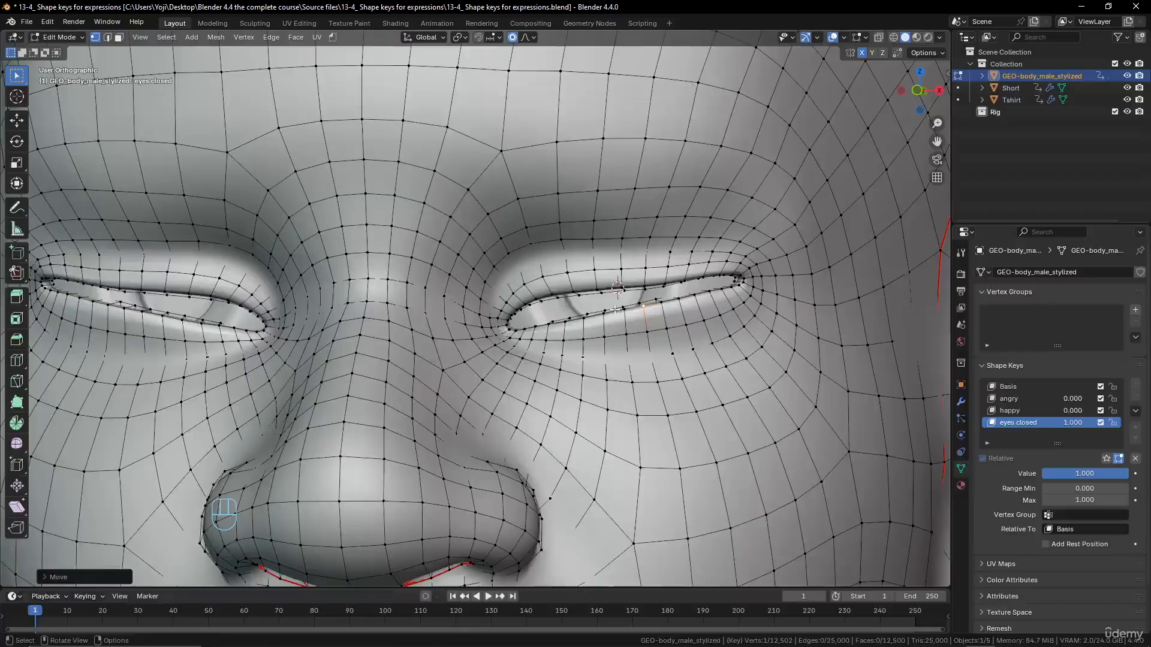
left_click(544, 305)
key("g")
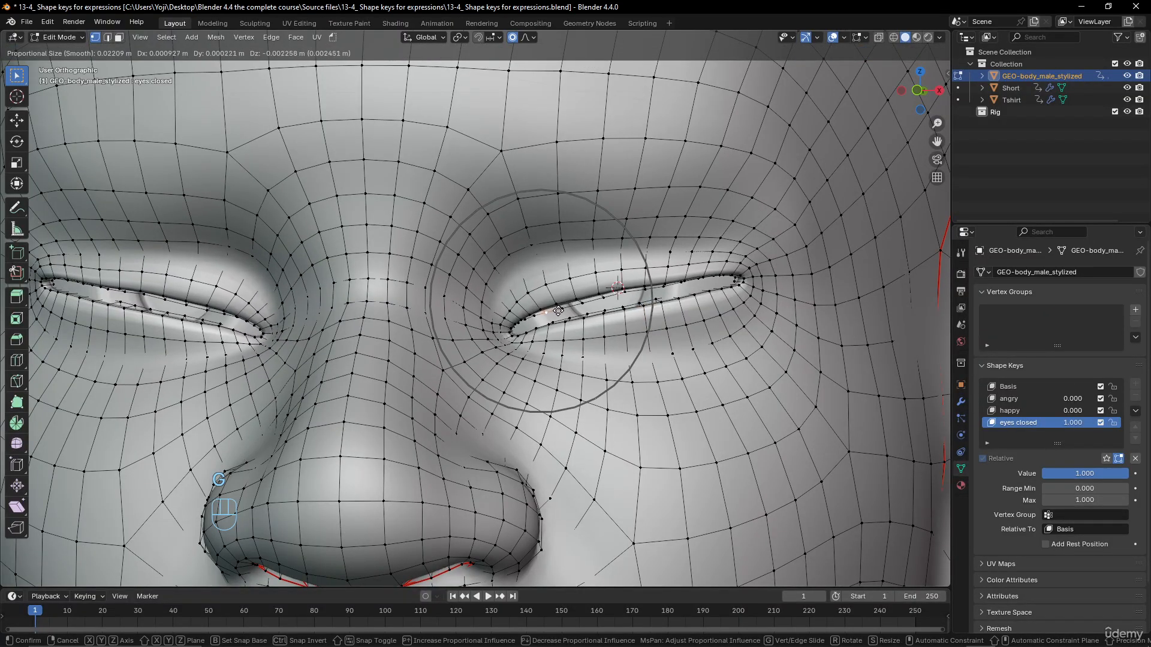
left_click(561, 322)
left_click(537, 331)
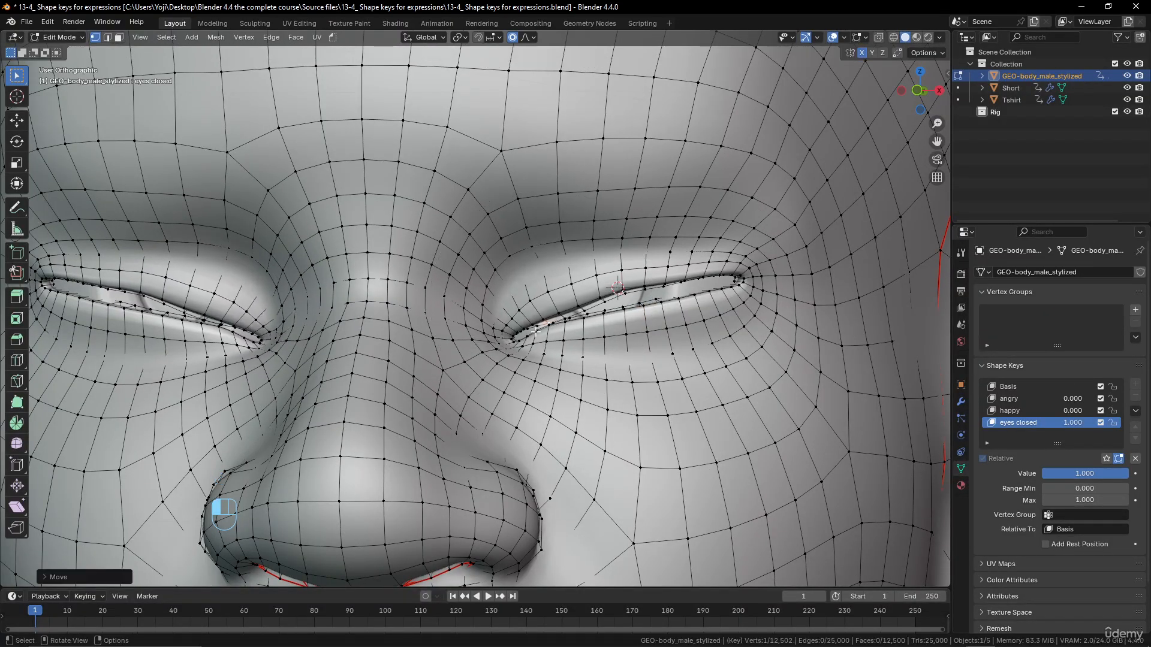
key("g")
left_click(543, 323)
- Lower the upper lid edge from its middle toward the outer eye corner by about 0.0018 m with a radius of about 0.022 m
left_click(620, 290)
key("g")
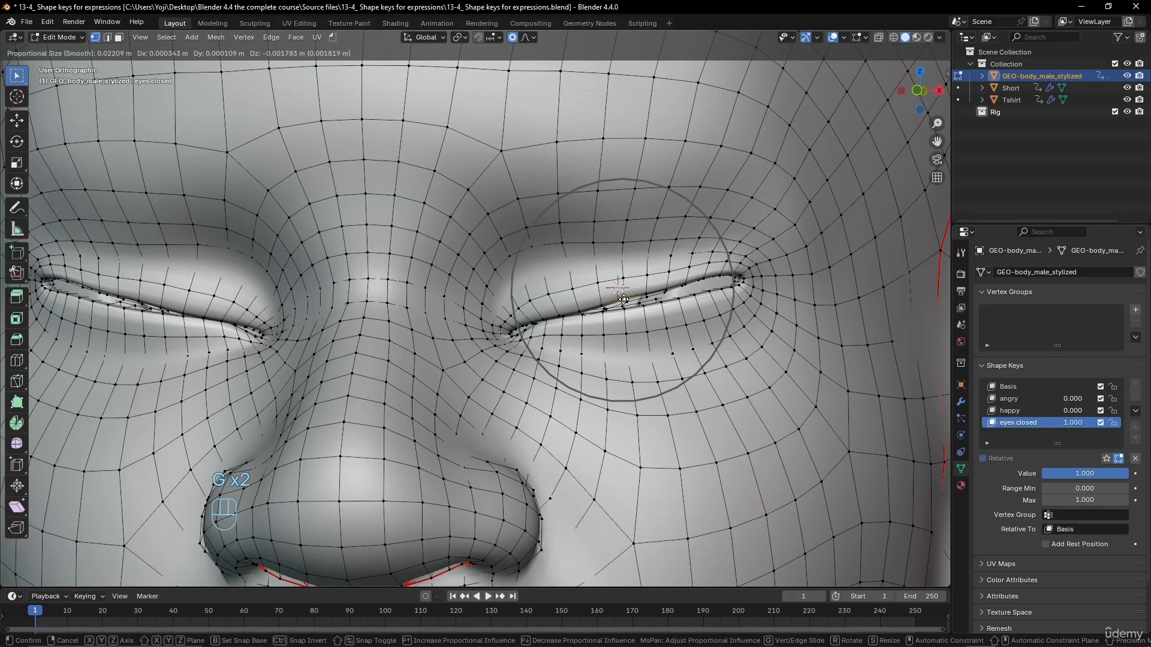
left_click(669, 296)
key("g")
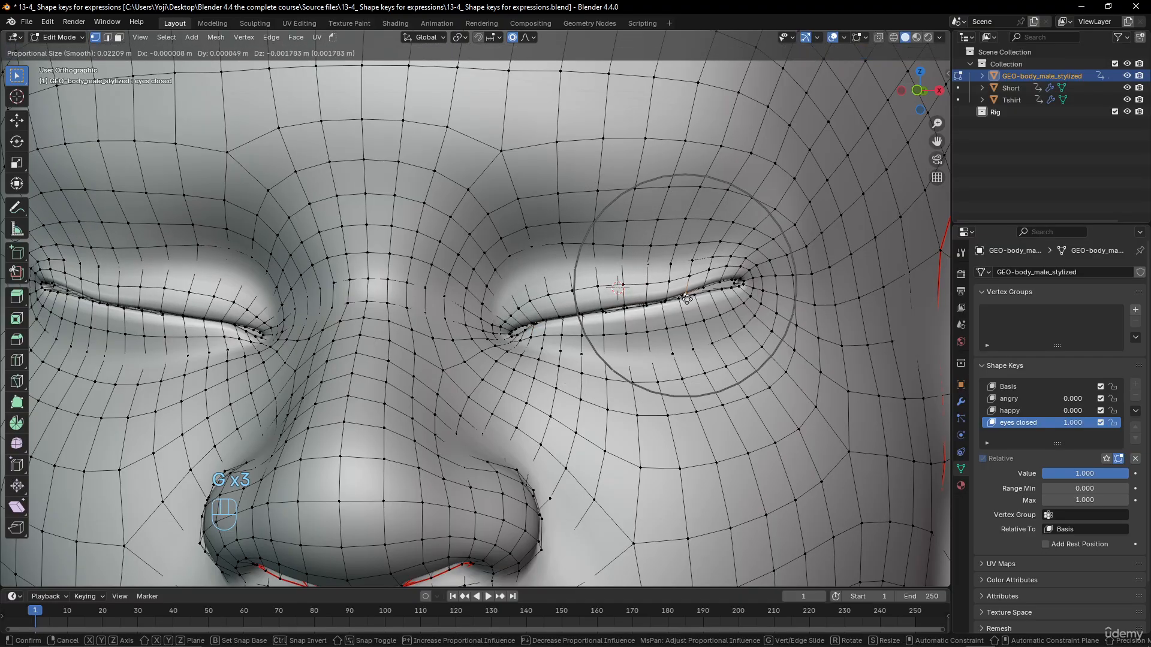
left_click(722, 285)
key("g")
left_click(728, 288)
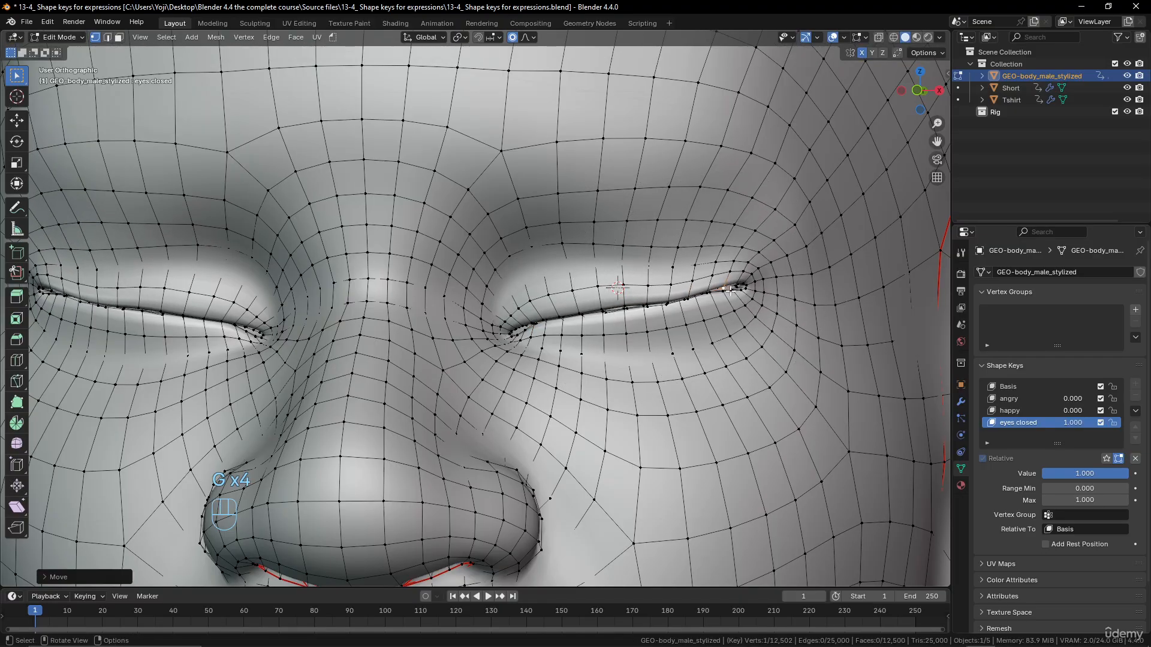
- Refine the outer eye corners, raising the lid edge about 0.0008 m with a 0.011 m radius, and lowering the corner with a 0.029 m radius
key("g")
scroll(732, 288, "up", 7)
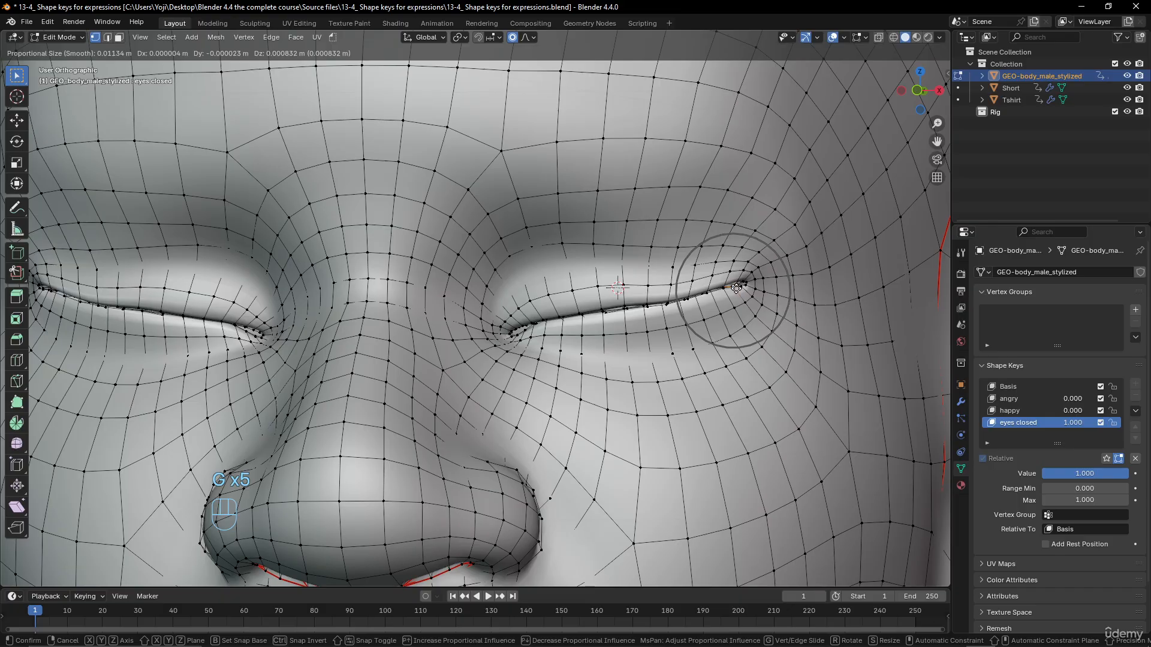
left_click(738, 288)
key("g")
scroll(752, 287, "down", 10)
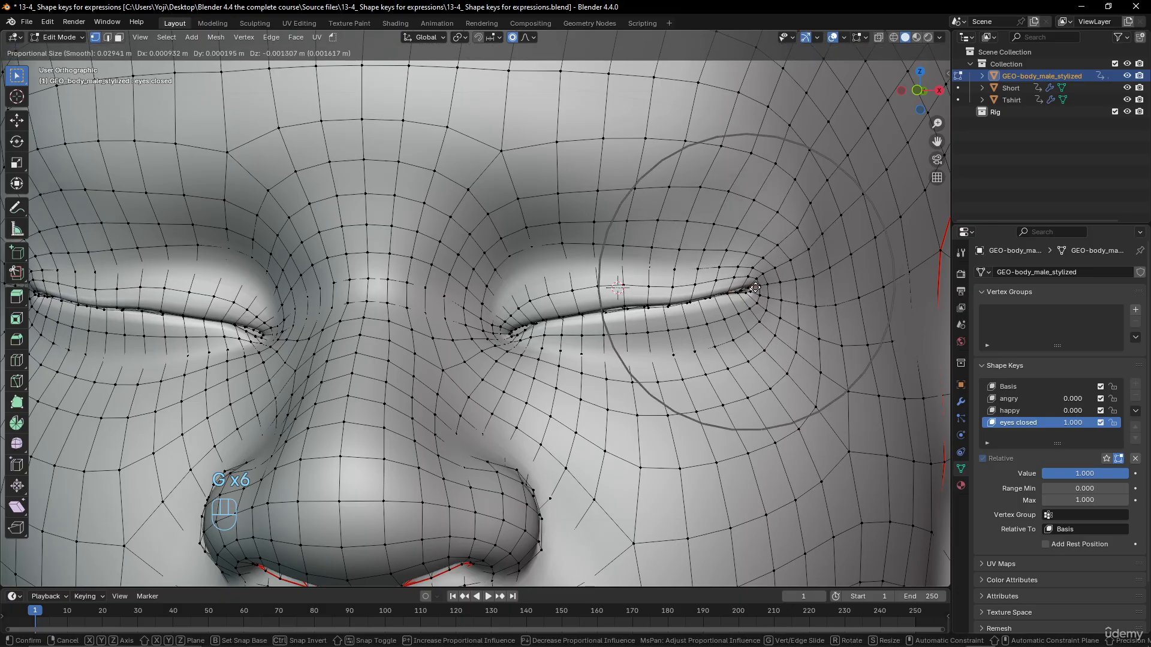
left_click(689, 300)
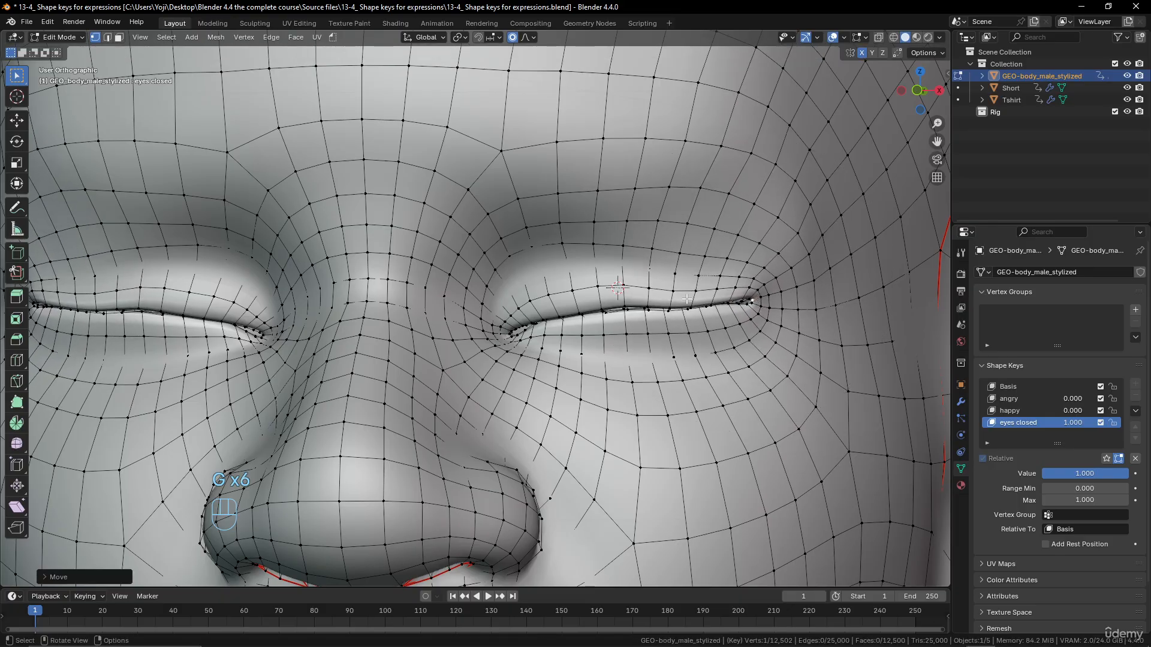
- Close the remaining mid-lid gap by raising the lower lid about 0.0013 m and lowering the lid edge about 0.0007 m
key("g")
left_click(688, 300)
key("g")
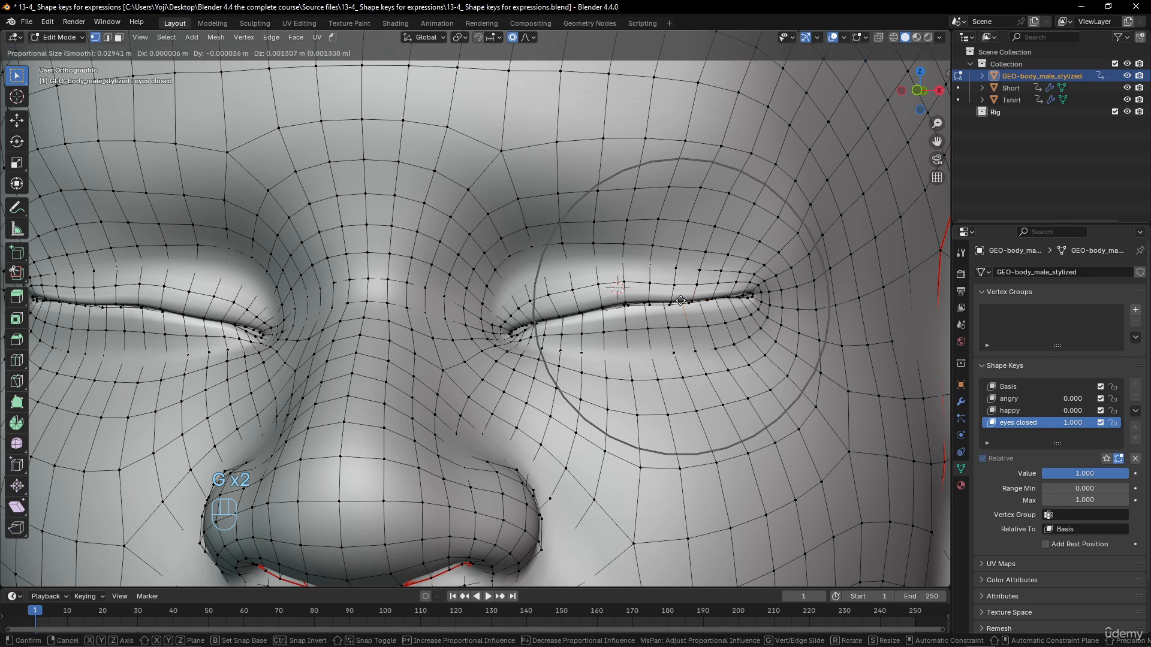
left_click(680, 299)
left_click(685, 302)
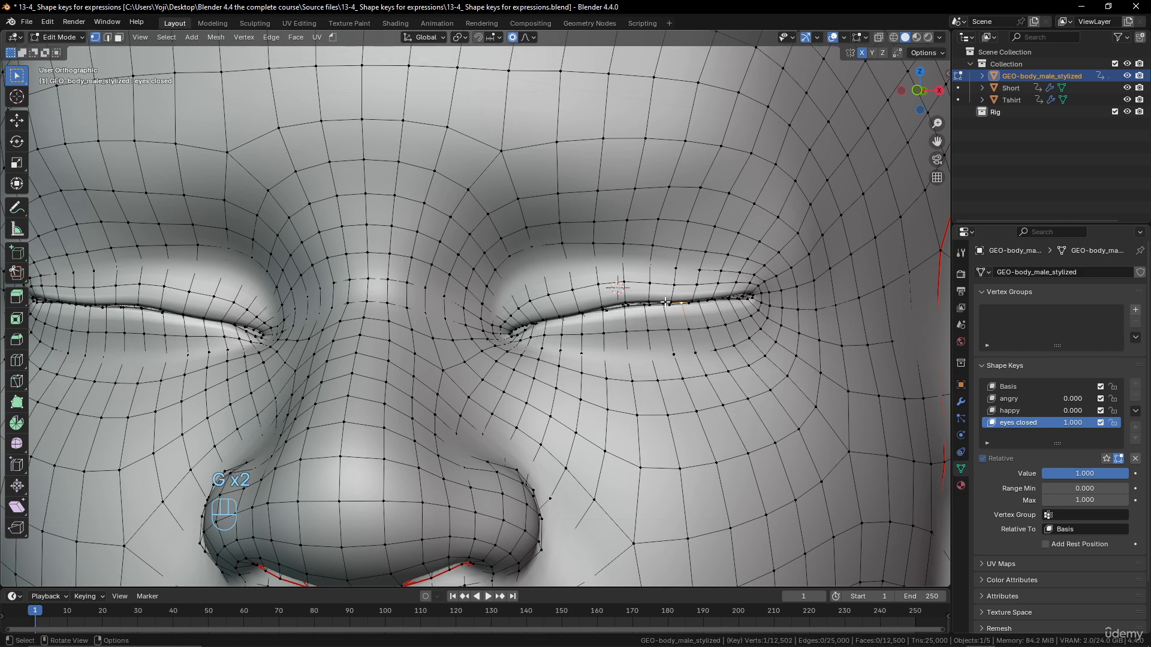
left_click(666, 302)
left_click(623, 303)
key("g")
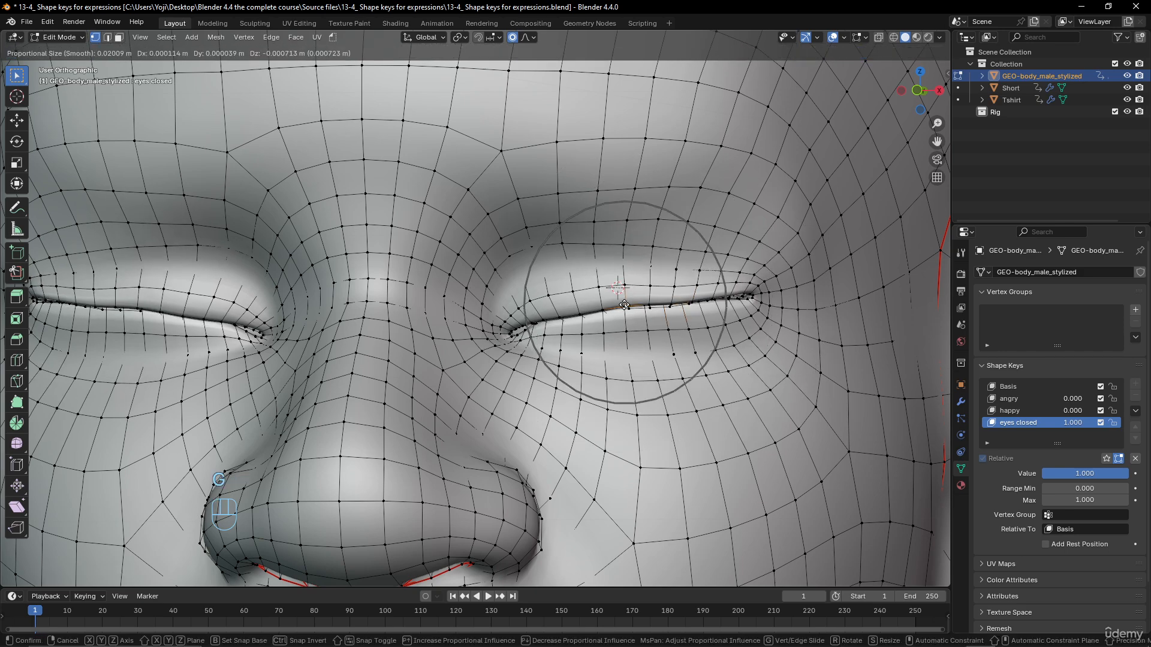
left_click(625, 308)
- Return to Object Mode and set the eyes closed shape key value to 0.000
scroll(635, 282, "down", 8)
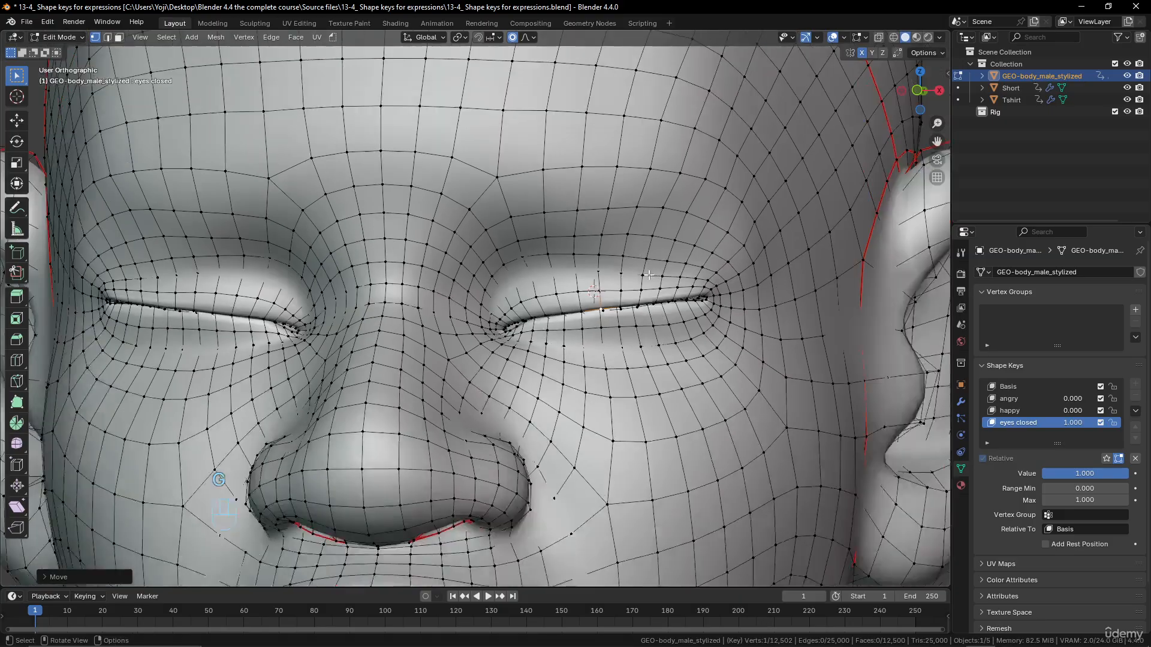
middle_click_drag(646, 255, 587, 285)
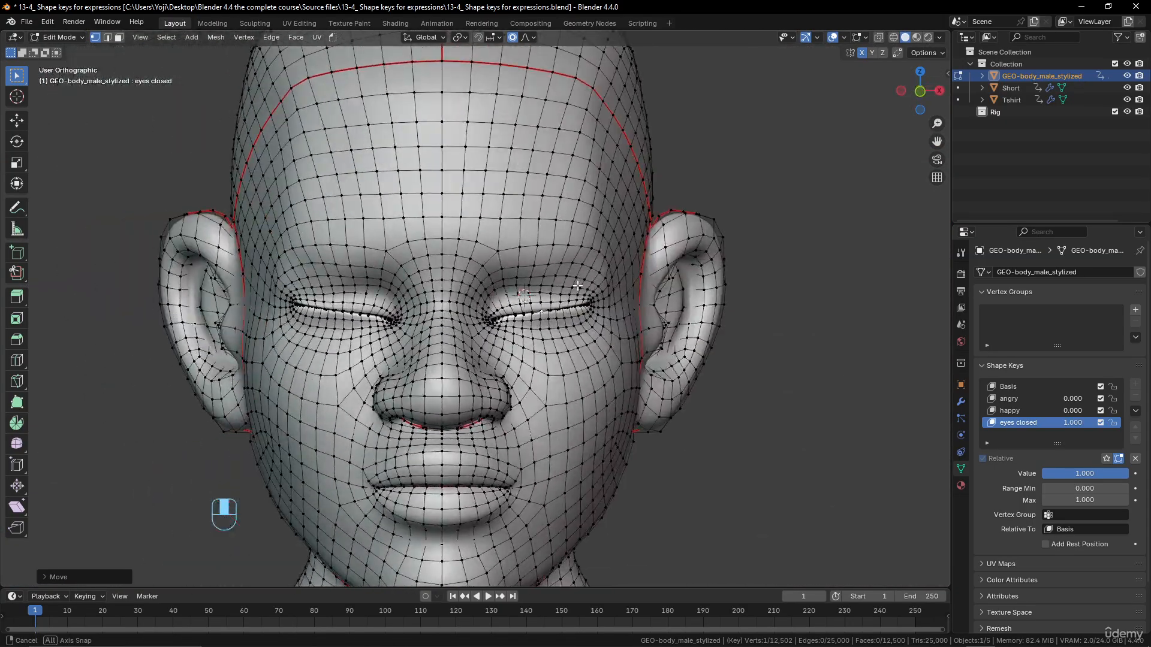
key("Tab")
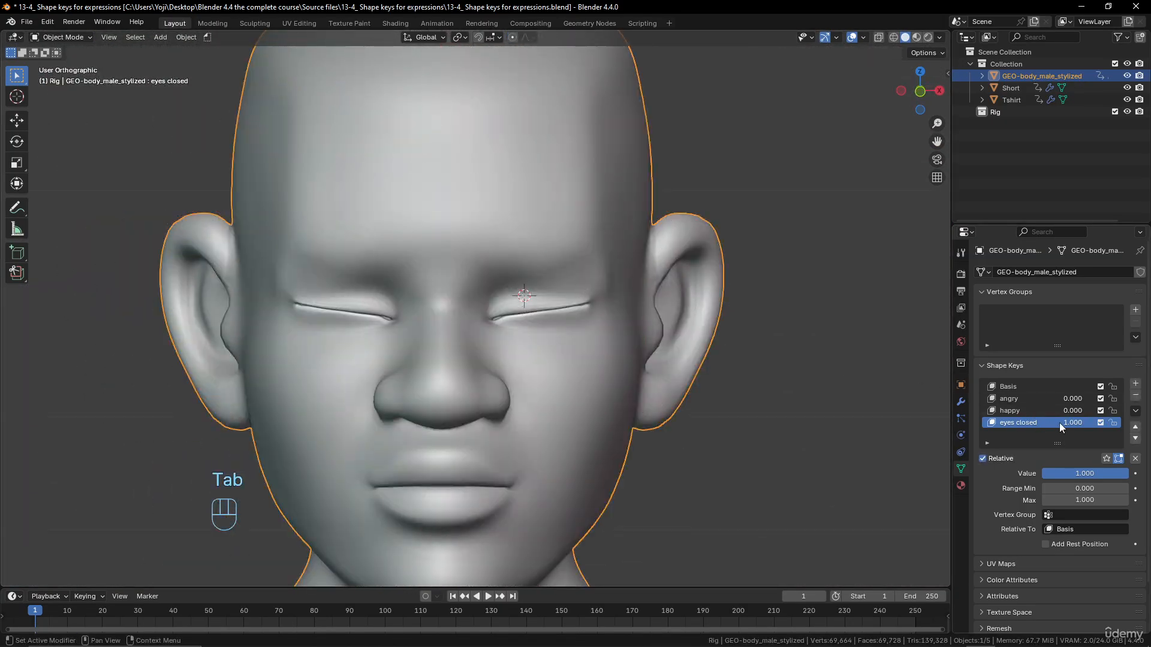
left_click_drag(1064, 423, 995, 423)
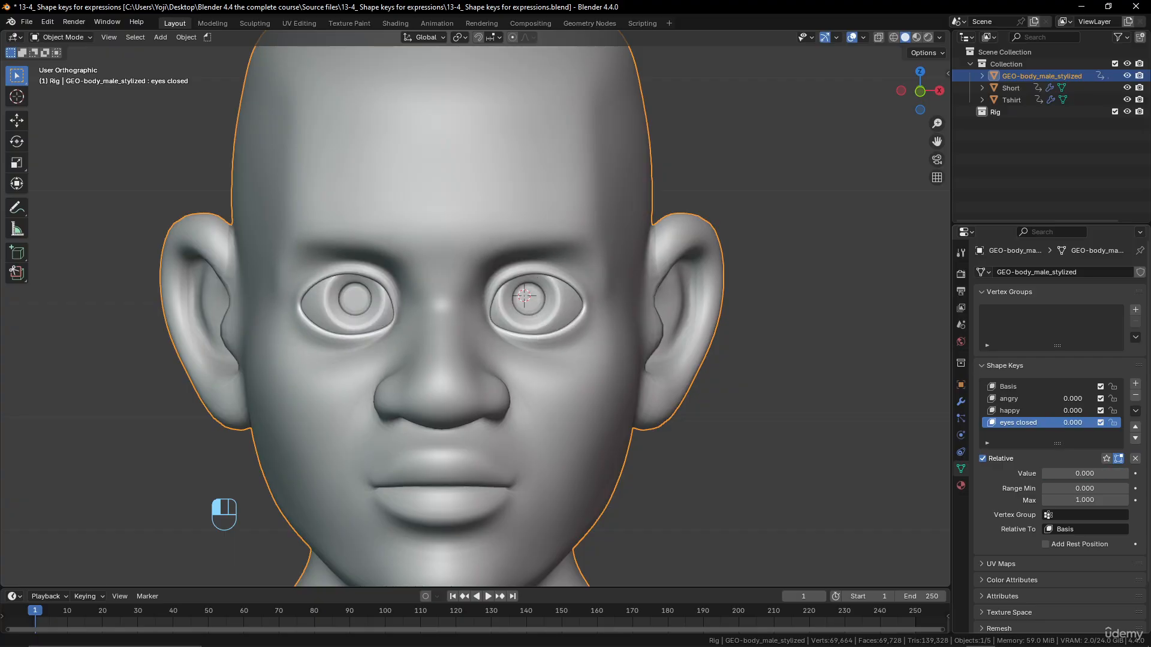
- Test the shape keys together by setting angry to 0.000, happy to 1.000 and eyes closed to 1.000, and inspect the eyelids from the side
left_click(1019, 400)
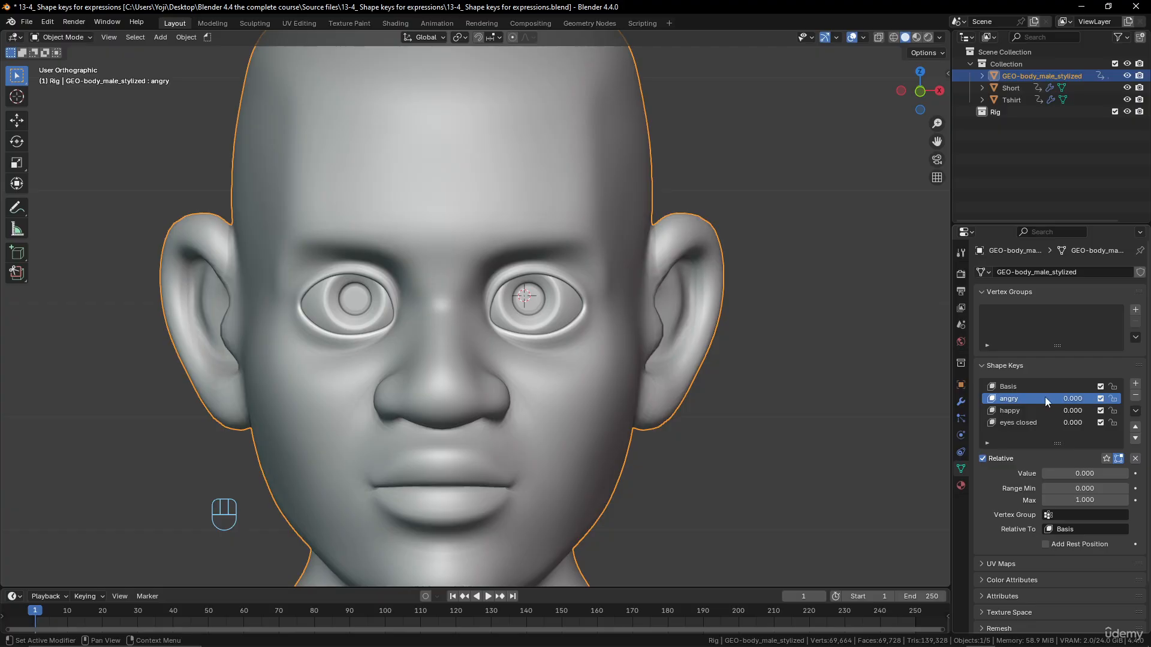
left_click_drag(1059, 400, 1082, 424)
scroll(592, 337, "down", 2)
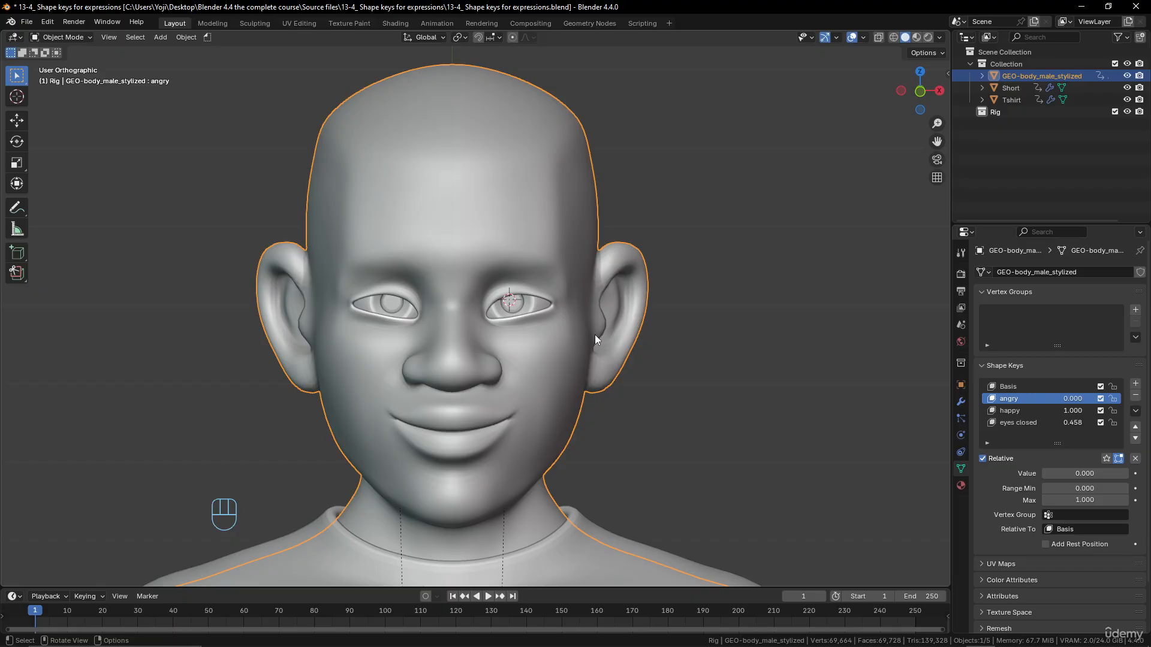
scroll(665, 344, "up", 3)
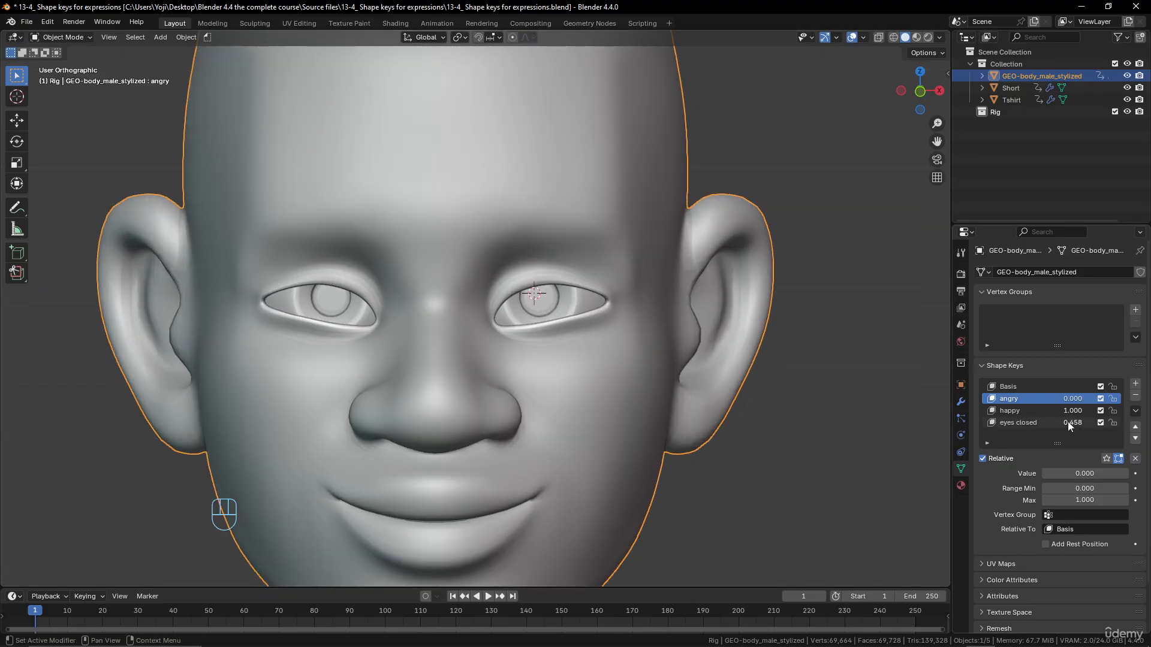
left_click_drag(1067, 422, 1096, 424)
middle_click_drag(620, 340, 530, 332)
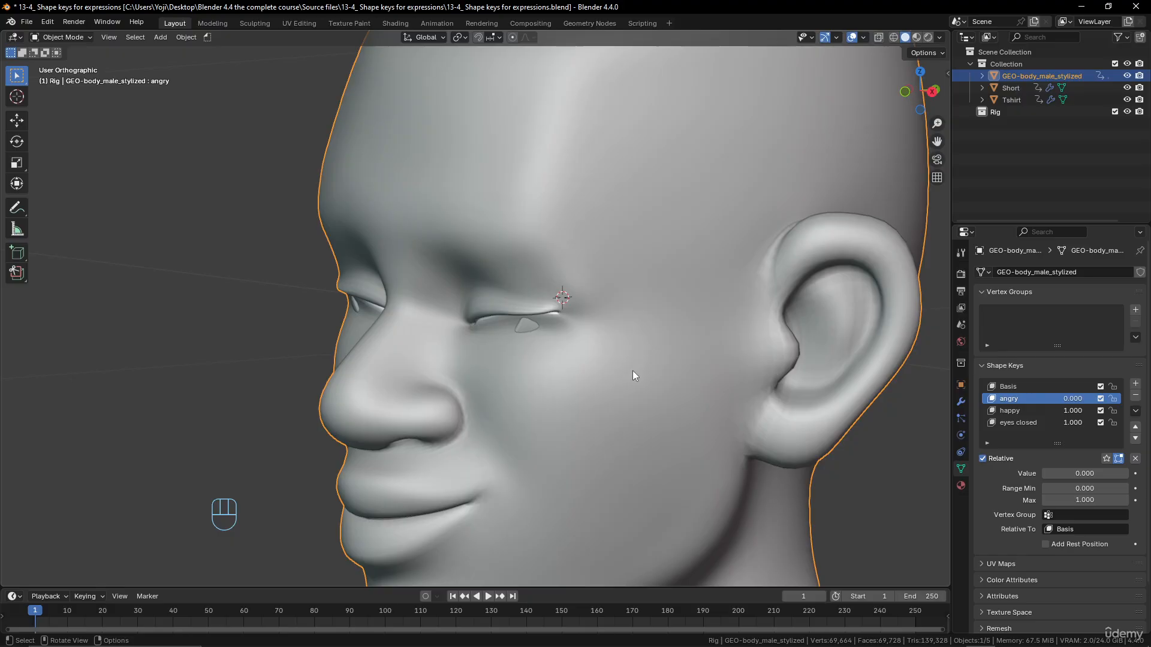
- Edit the eyes closed key, moving the lower eyelids forward about 0.002 m with a 0.022 m radius to cover the eyeballs, and return to Object Mode
left_click(1022, 423)
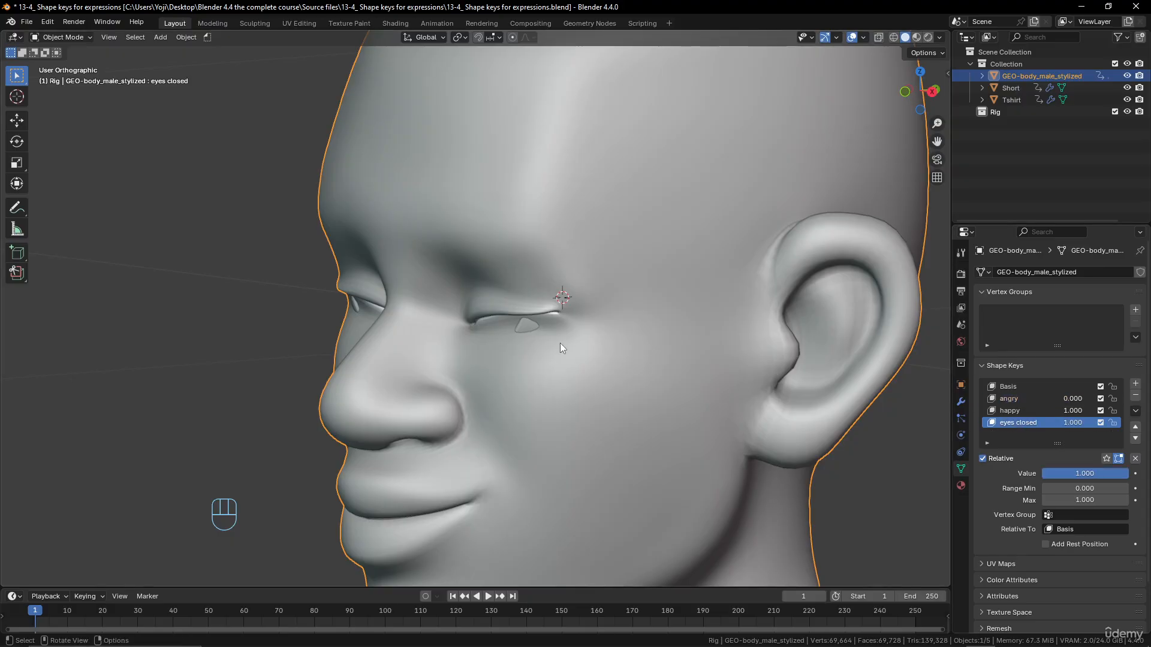
key("Tab")
scroll(591, 363, "up", 3)
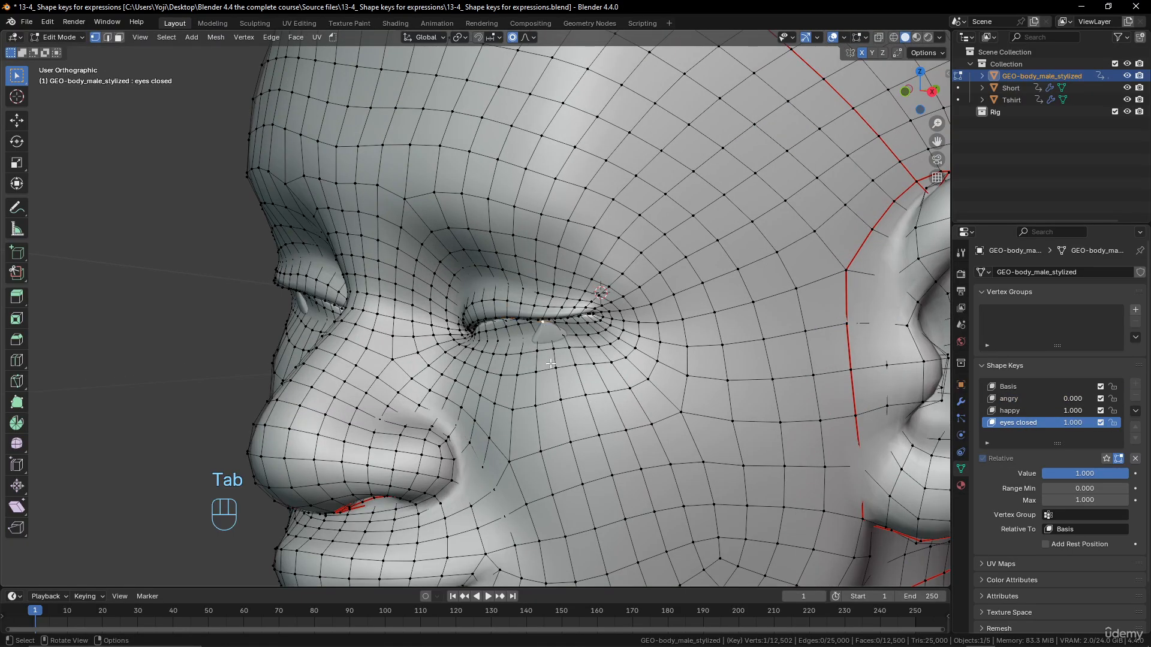
middle_click_drag(542, 325, 505, 346)
key("g")
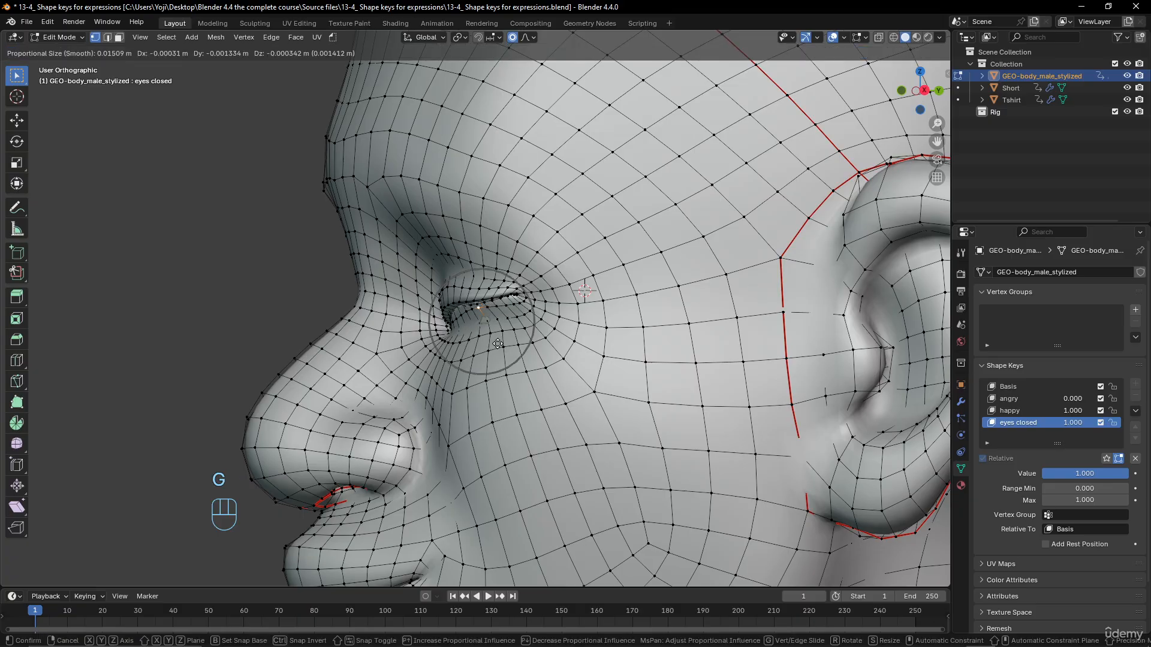
scroll(491, 343, "down", 4)
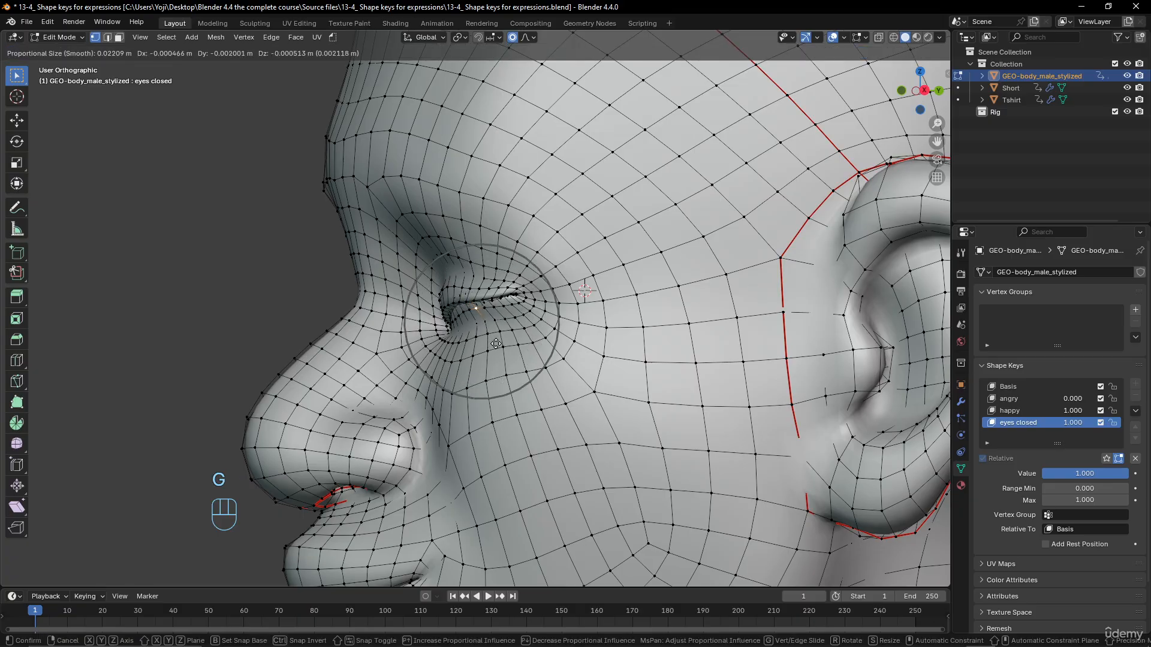
left_click(496, 343)
middle_click_drag(497, 343, 550, 342)
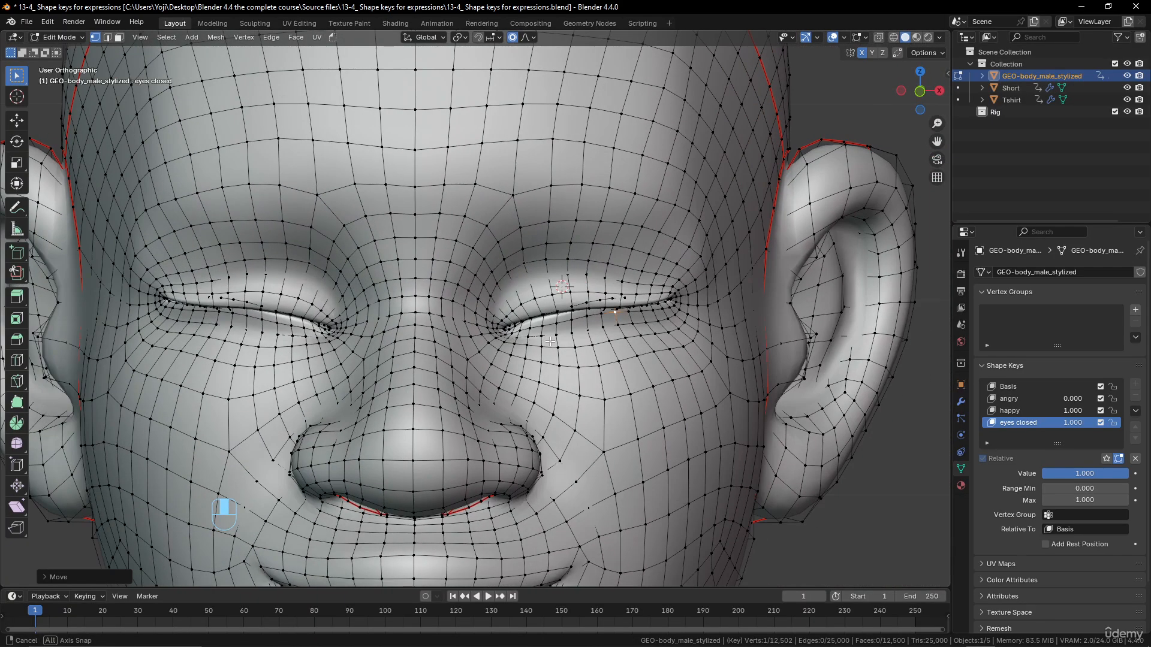
key("Tab")
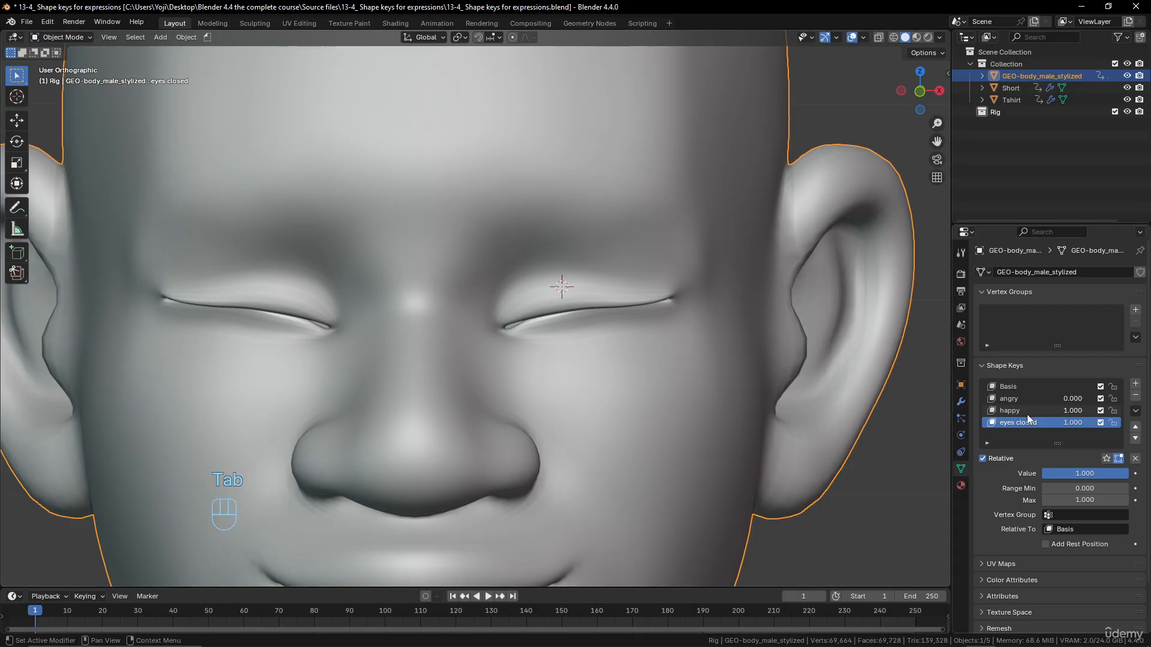
- Reset the happy and eyes closed values to 0.000 and add a new shape key named "mouth full"
left_click_drag(1068, 411, 1019, 423)
scroll(702, 354, "down", 5)
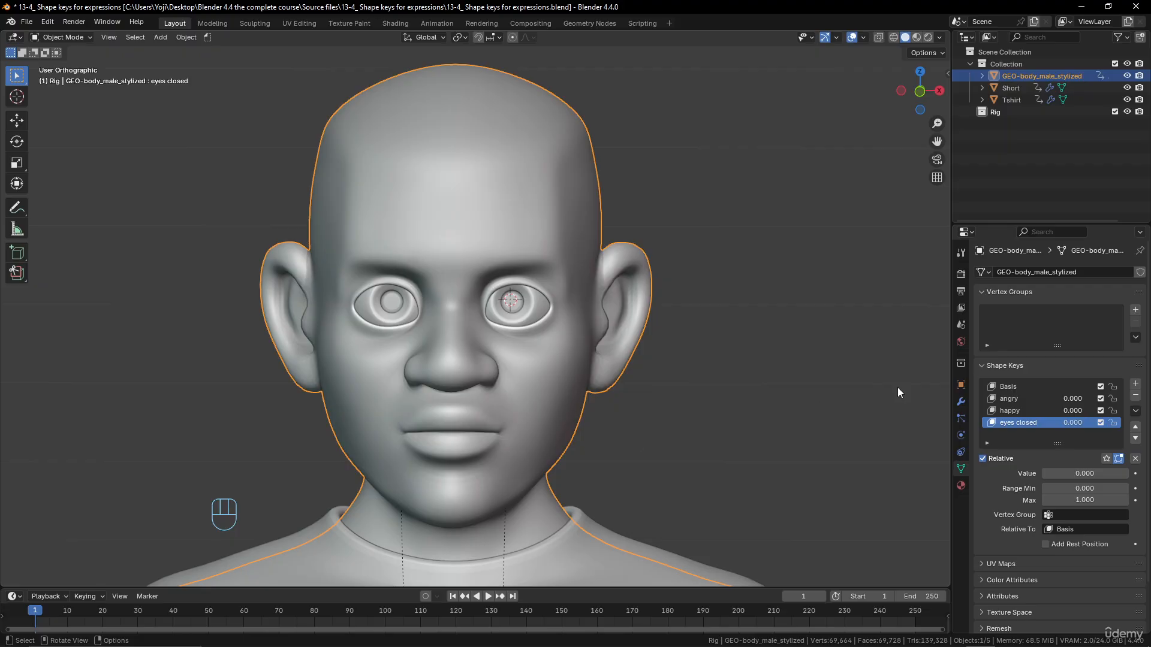
left_click(1135, 383)
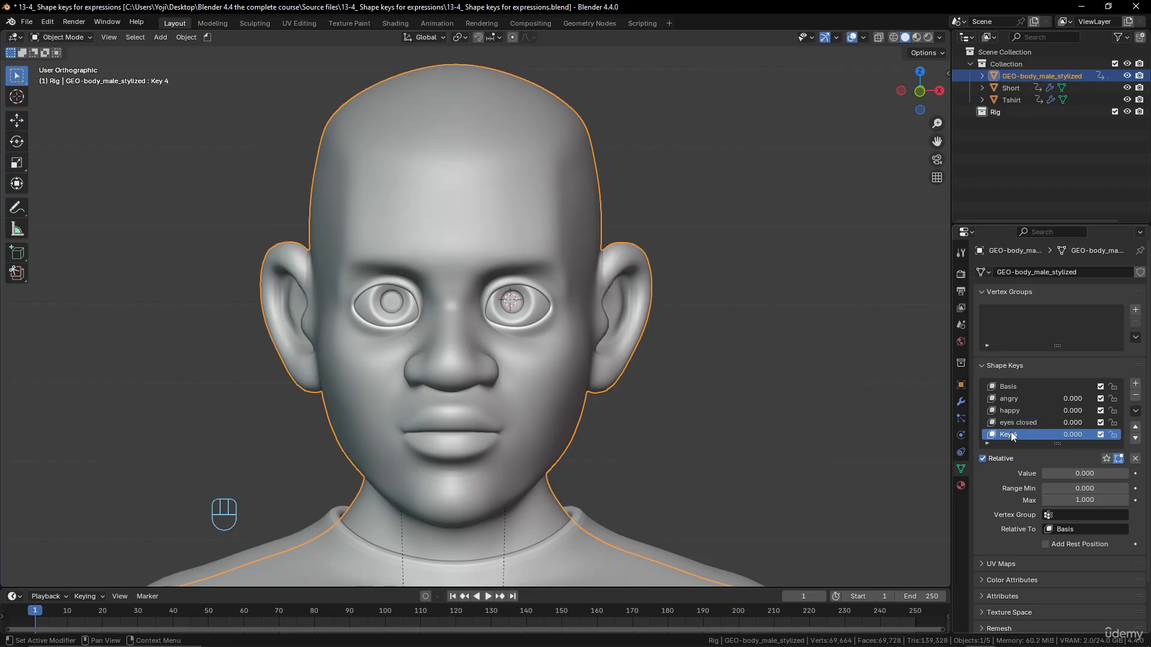
double_click(1038, 433)
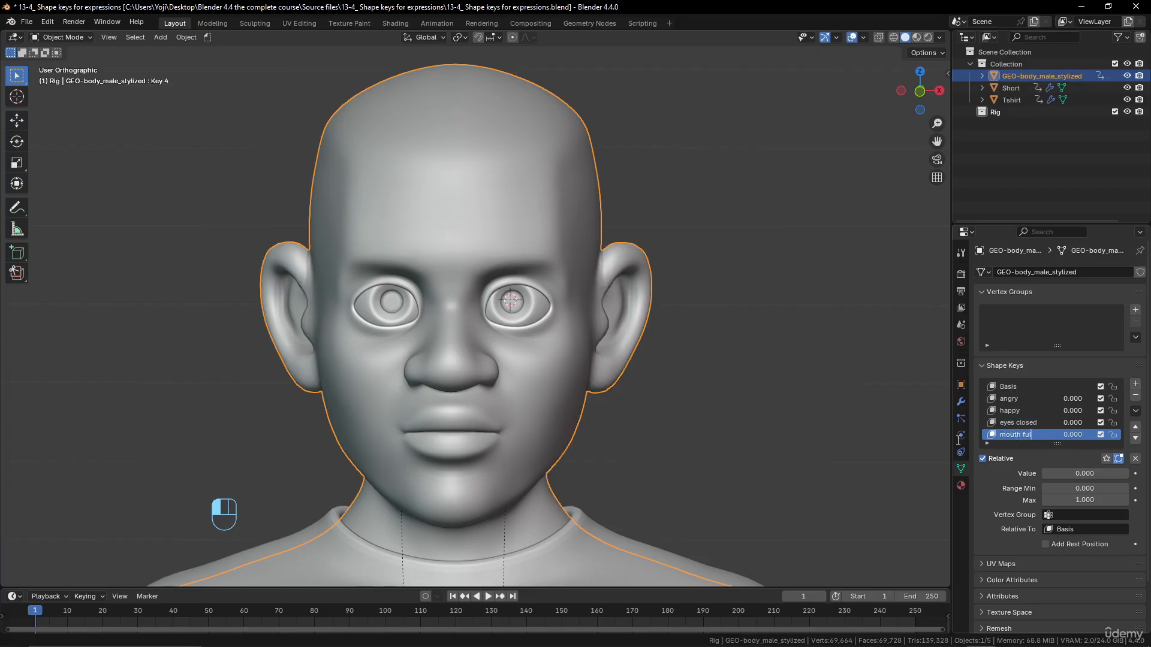
type("mouth full")
left_click(929, 438)
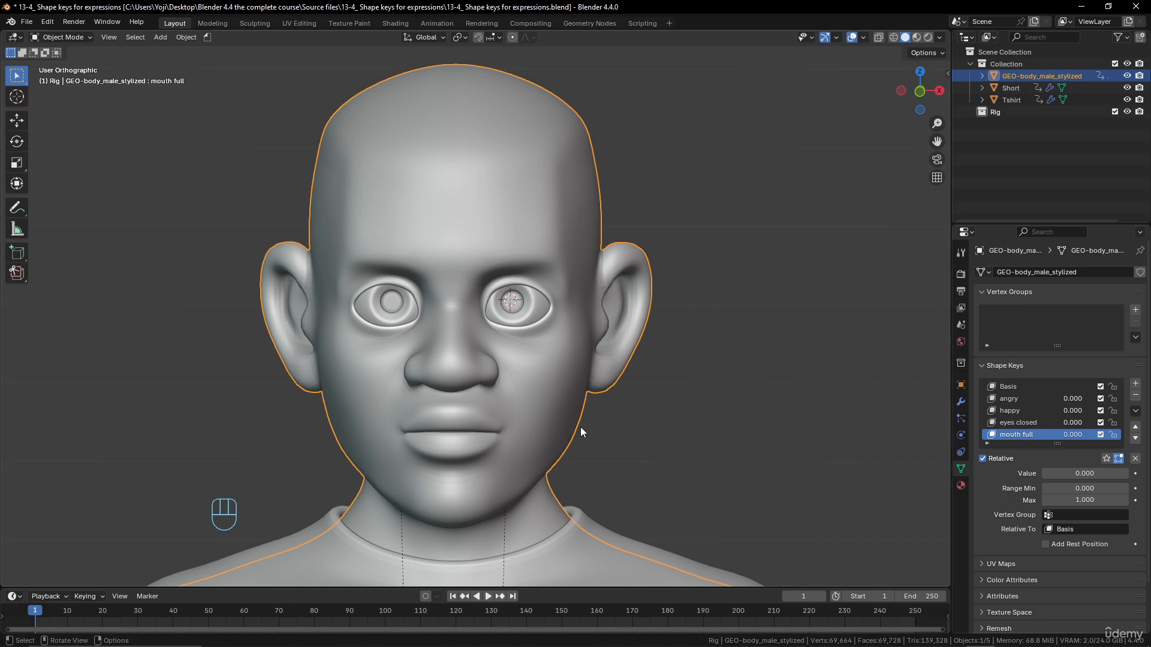
- Switch to Sculpt Mode and set the mouth full shape key value to 1.000
left_click(71, 36)
left_click(67, 78)
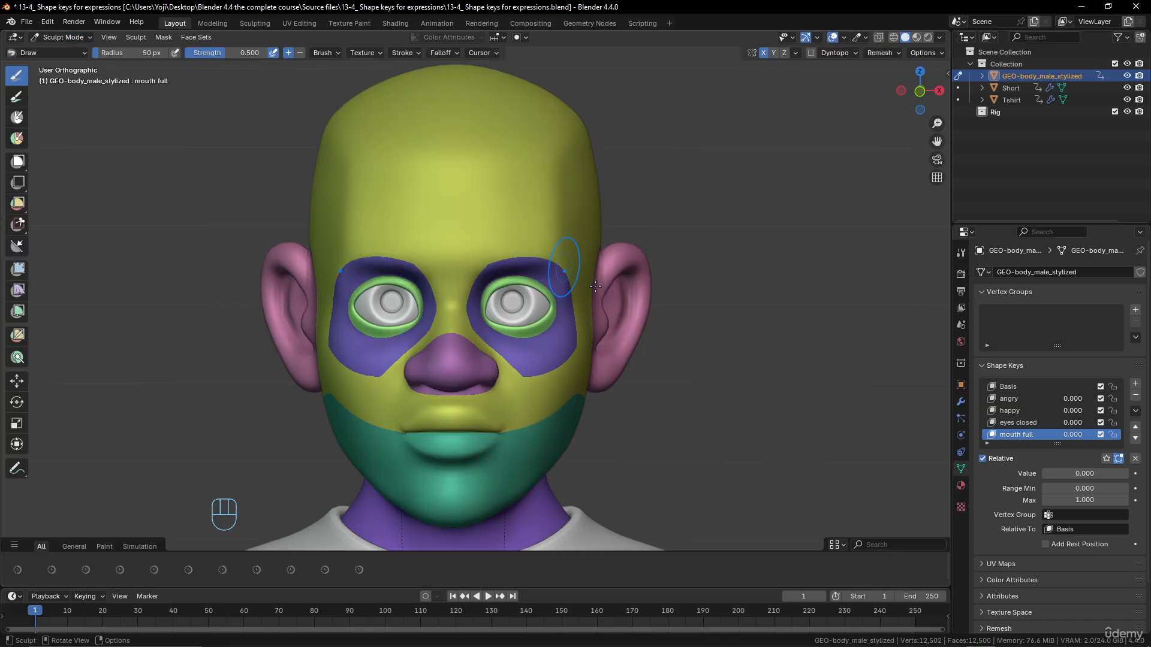
left_click_drag(1078, 435, 1127, 436)
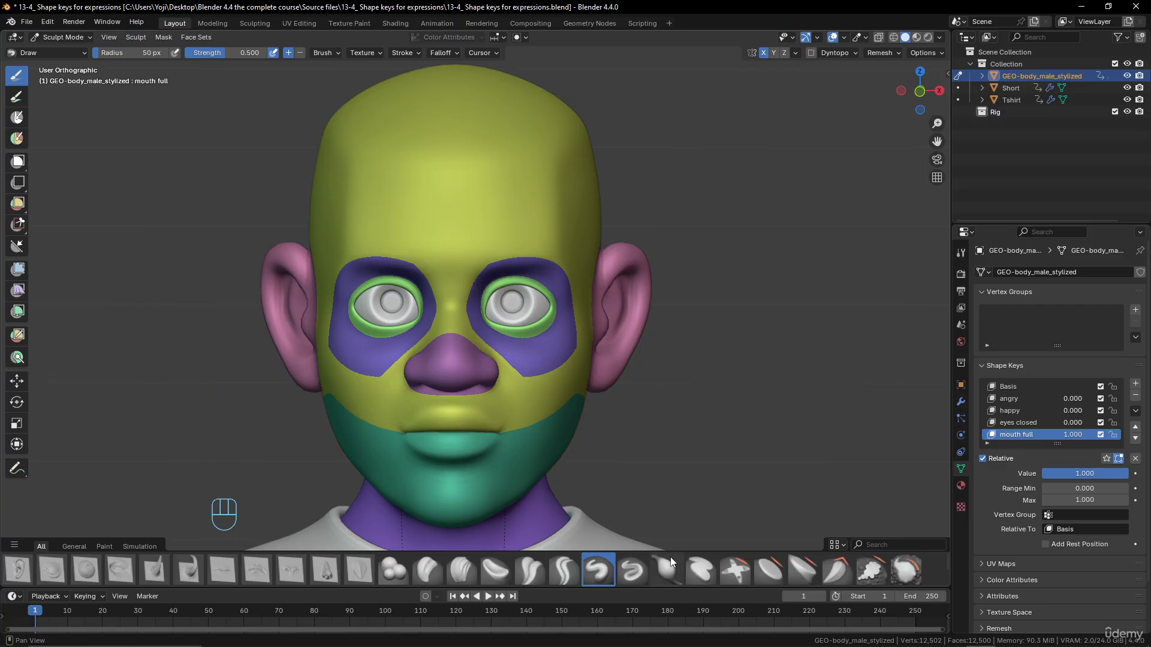
- Expand the brush shelf, choose the Grab brush and set its radius to about 141 px
left_click_drag(669, 551, 666, 493)
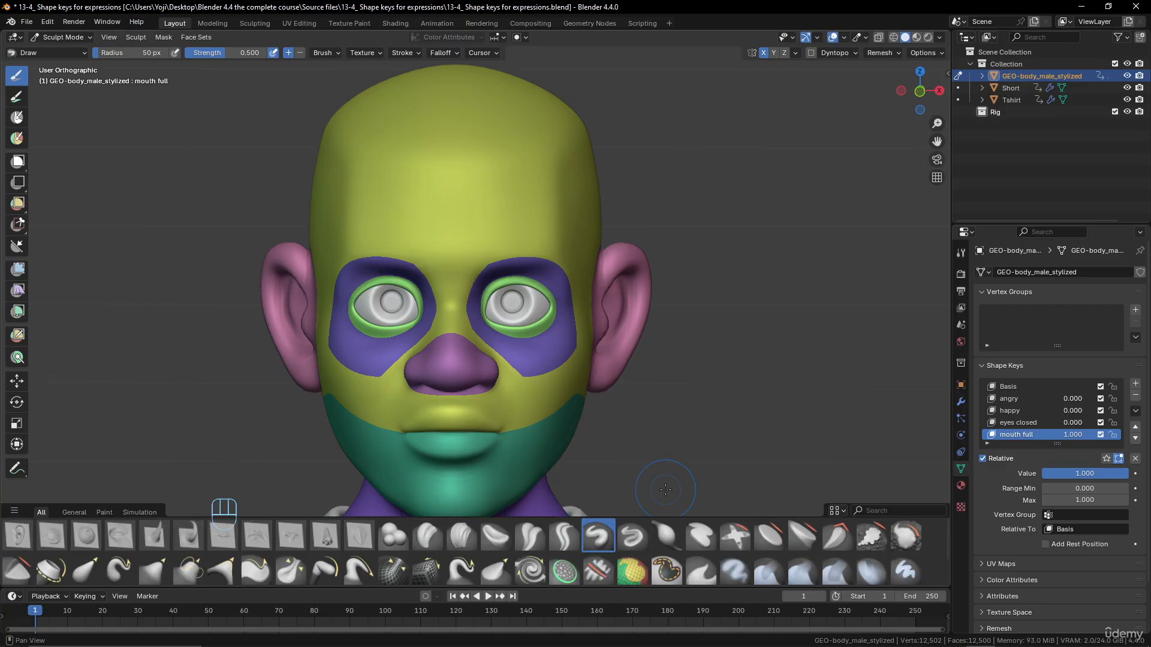
left_click(150, 574)
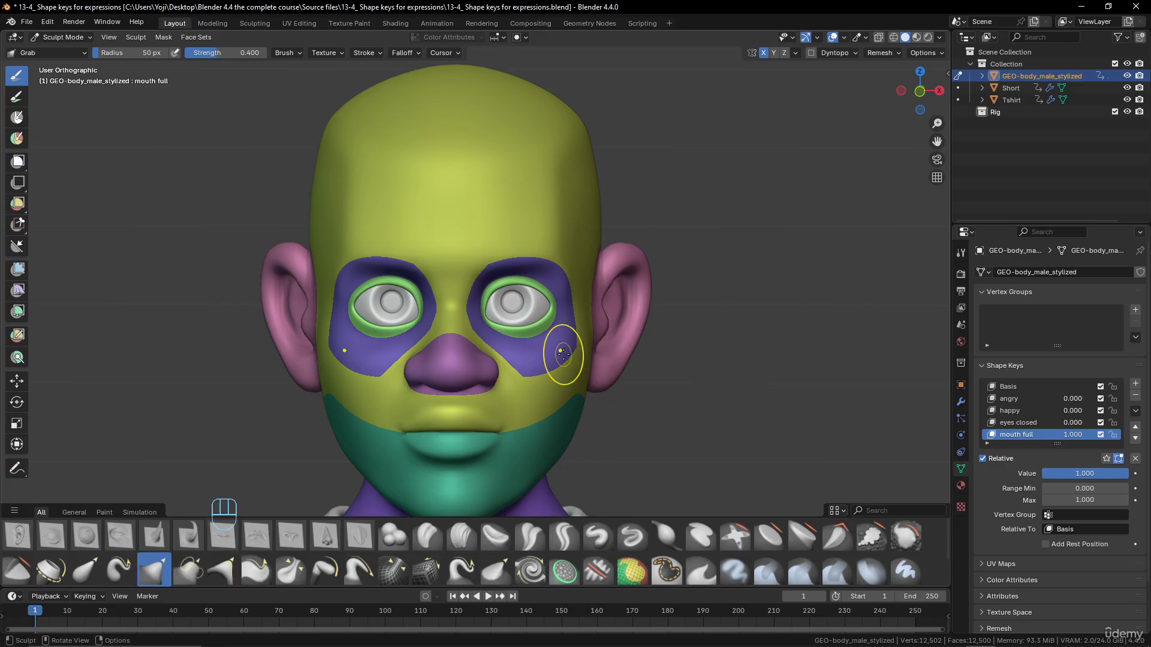
key("f")
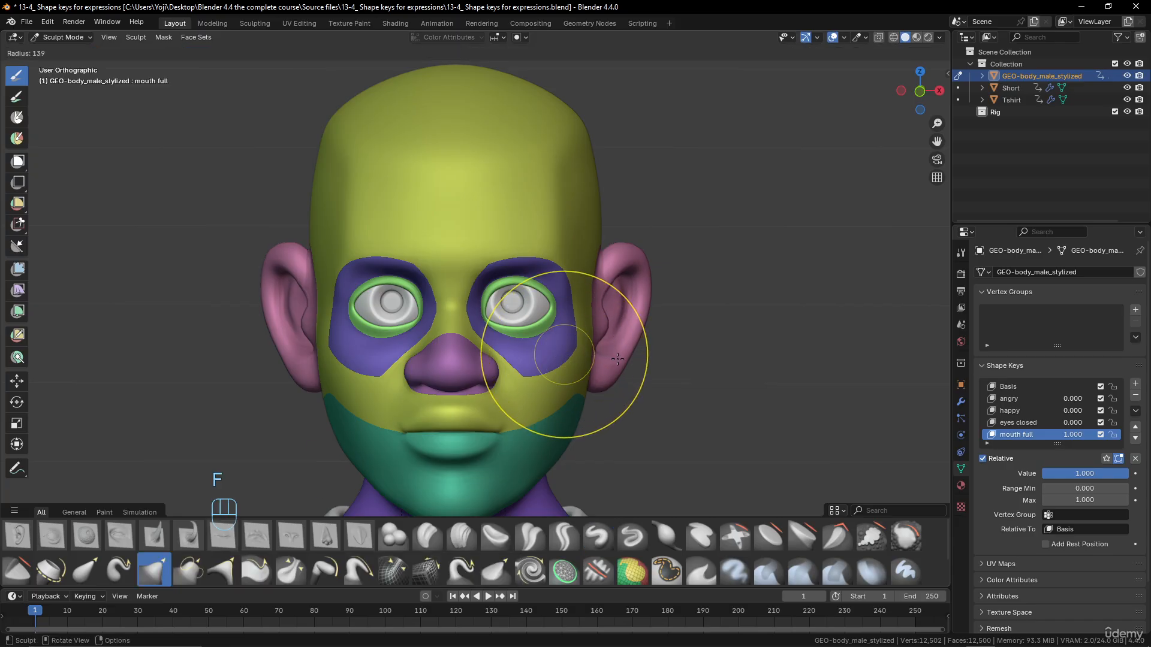
left_click(619, 360)
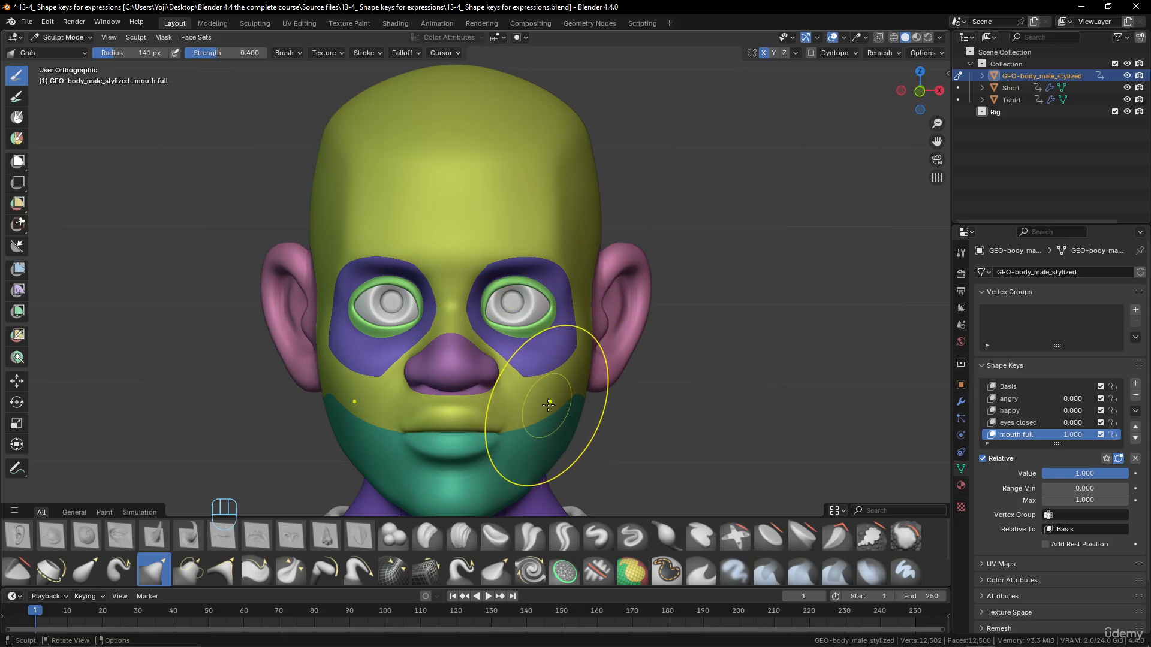
- Pull both cheeks outward with mirrored Grab strokes from the front and side to puff them up for the mouth full key
left_click_drag(557, 406, 577, 413)
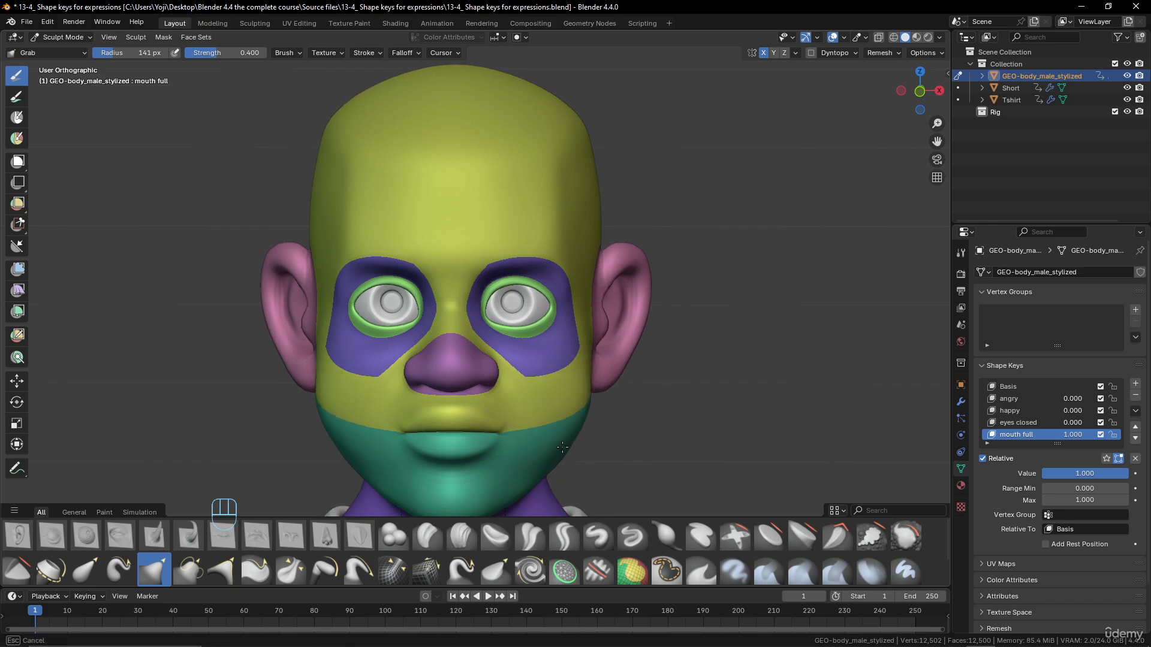
left_click_drag(554, 424, 554, 426)
mouse_move(589, 399)
middle_mouse_down()
mouse_move(537, 380)
mouse_move(481, 398)
middle_mouse_up()
left_click_drag(477, 416, 459, 414)
middle_click_drag(459, 414, 582, 412)
left_click_drag(583, 411, 541, 430)
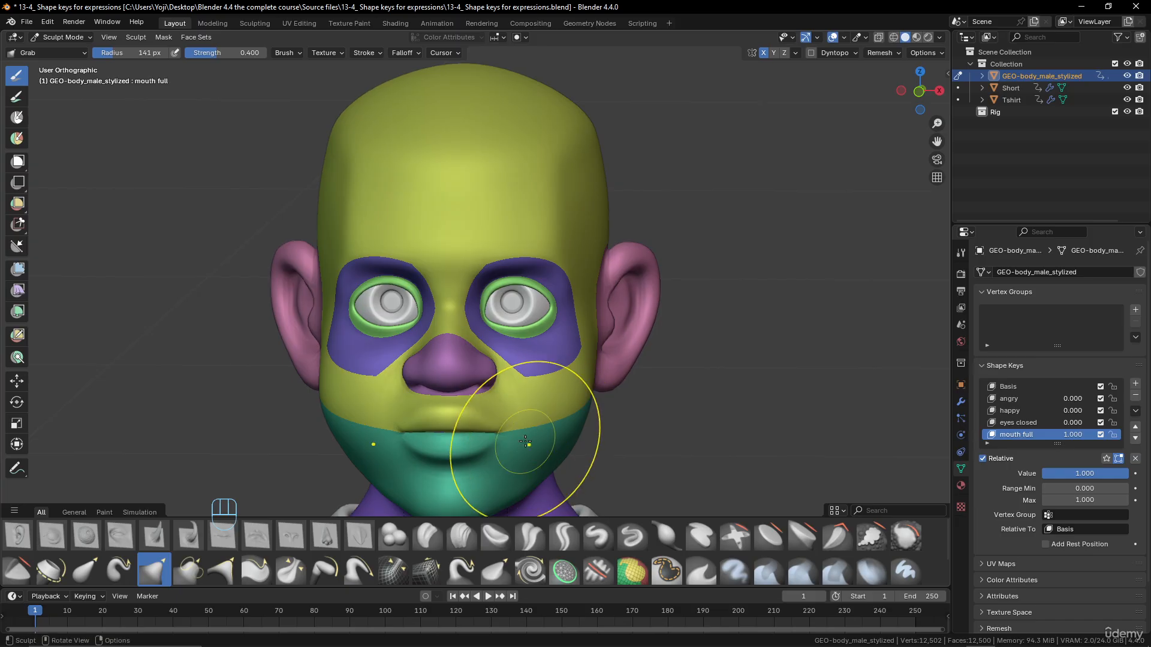
- Refine the mouth corners and lips of the mouth full shape key with small mirrored Grab strokes
scroll(527, 443, "up", 2)
middle_click_drag(532, 419, 561, 304, "shift")
left_click_drag(513, 413, 514, 398)
mouse_move(519, 344)
left_mouse_down()
mouse_move(518, 360)
mouse_move(540, 377)
mouse_move(527, 371)
left_mouse_up()
scroll(588, 321, "down", 4)
mouse_move(552, 329)
middle_mouse_down()
mouse_move(649, 331)
mouse_move(549, 334)
middle_mouse_up()
scroll(552, 351, "up", 3)
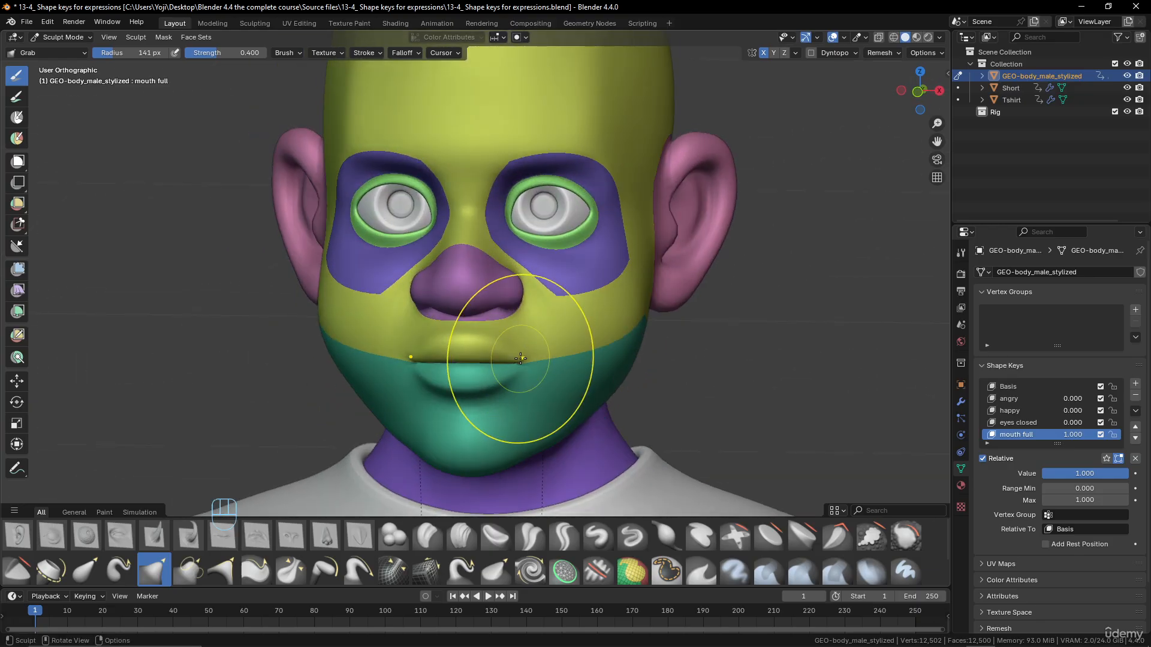
left_click_drag(522, 359, 516, 355)
scroll(542, 314, "down", 2)
mouse_move(517, 295)
middle_mouse_down()
mouse_move(602, 292)
mouse_move(514, 291)
mouse_move(472, 306)
mouse_move(542, 306)
middle_mouse_up()
scroll(533, 308, "up", 1)
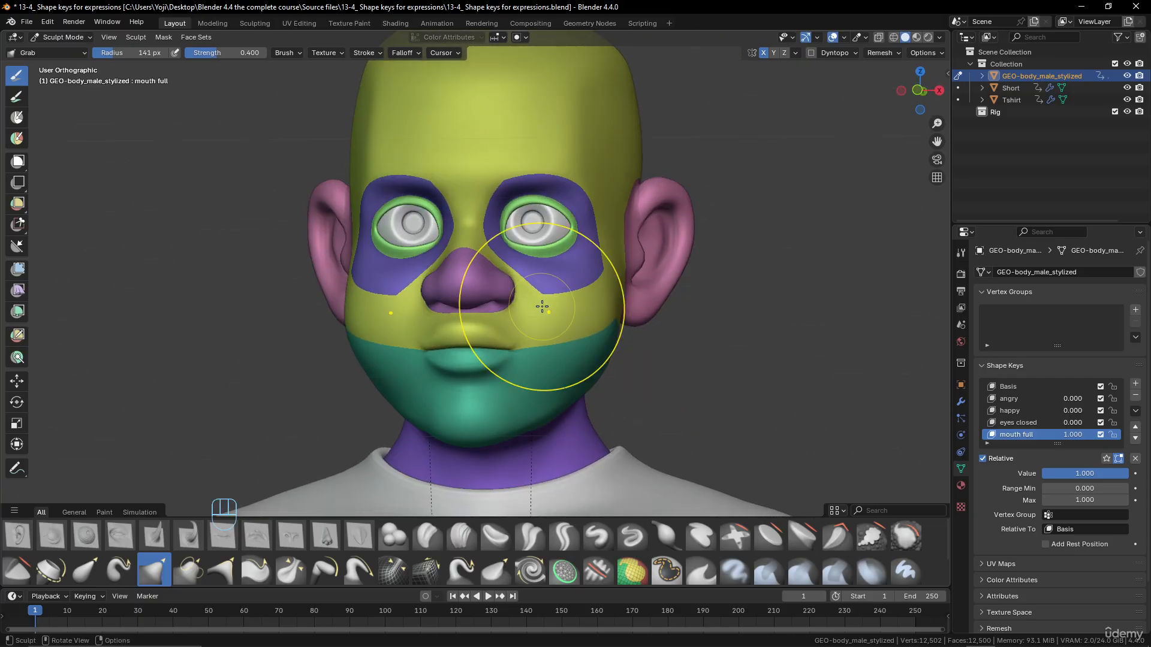
- Return to Object Mode and set the angry value to 1.000 to combine it with mouth full
left_click(63, 37)
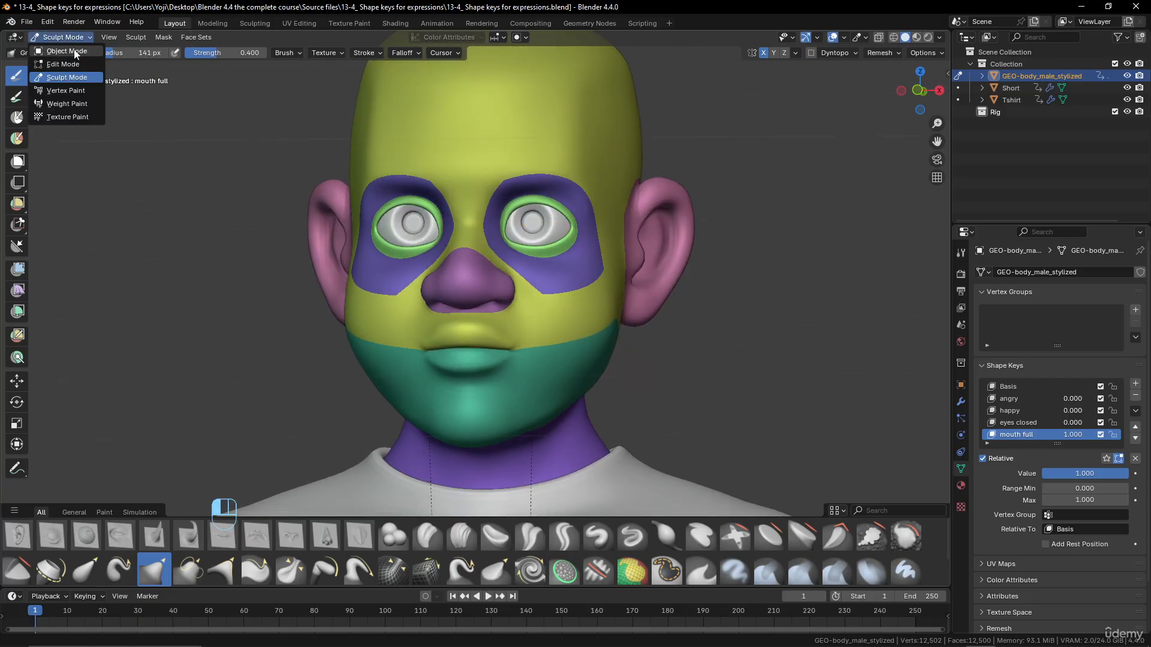
left_click(76, 54)
middle_click_drag(458, 339, 508, 340)
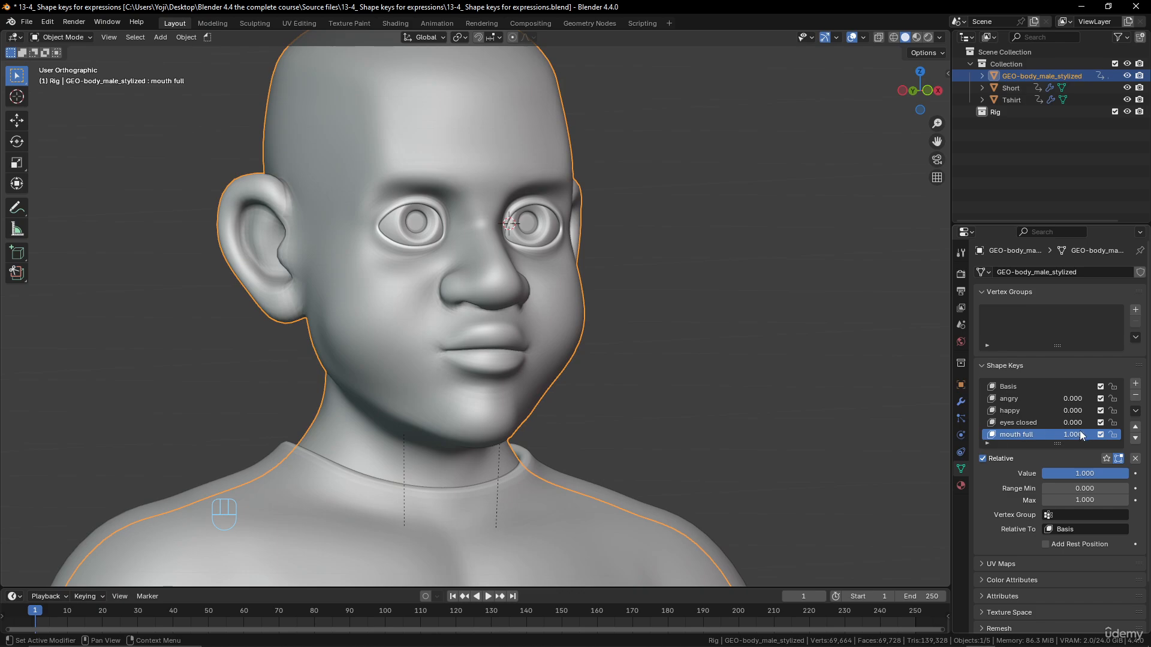
left_click_drag(1082, 436, 1079, 397)
middle_click_drag(690, 336, 719, 354)
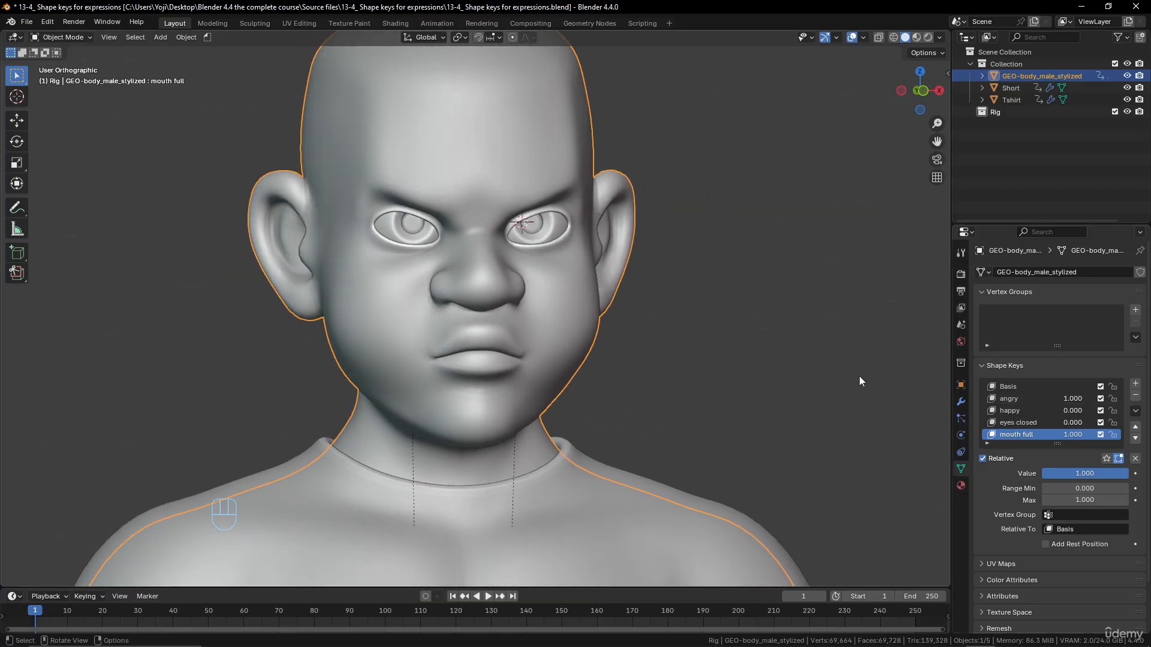
- Reset the angry and mouth full shape key values to 0.000
left_click_drag(1056, 399, 1021, 399)
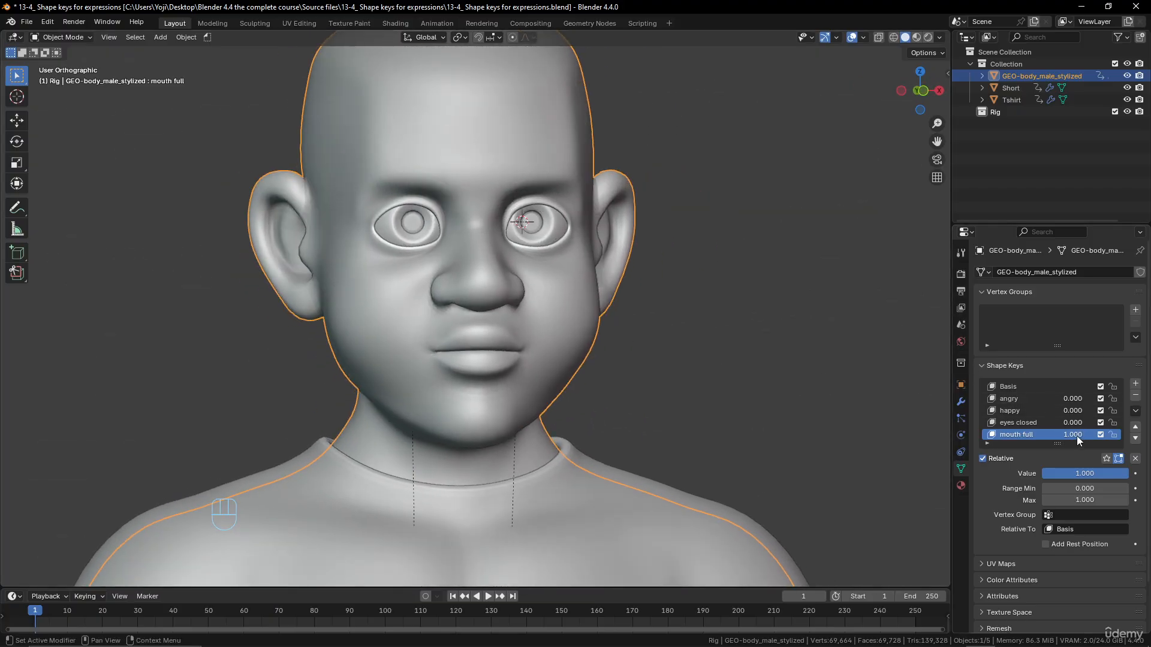
left_click_drag(1074, 434, 1036, 435)
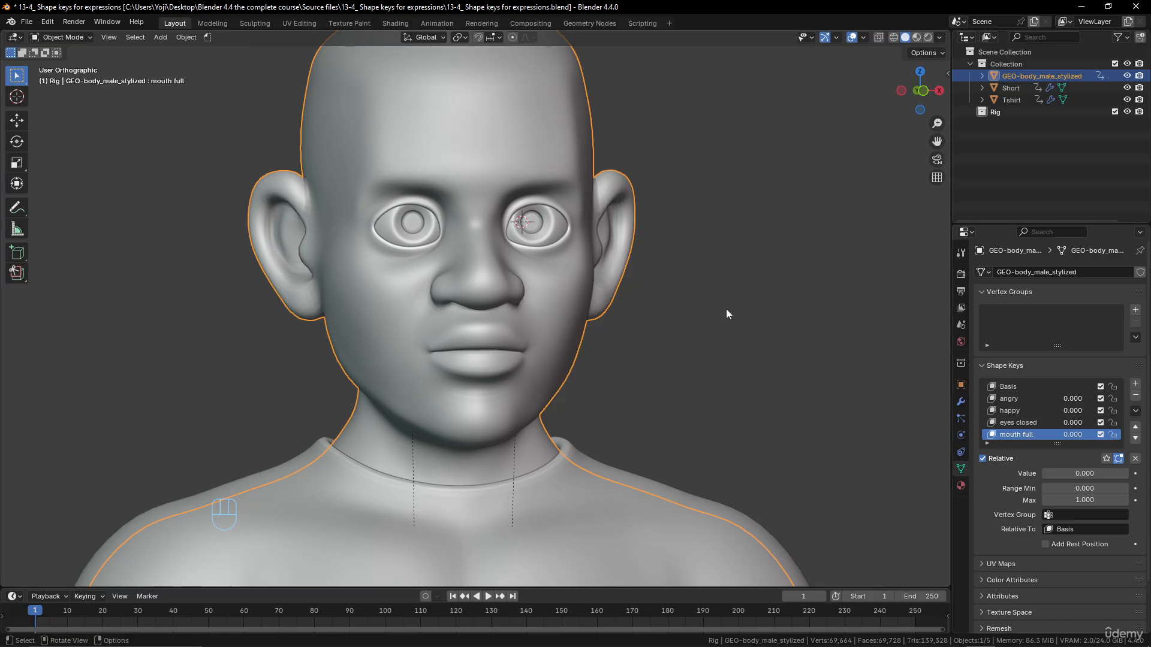
middle_click_drag(726, 310, 481, 206)
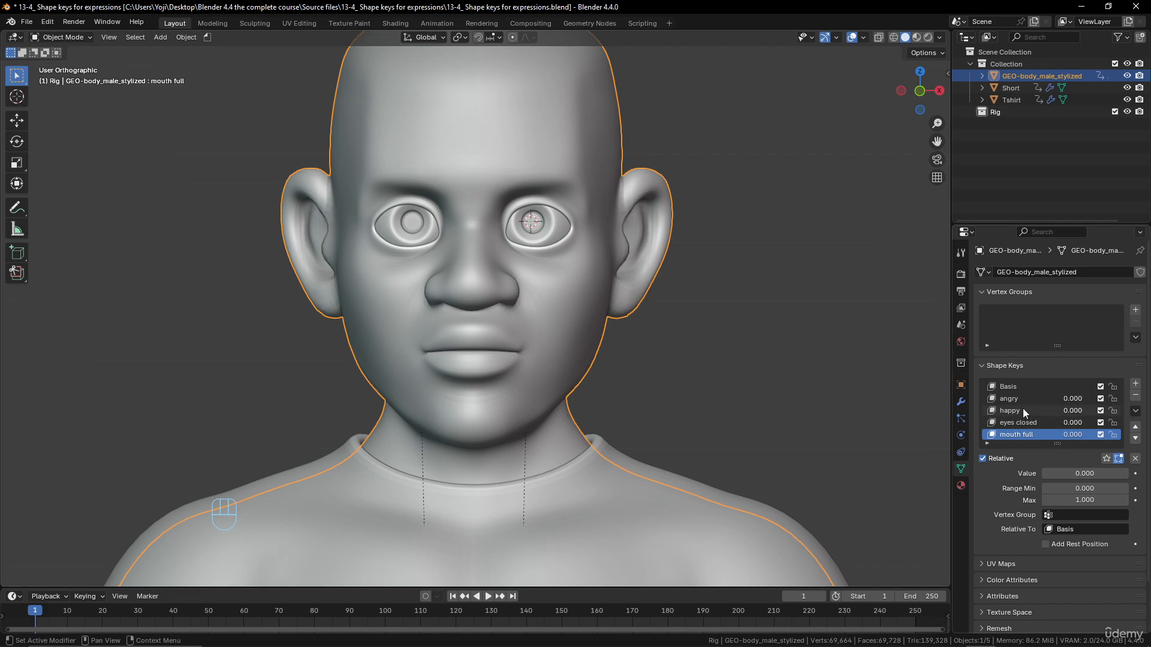
- Try blending angry at 0.903 with happy at 0.736, and reset both shape key values to 0.000
left_click_drag(1076, 406, 1139, 405)
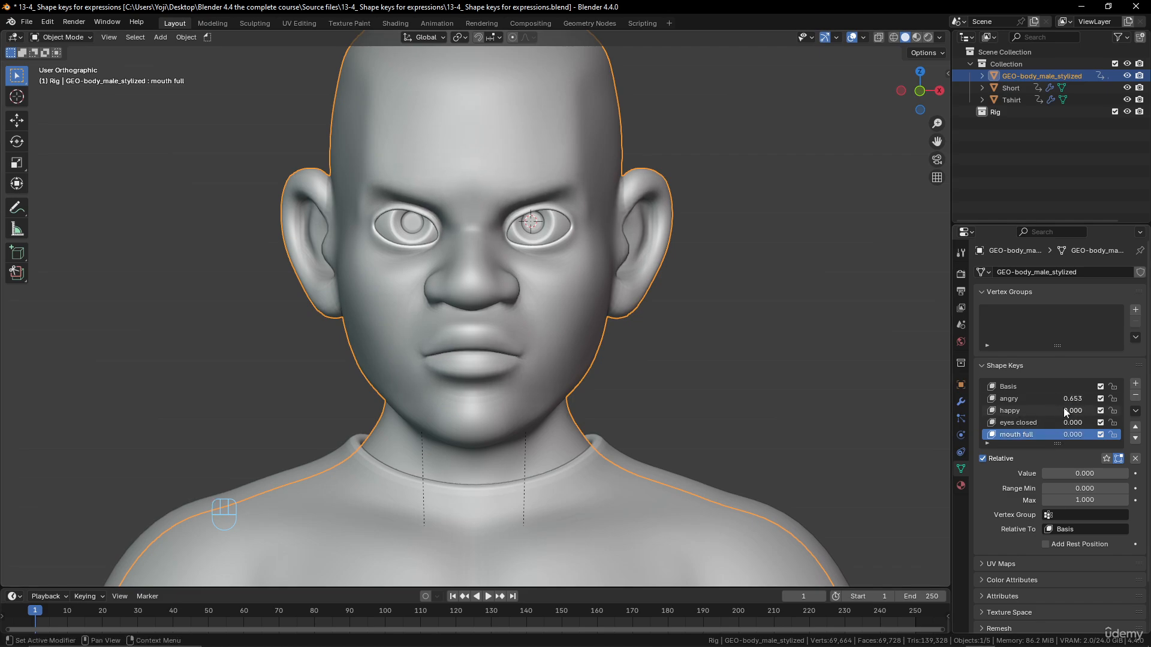
left_click_drag(1064, 411, 1092, 398)
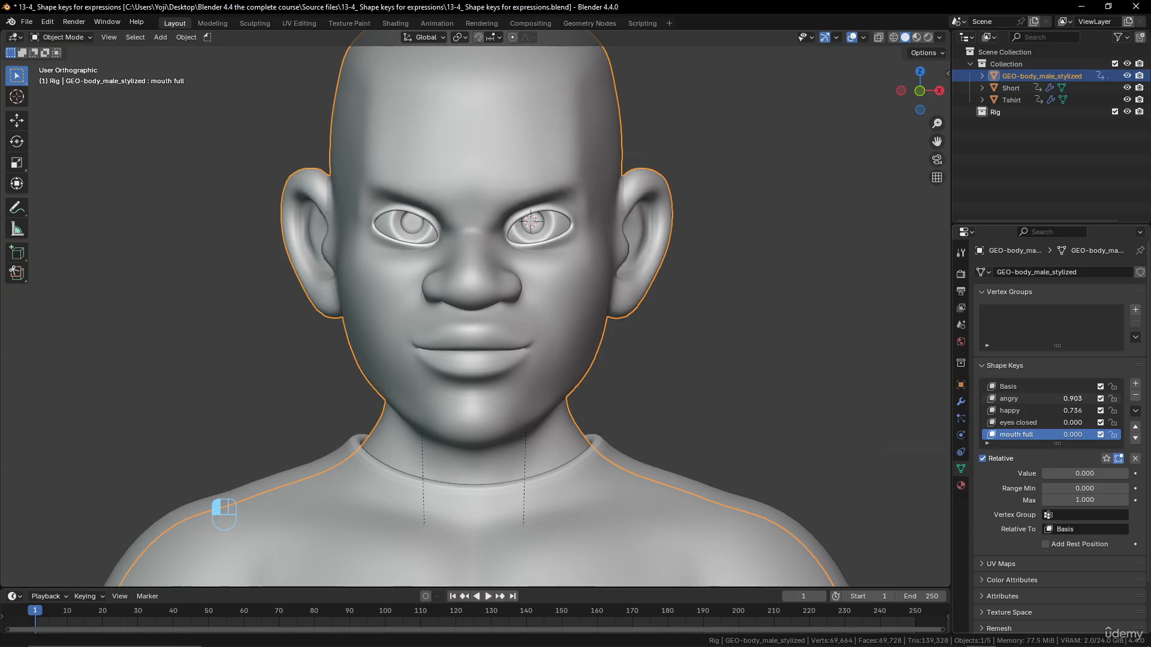
mouse_move(599, 331)
middle_mouse_down()
mouse_move(477, 333)
mouse_move(608, 331)
middle_mouse_up()
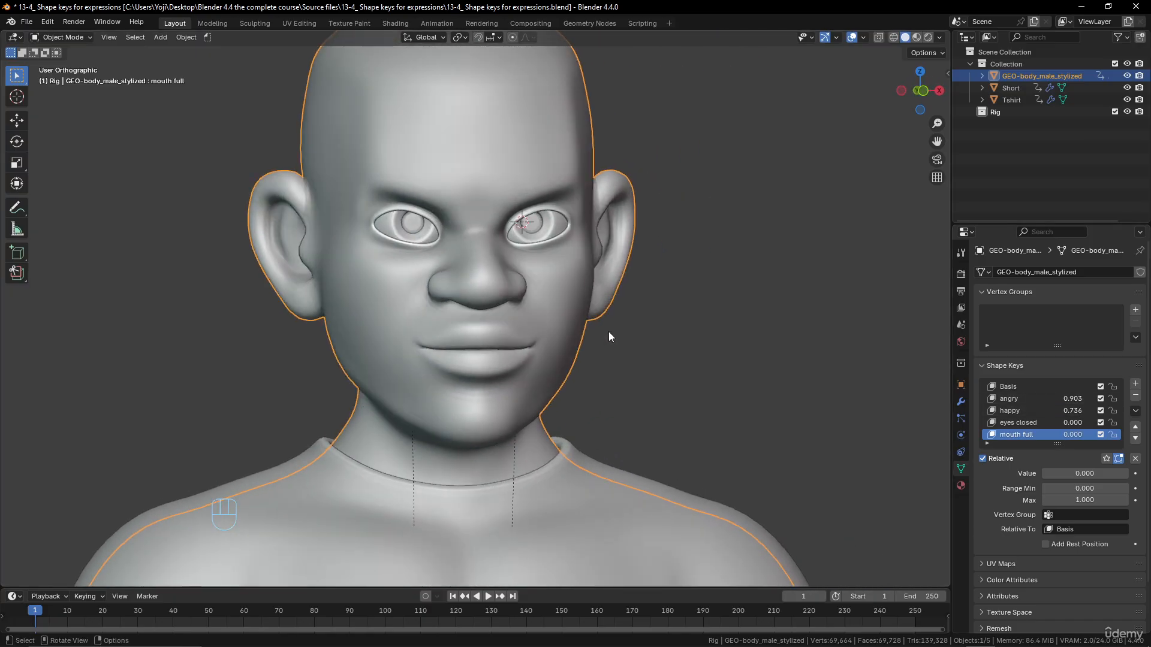
key("BackSpace")
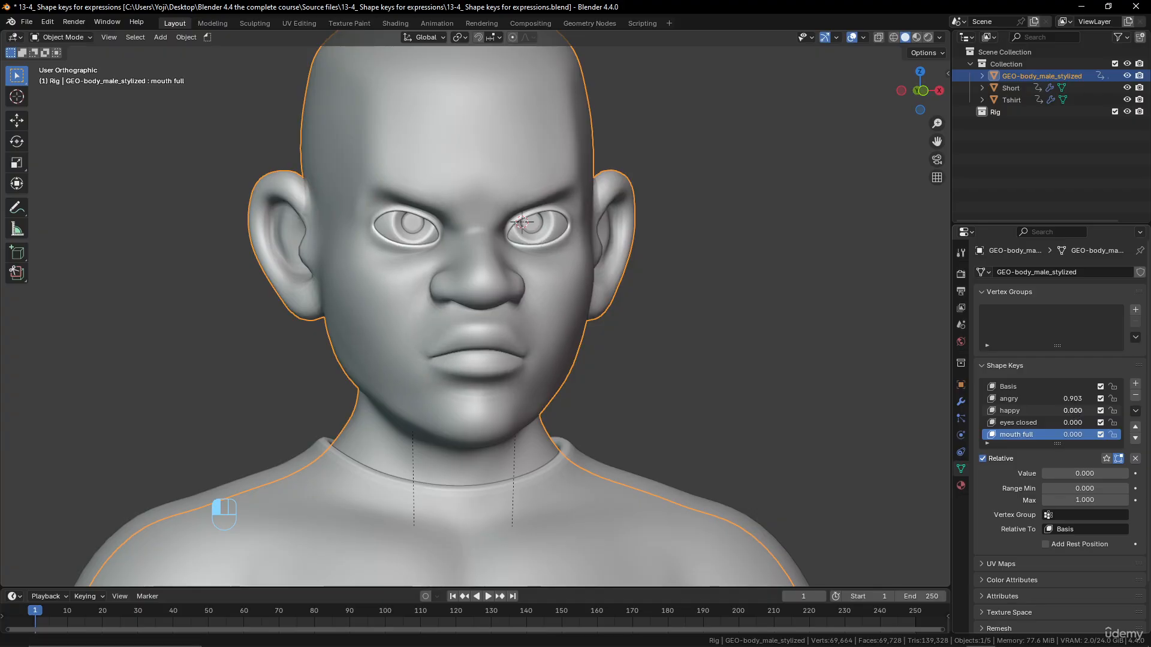
key("BackSpace")
scroll(543, 344, "down", 3)
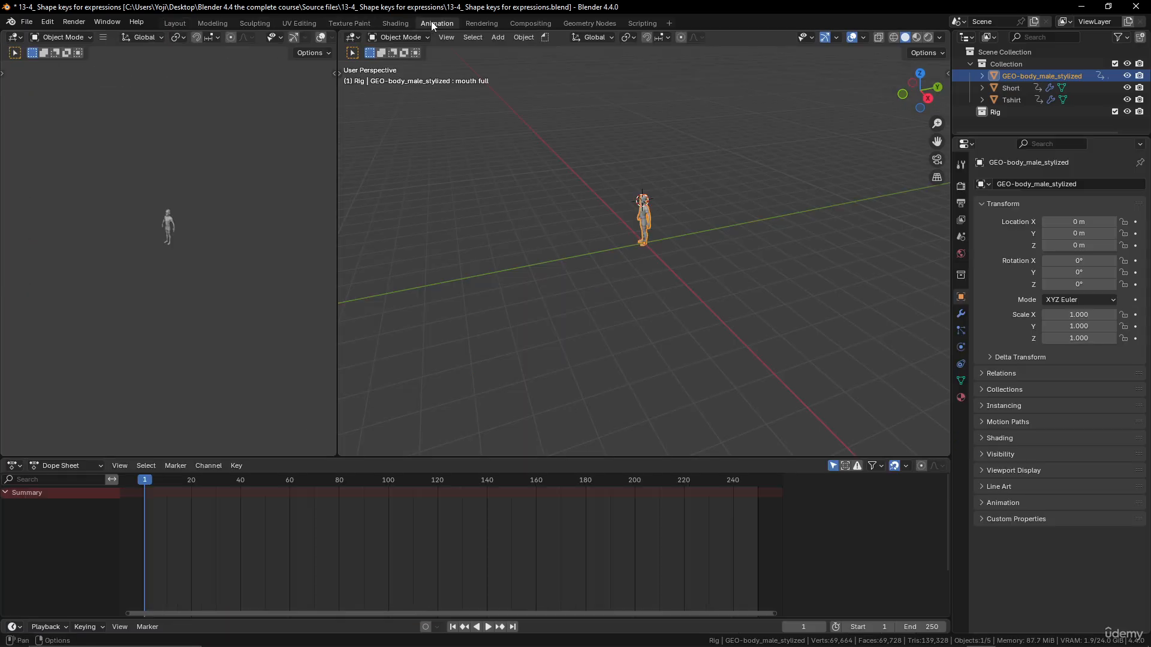
- Switch to the Animation workspace and change the slightly enlarged Dope Sheet to the Shape Key Editor mode
left_click(431, 23)
left_click_drag(430, 455, 373, 450)
left_click(93, 454)
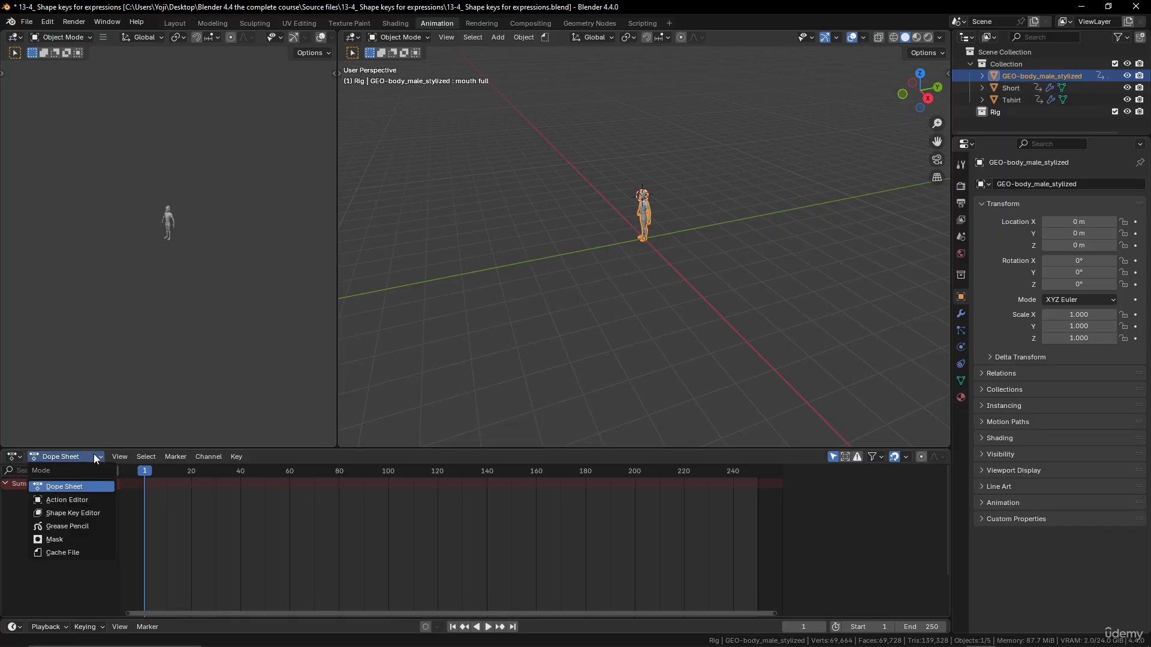
left_click(81, 514)
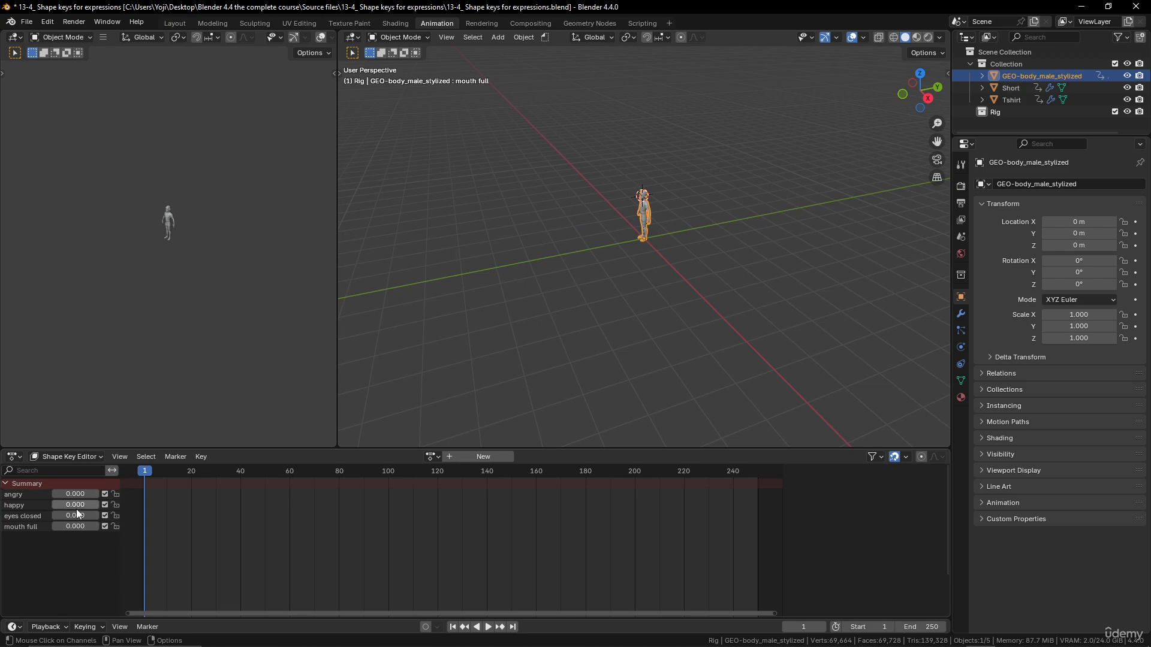
- Frame the character's face and keyframe the happy shape key at 0.875 on frame 1
scroll(617, 211, "up", 6)
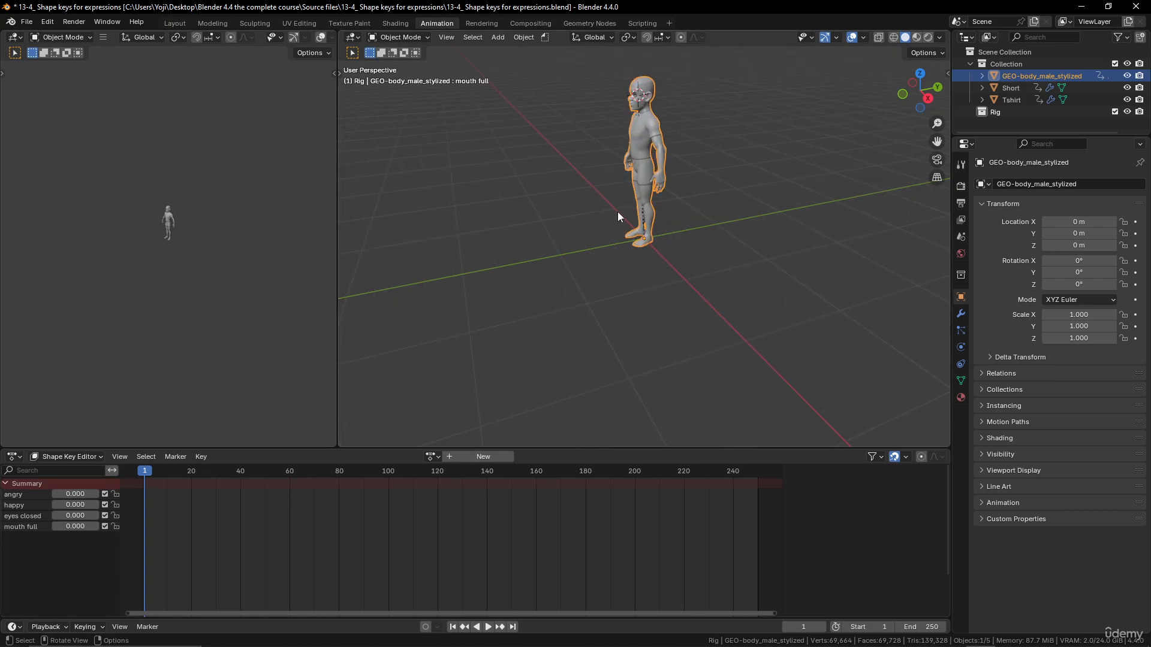
middle_click_drag(627, 201, 624, 283, "shift")
scroll(588, 308, "up", 3)
scroll(697, 292, "up", 4)
scroll(641, 270, "up", 5)
scroll(636, 283, "down", 2)
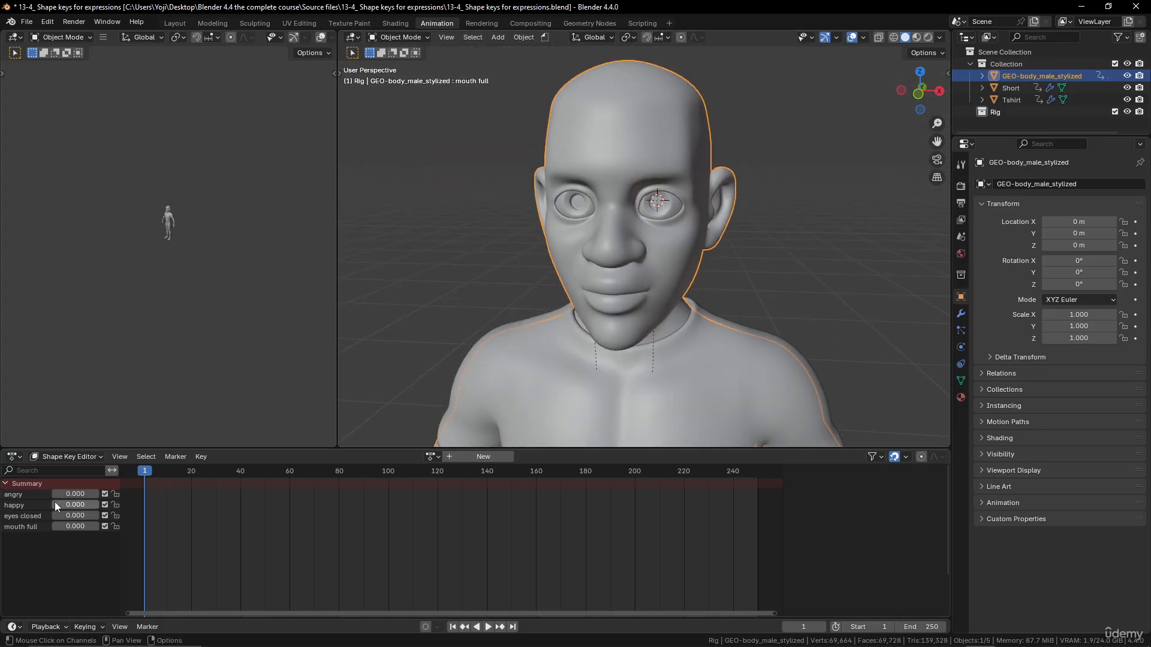
left_click_drag(55, 505, 76, 505)
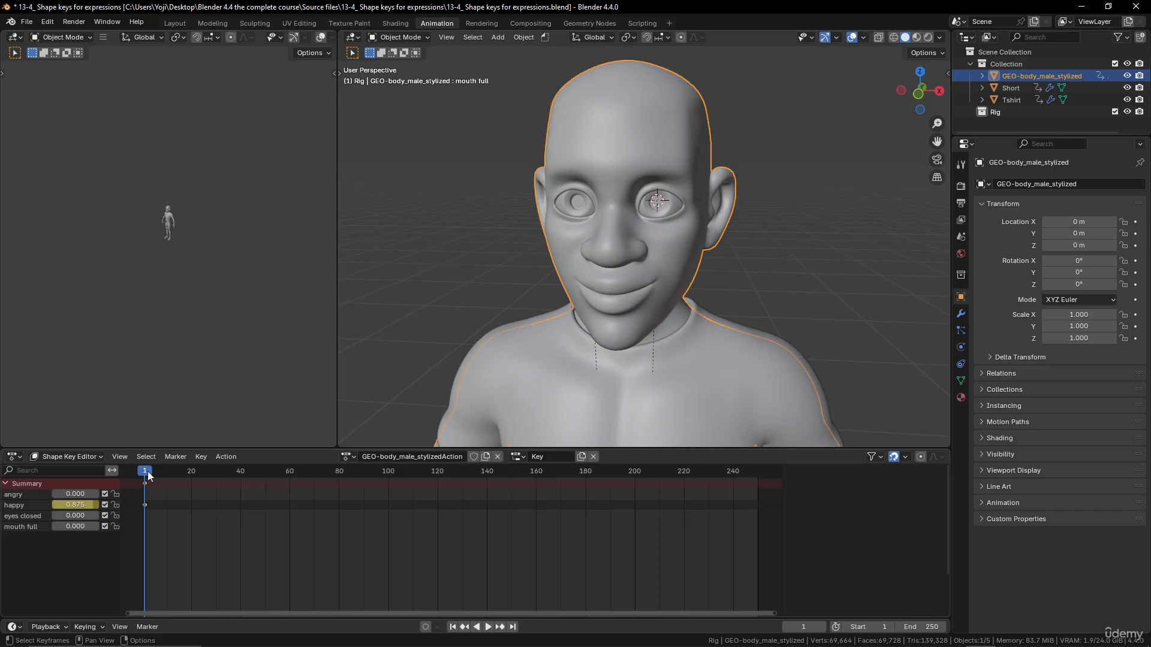
key("n")
- On frame 5, keyframe the happy shape key at 0.000 and the angry shape key at 0.725
mouse_move(148, 475)
left_mouse_down()
mouse_move(188, 474)
mouse_move(156, 476)
left_mouse_up()
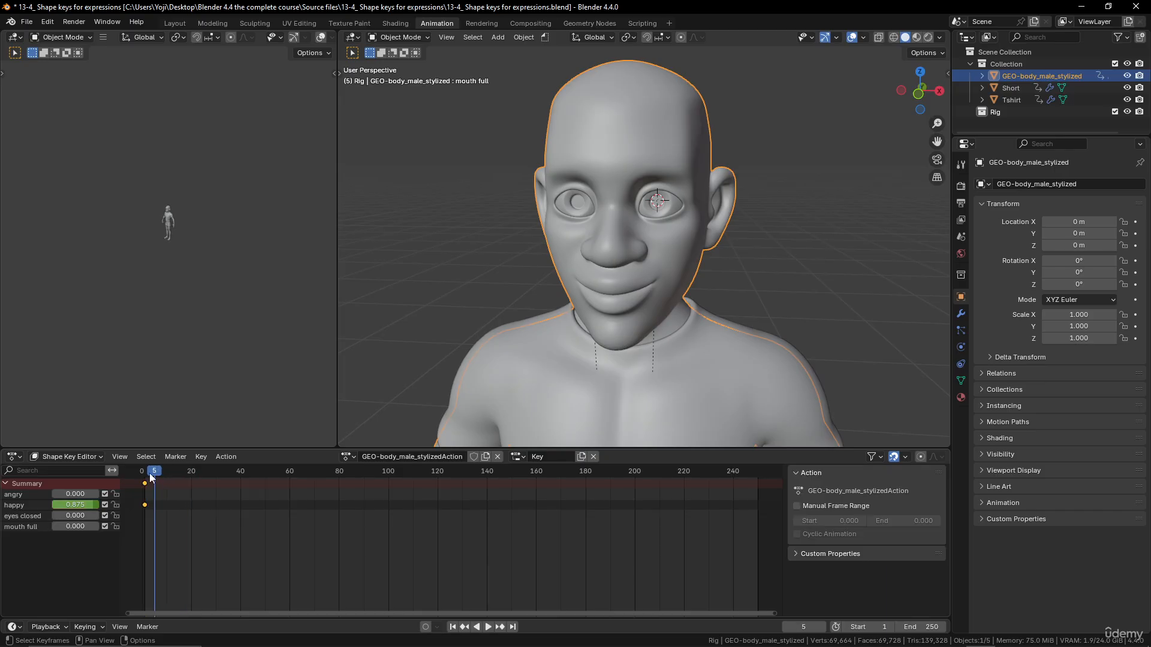
mouse_move(95, 506)
left_mouse_down()
mouse_move(56, 505)
mouse_move(93, 495)
left_mouse_up()
left_click(163, 474)
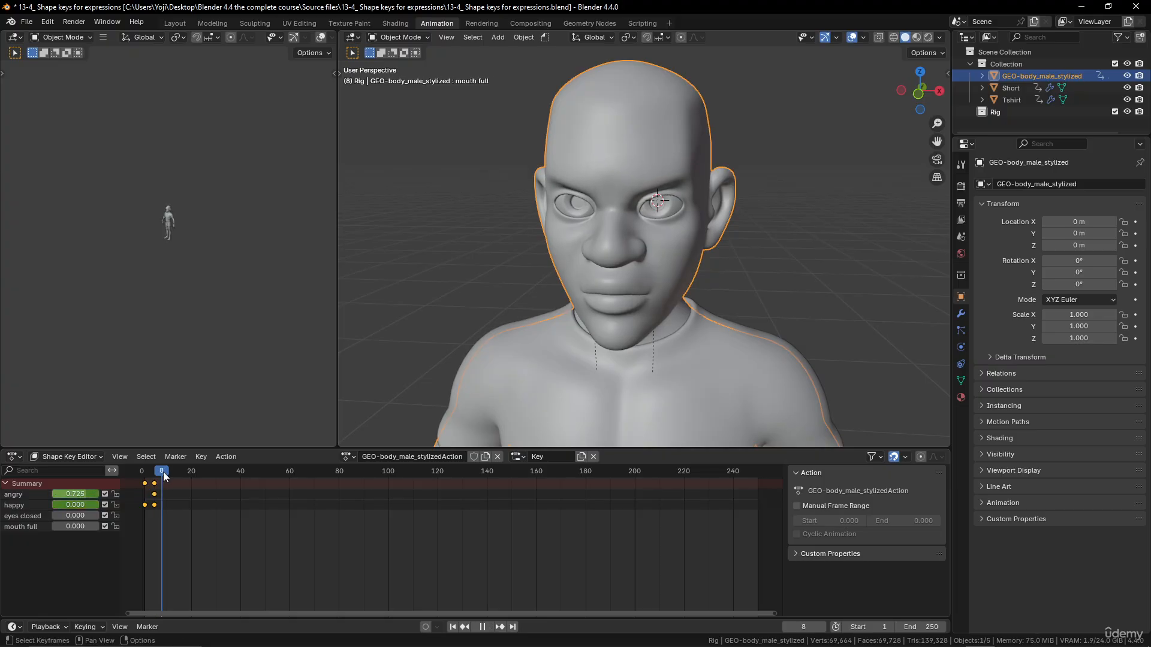
- Keyframe the eyes closed shape key on frames 18, 20 and 22, with 0.000 on frames 18 and 22
left_click_drag(164, 475, 191, 473)
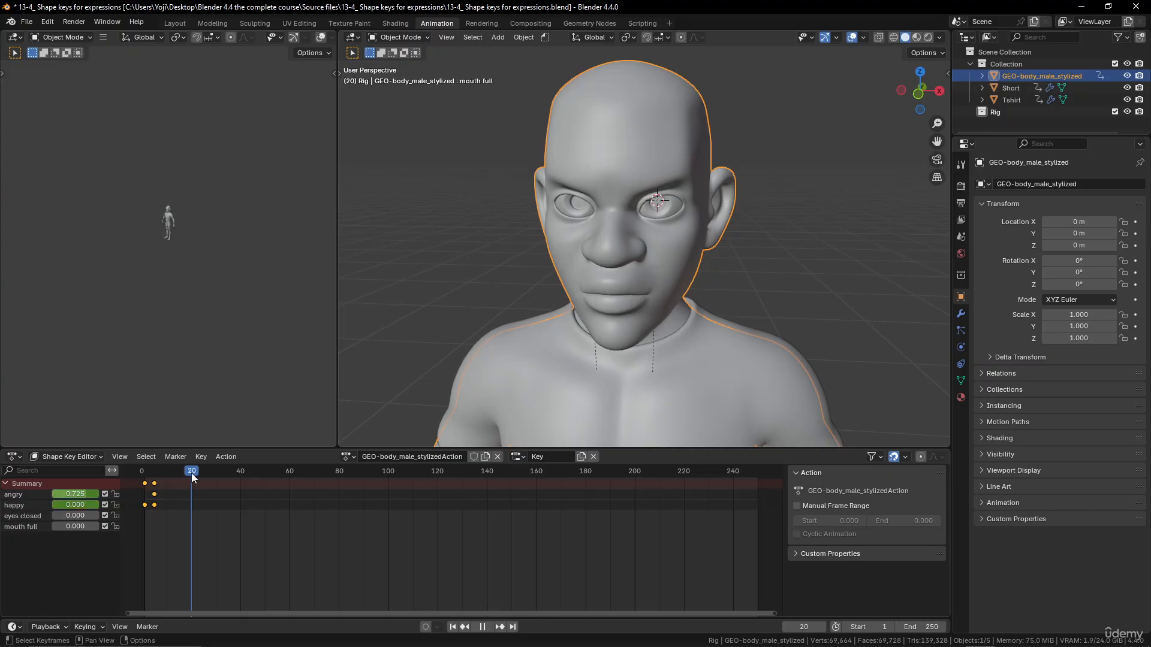
mouse_move(69, 515)
left_mouse_down()
mouse_move(114, 516)
mouse_move(69, 516)
left_mouse_up()
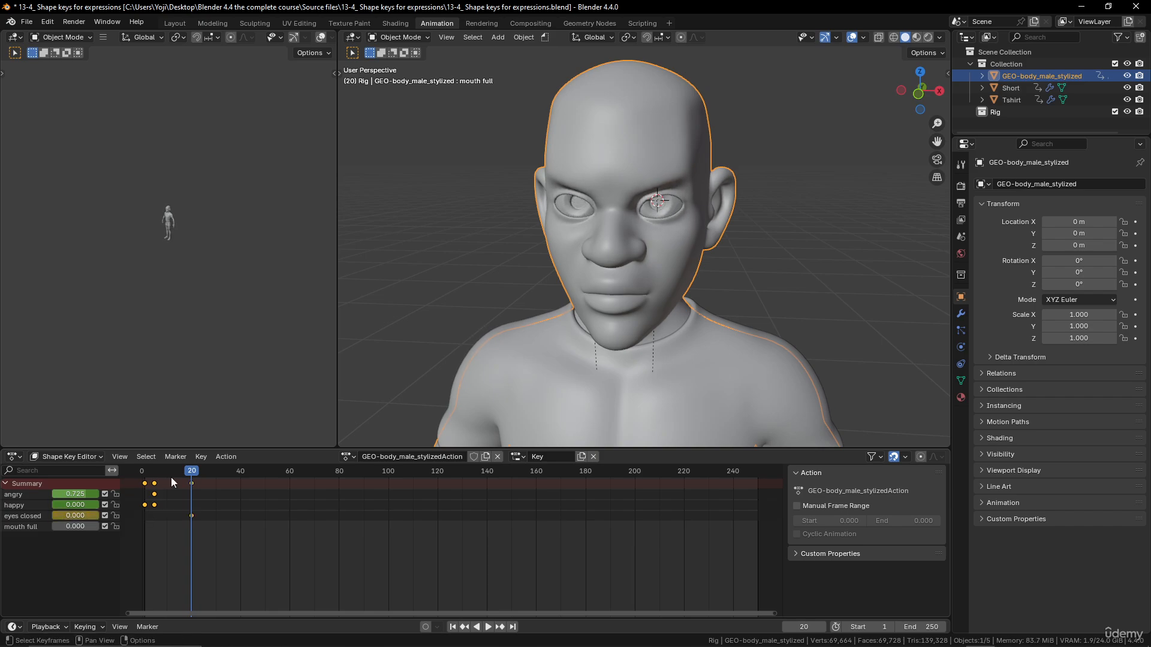
left_click_drag(188, 473, 185, 474)
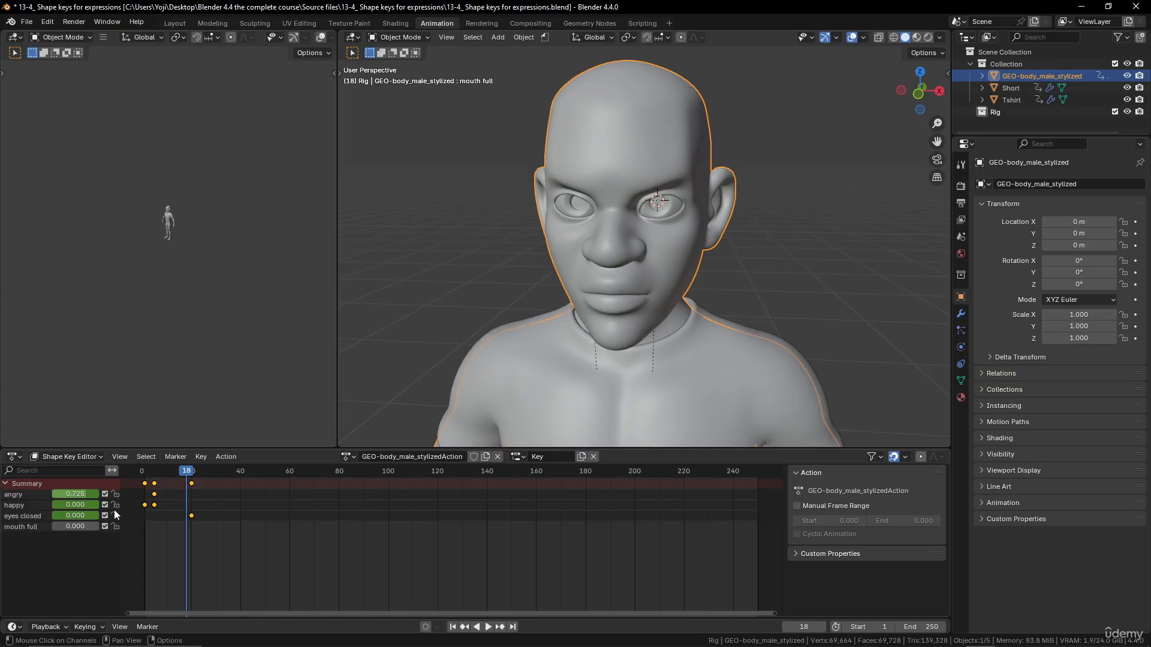
key("i")
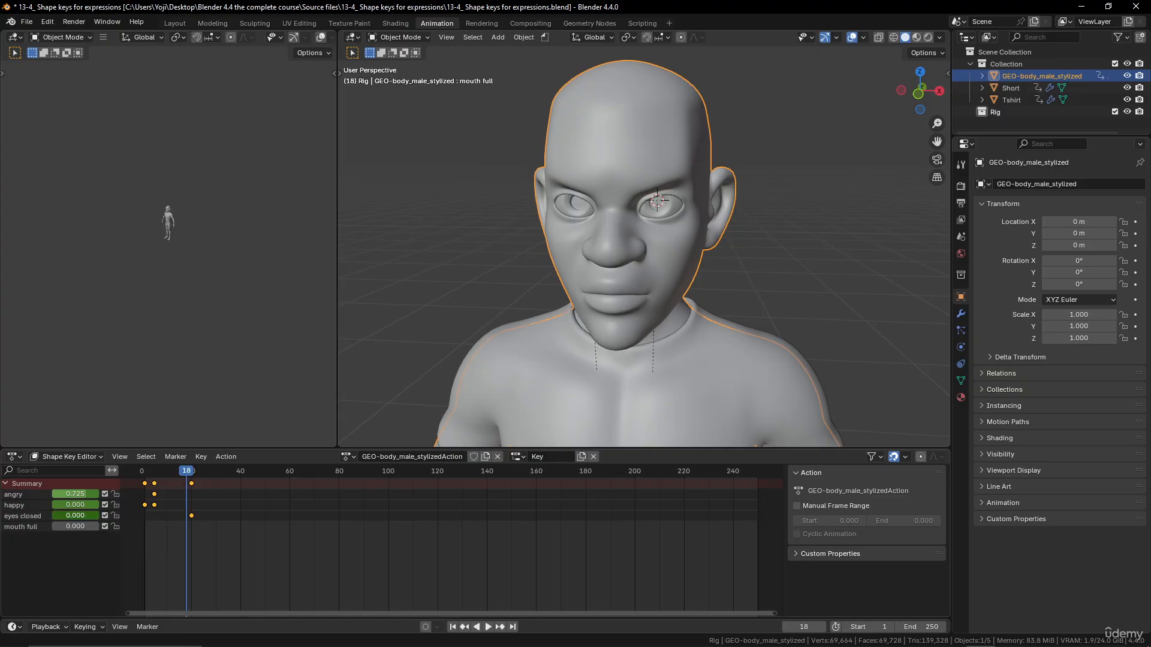
key("Right")
key("Right")
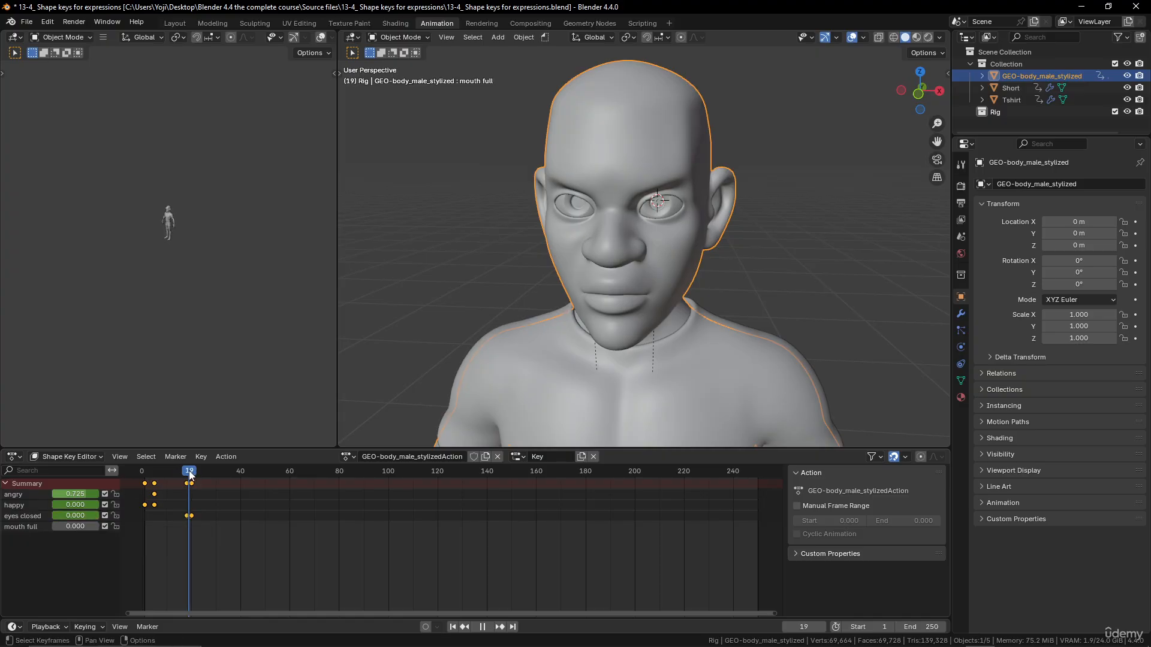
left_click_drag(67, 516, 29, 516)
left_click(195, 471)
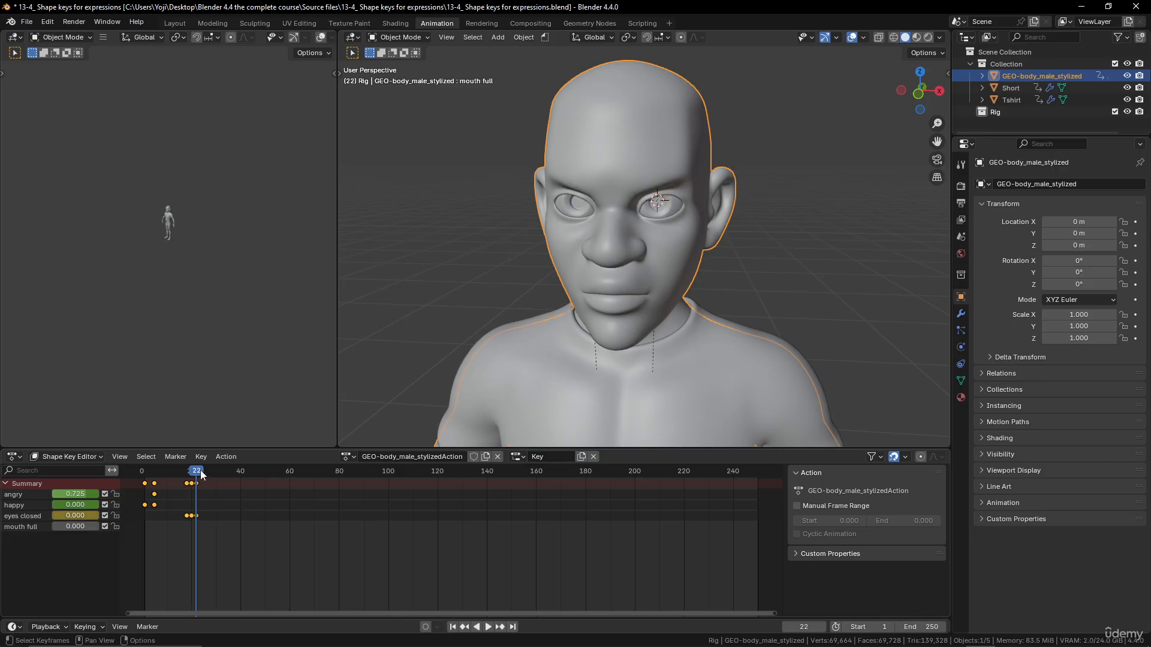
- Go back to frame 5 and keyframe the mouth full shape key at 0.525
left_click_drag(202, 475, 155, 478)
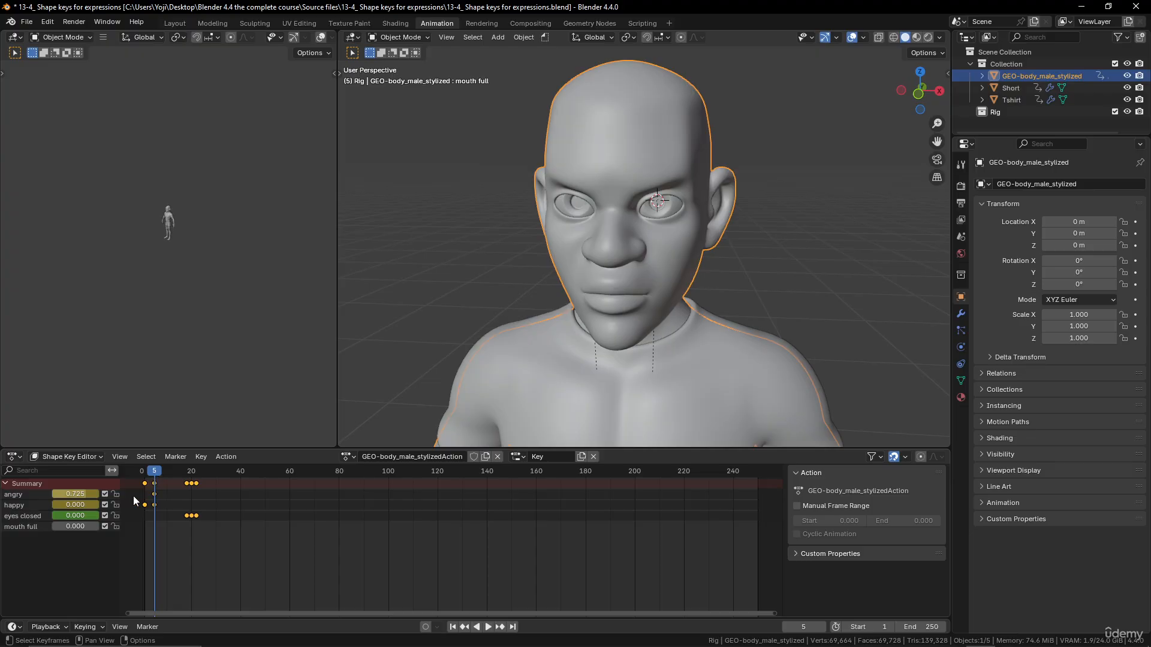
left_click_drag(75, 526, 93, 526)
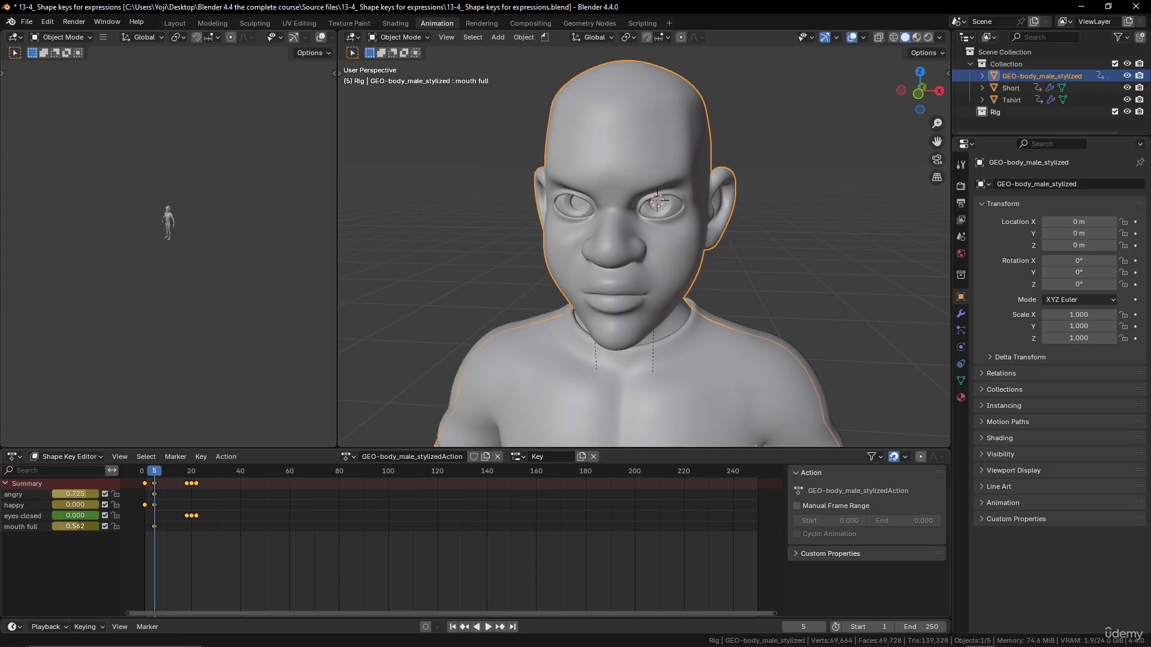
- On frame 32, keyframe mouth full at 0.000, happy at 0.663 and angry at 0.062, and scrub through the animation
left_click_drag(155, 472, 221, 480)
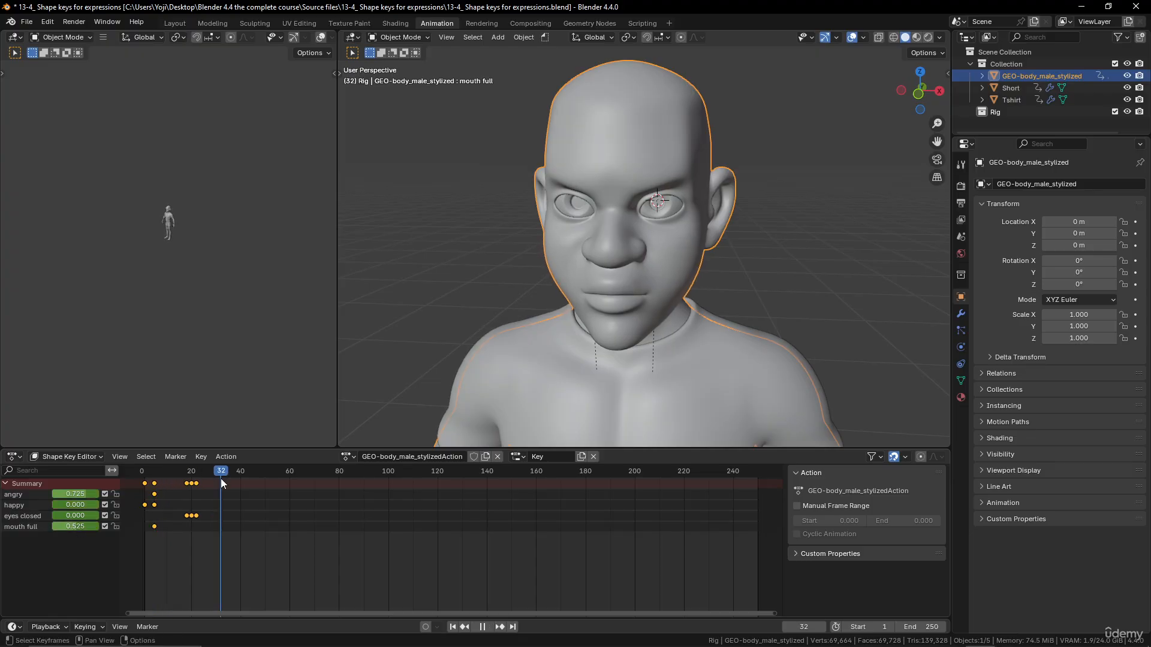
mouse_move(87, 528)
left_mouse_down()
mouse_move(59, 527)
mouse_move(58, 497)
mouse_move(46, 496)
mouse_move(96, 507)
left_mouse_up()
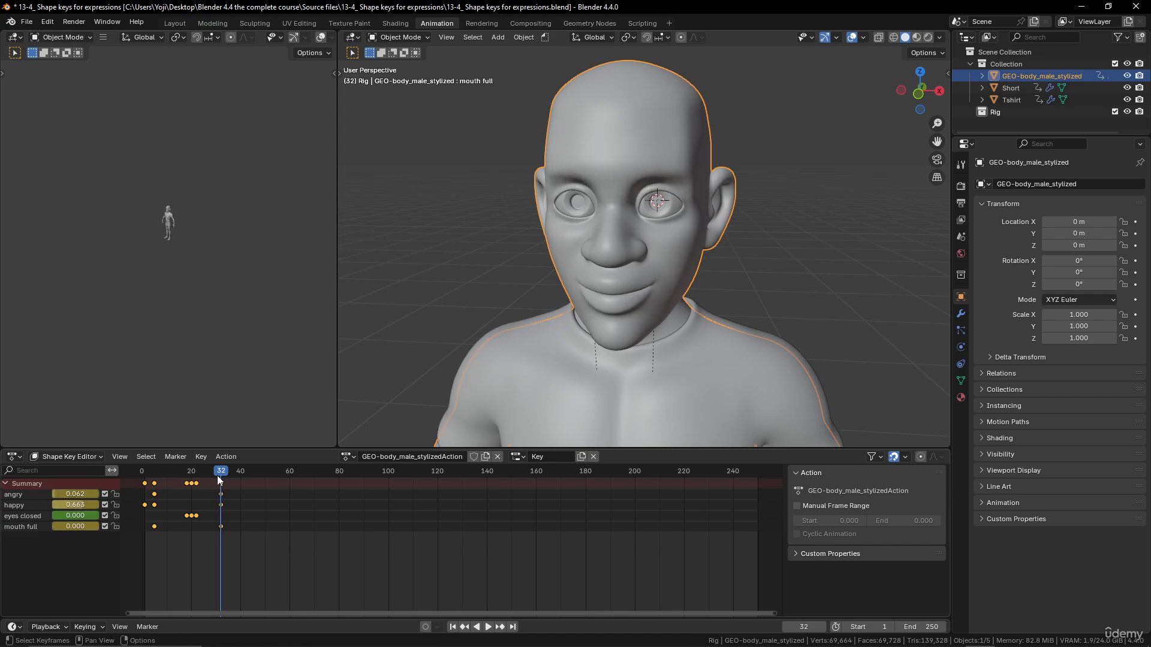
mouse_move(220, 479)
left_mouse_down()
mouse_move(139, 482)
mouse_move(221, 492)
left_mouse_up()
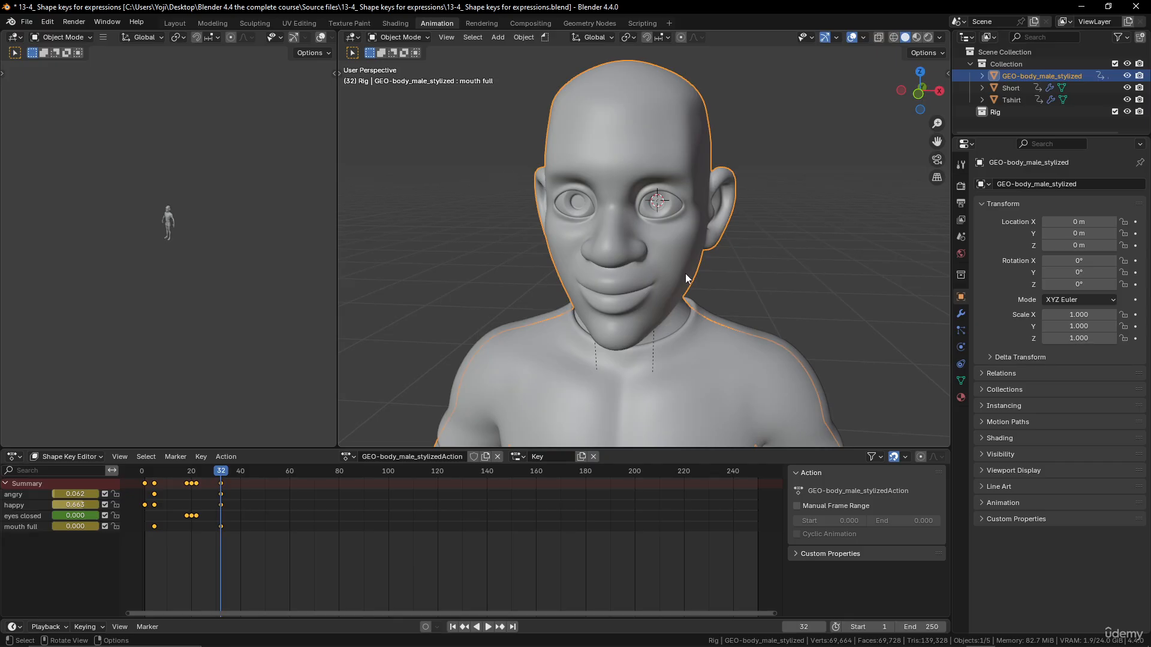
scroll(691, 272, "down", 6)
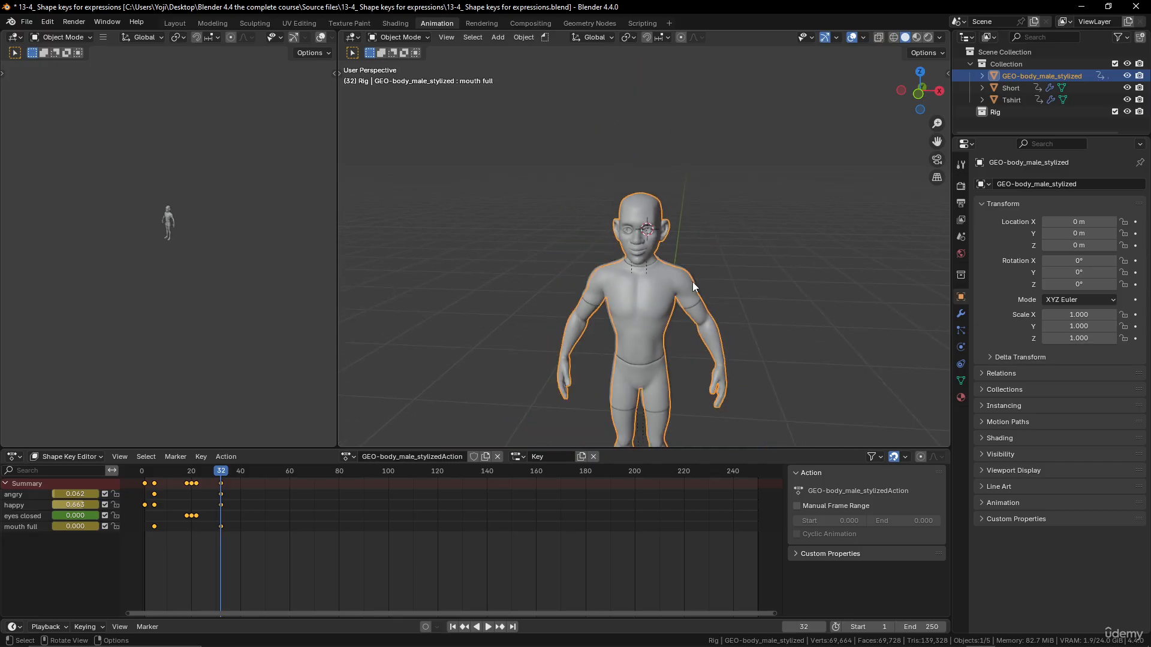
middle_click_drag(692, 282, 666, 295)
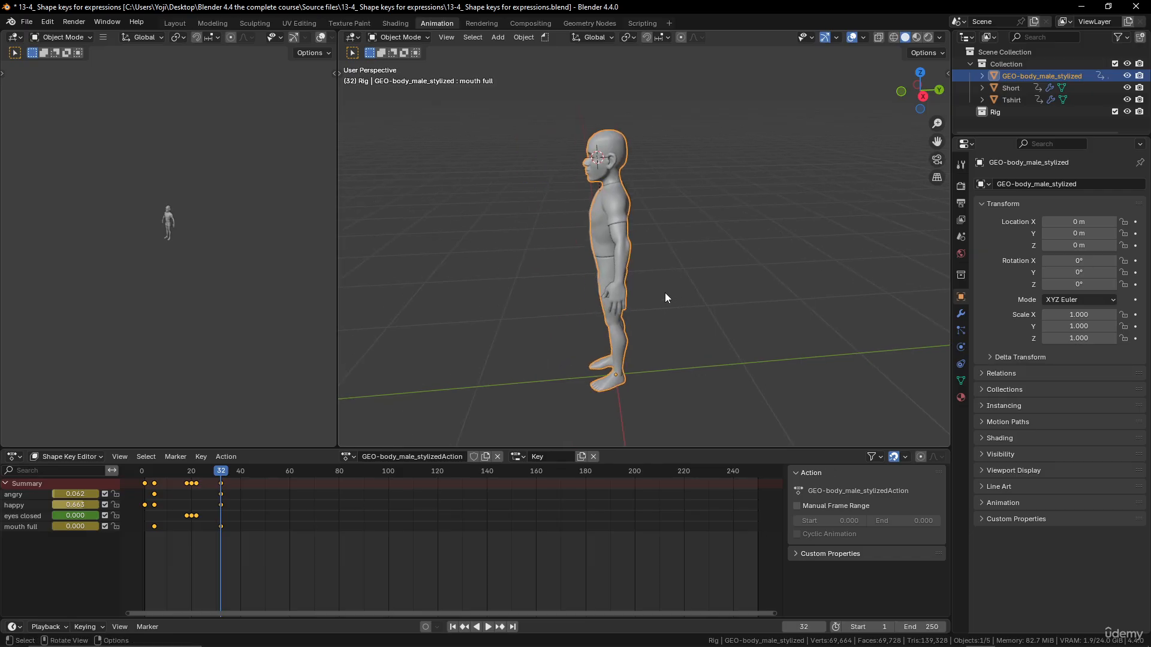
scroll(692, 306, "up", 6)
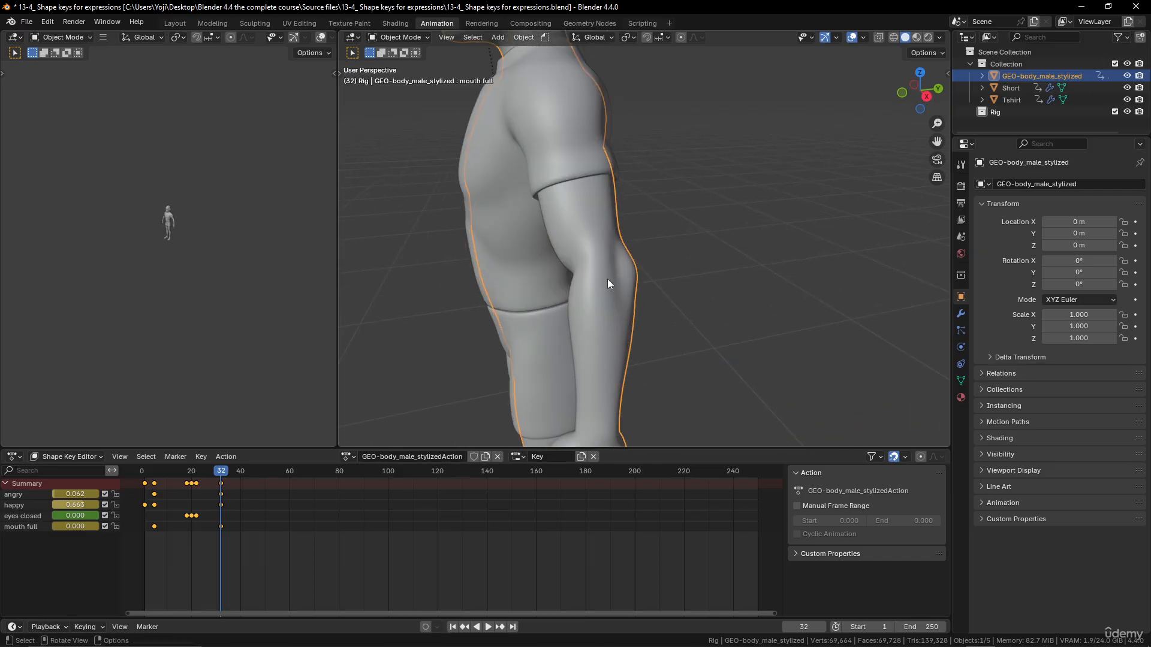
middle_click_drag(604, 267, 587, 297)
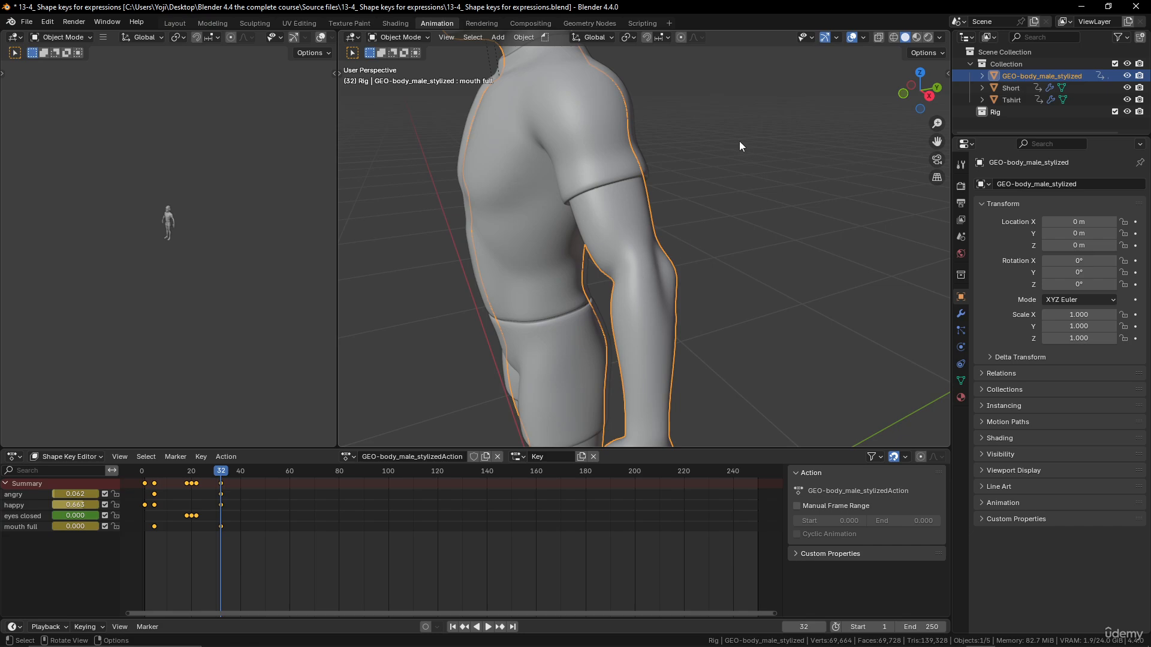
- Reset the angry and happy shape keys to 0.000 on frame 32 while viewing the character's face
scroll(641, 243, "down", 3)
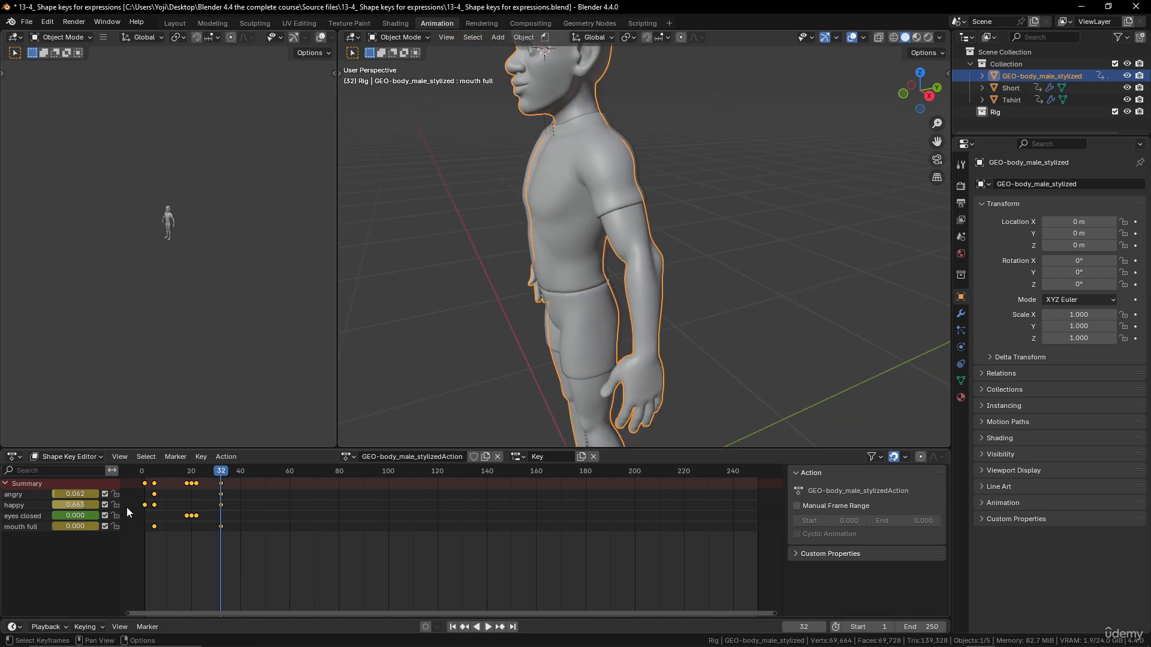
scroll(505, 261, "down", 2)
middle_click_drag(505, 264, 613, 262)
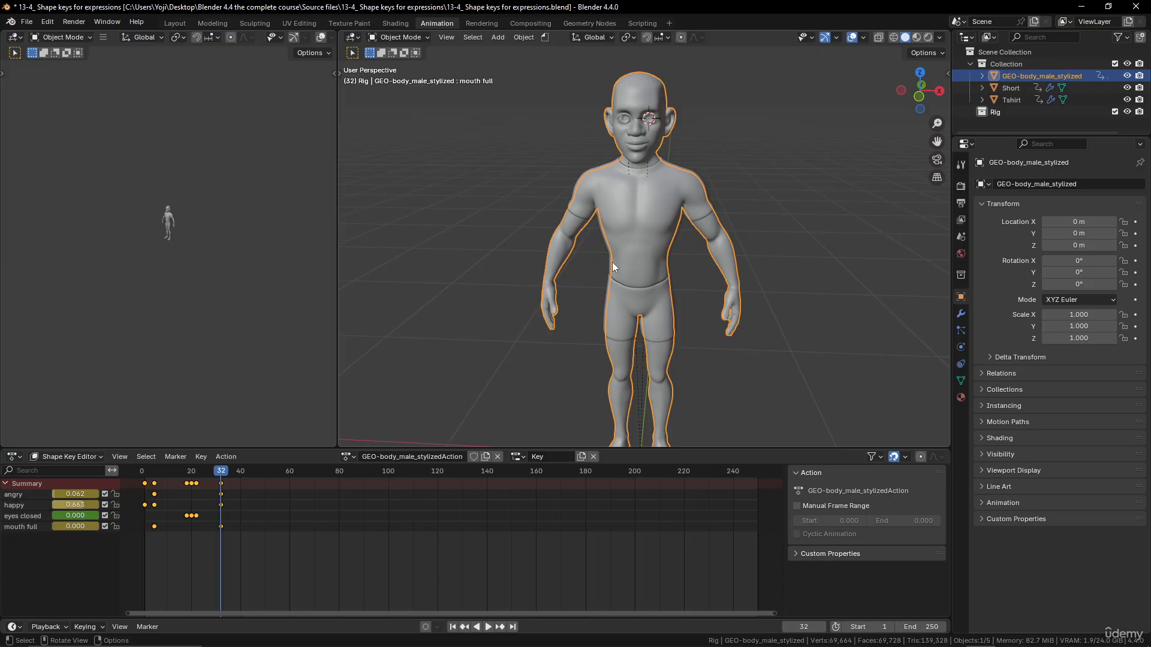
middle_click_drag(688, 155, 704, 222, "shift")
scroll(691, 227, "up", 4)
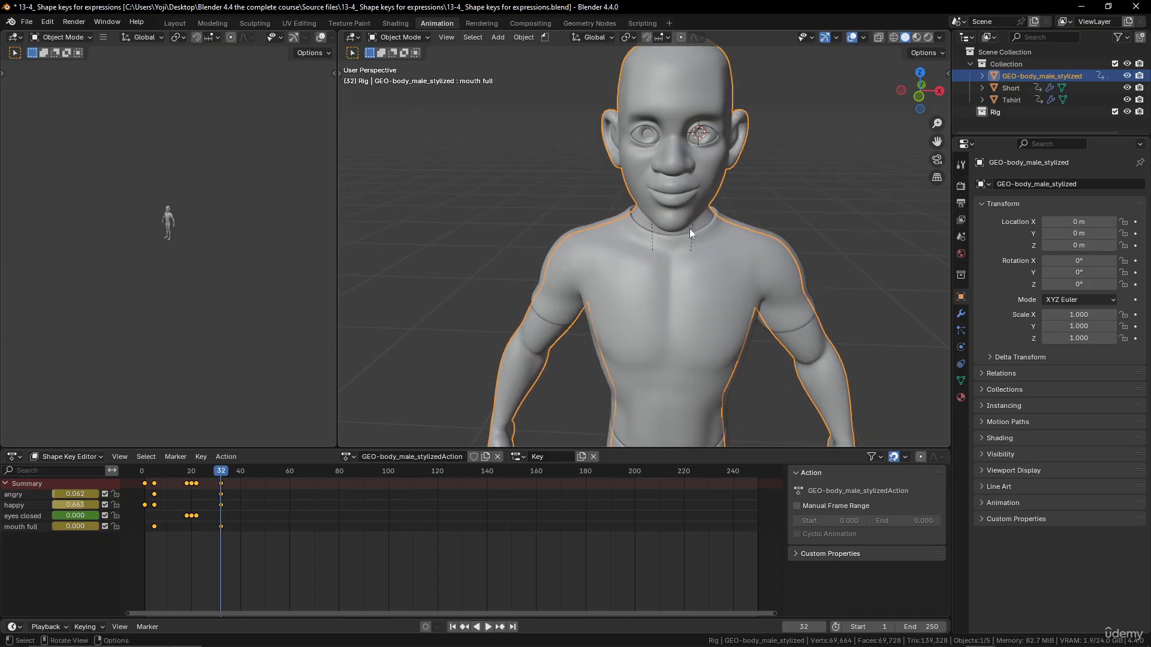
middle_click_drag(689, 123, 714, 237, "shift")
scroll(698, 246, "up", 4)
scroll(714, 236, "down", 4)
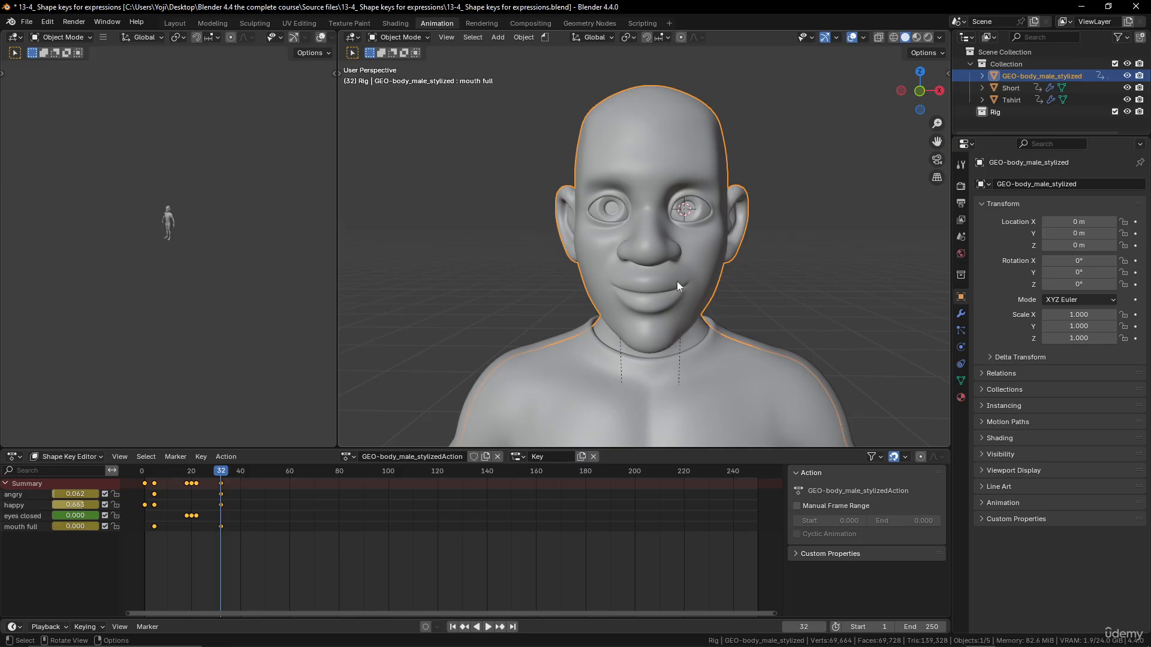
left_click_drag(88, 505, 52, 495)
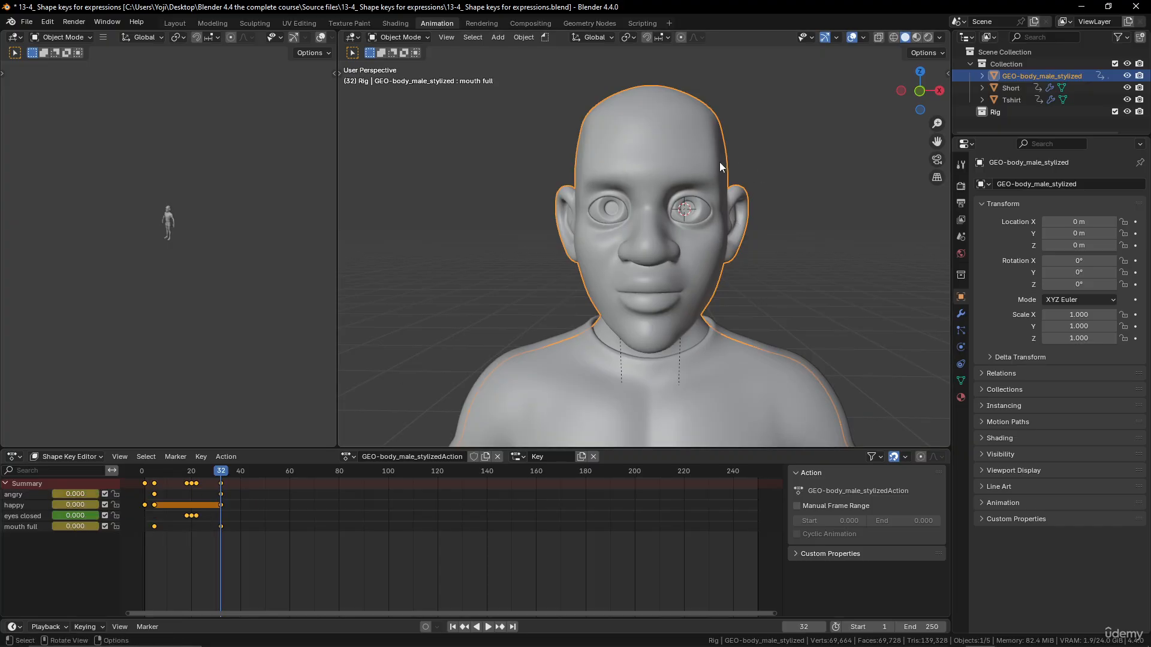
- Return to the Layout workspace, add a new shape key to the body mesh and try to name it elven
left_click(175, 24)
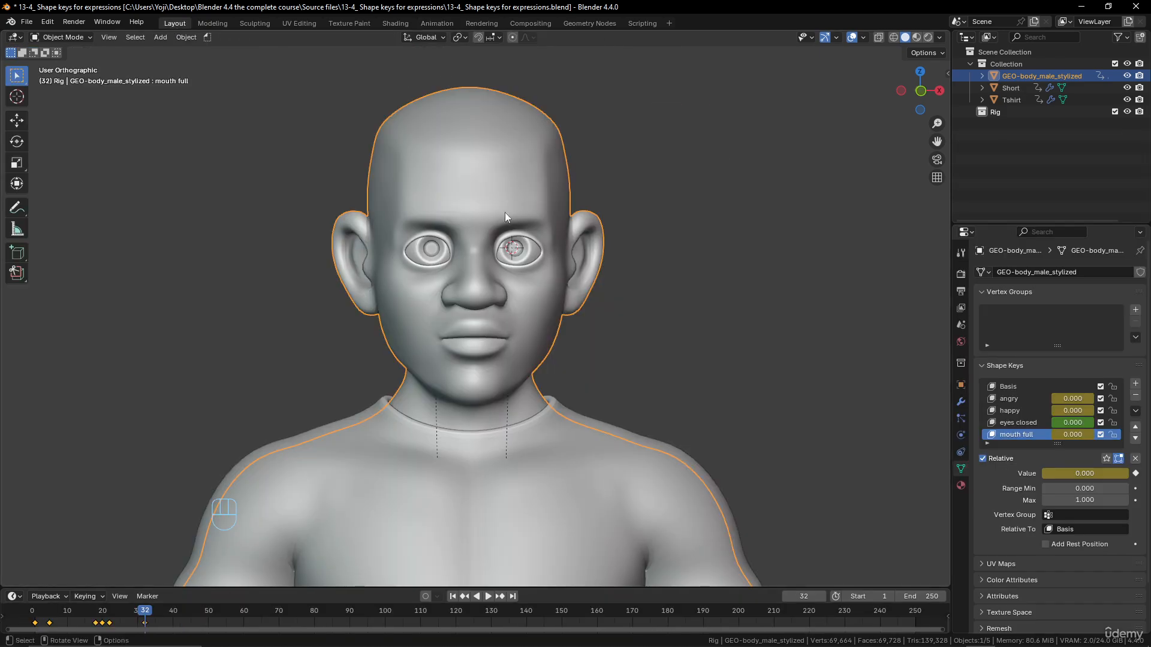
scroll(505, 230, "down", 3)
scroll(504, 232, "up", 4)
middle_click_drag(502, 232, 474, 232)
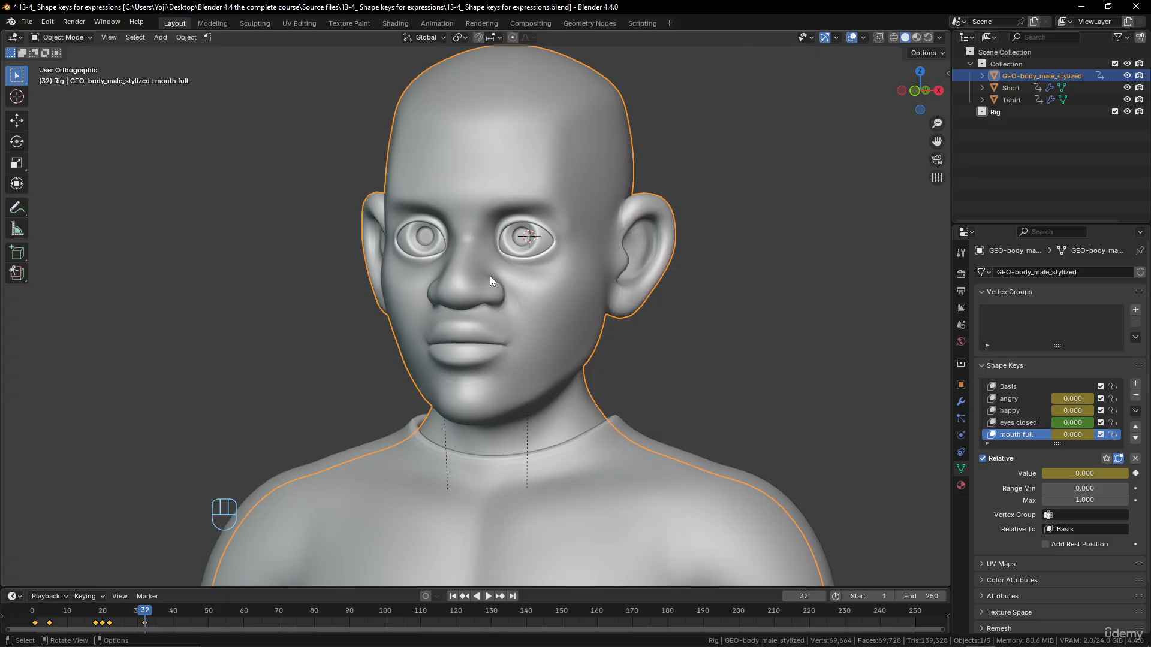
middle_click_drag(490, 277, 631, 236)
scroll(586, 286, "up", 2)
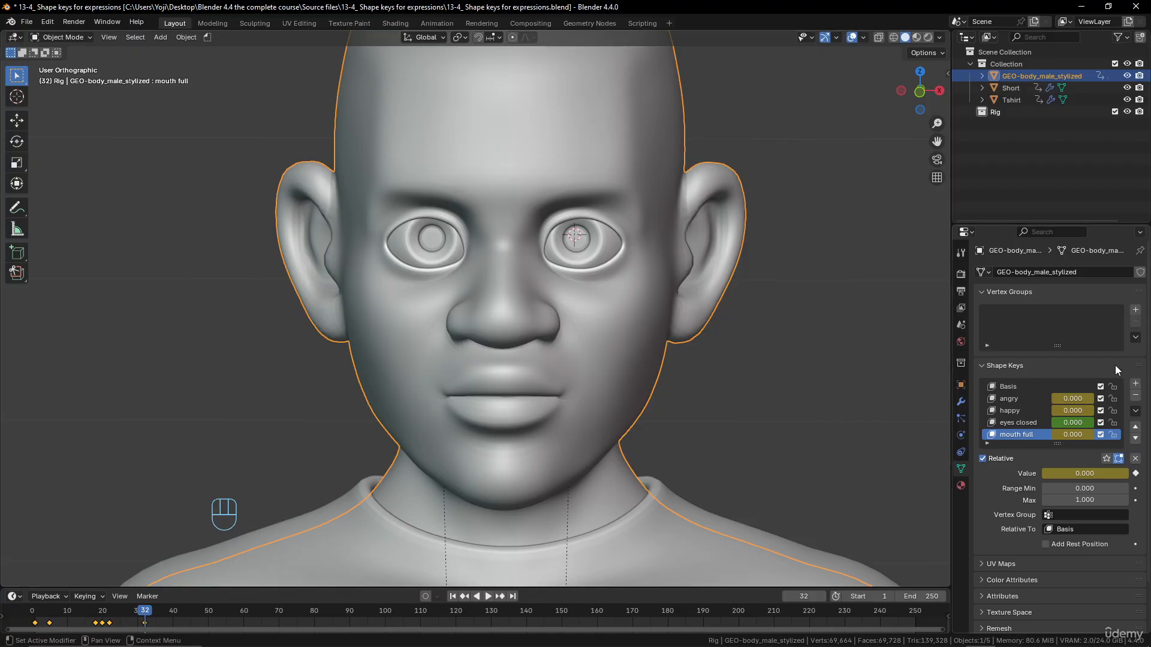
left_click(1135, 384)
double_click(1066, 440)
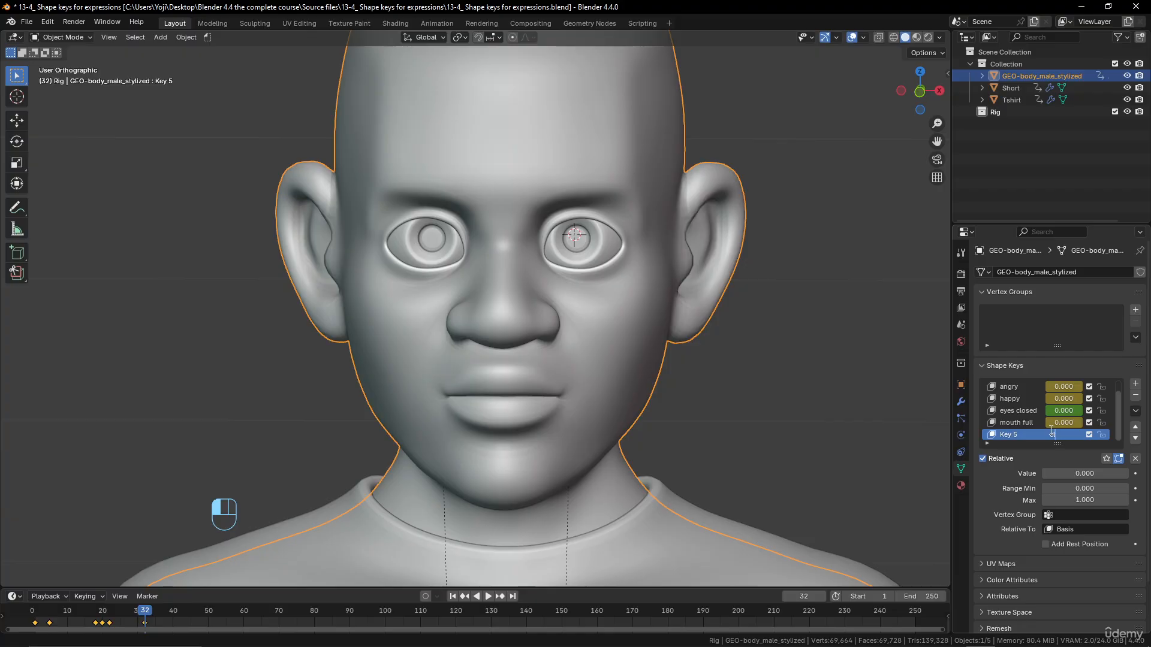
key("Return")
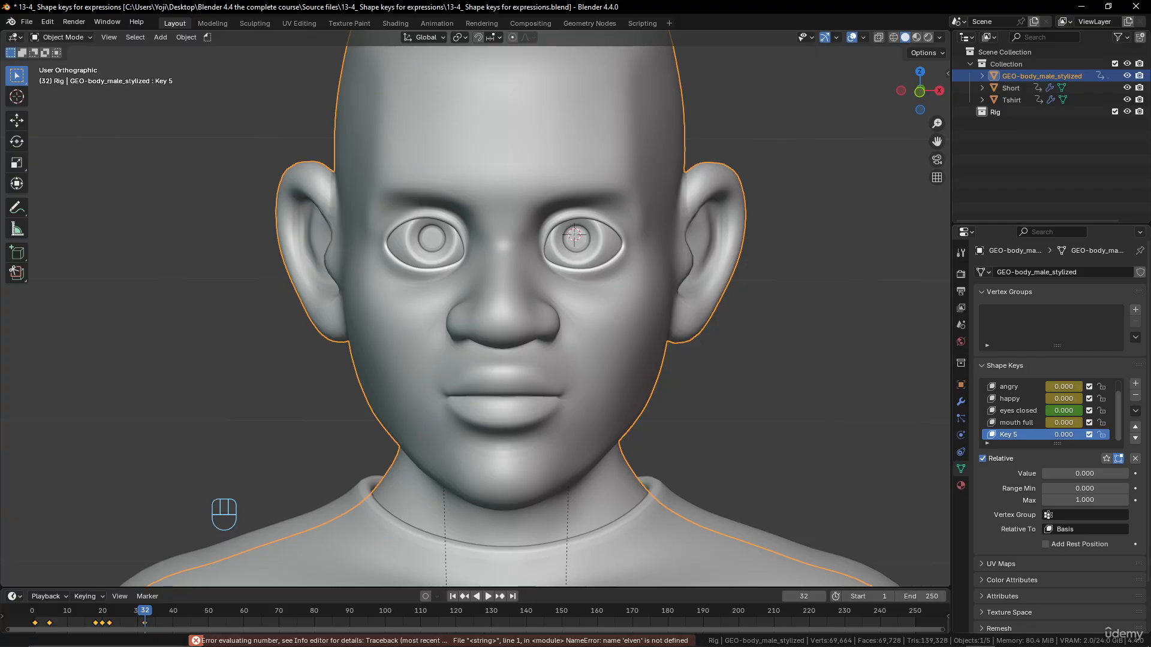
- Enter Edit Mode and select two neighbouring vertices on the upper rim of the character's left ear
scroll(694, 272, "down", 2)
key("Tab")
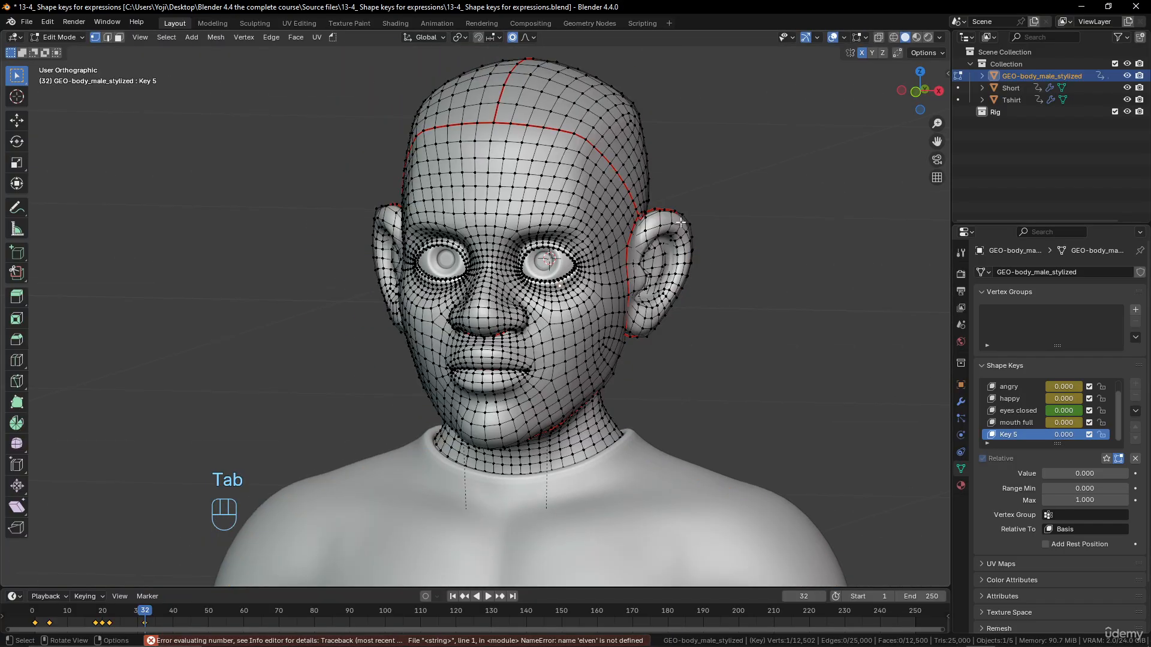
scroll(681, 222, "up", 3)
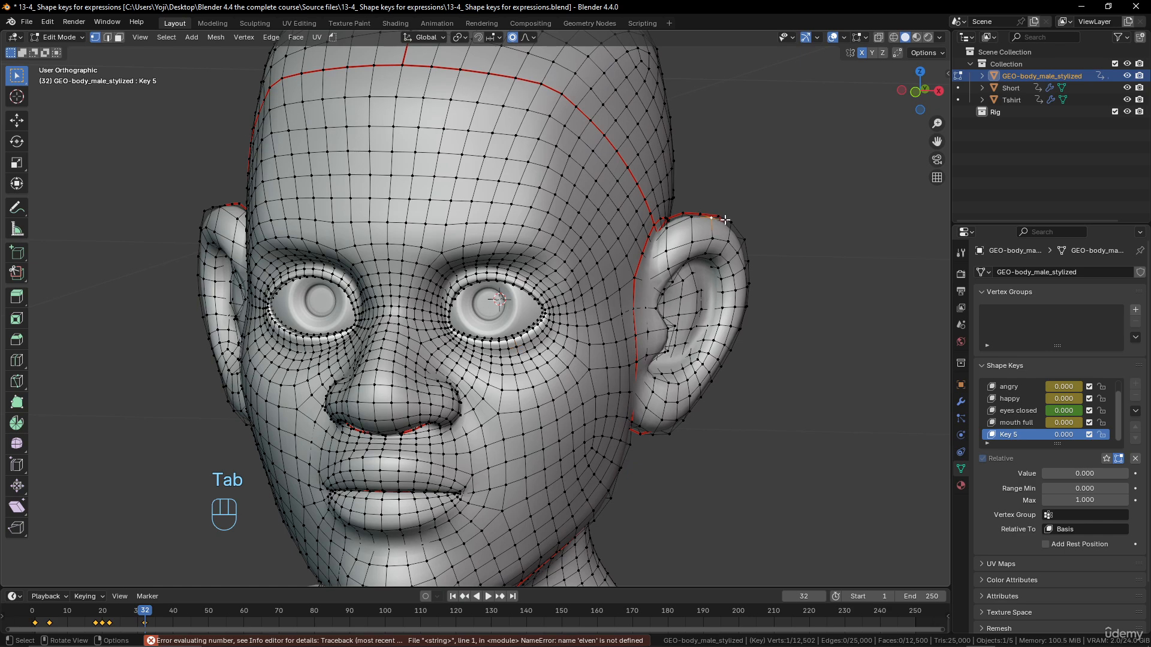
left_click(703, 214, "shift")
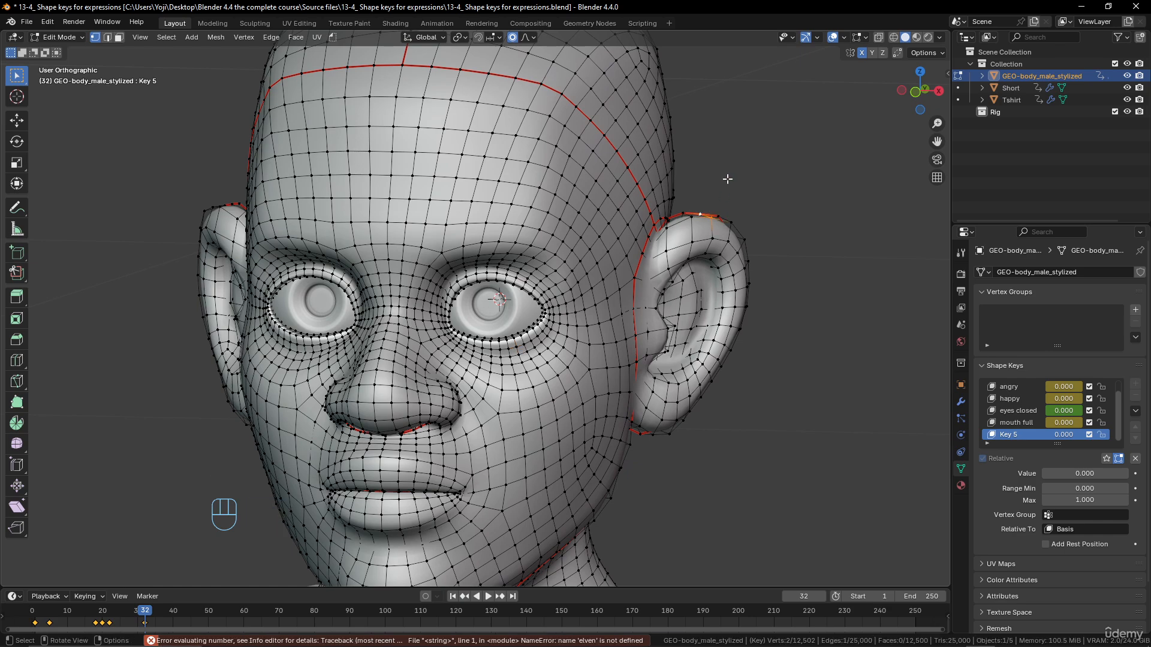
- Set the proportional editing falloff to Sharp and the new shape key's value to 1.000
left_click(527, 38)
left_click(521, 40)
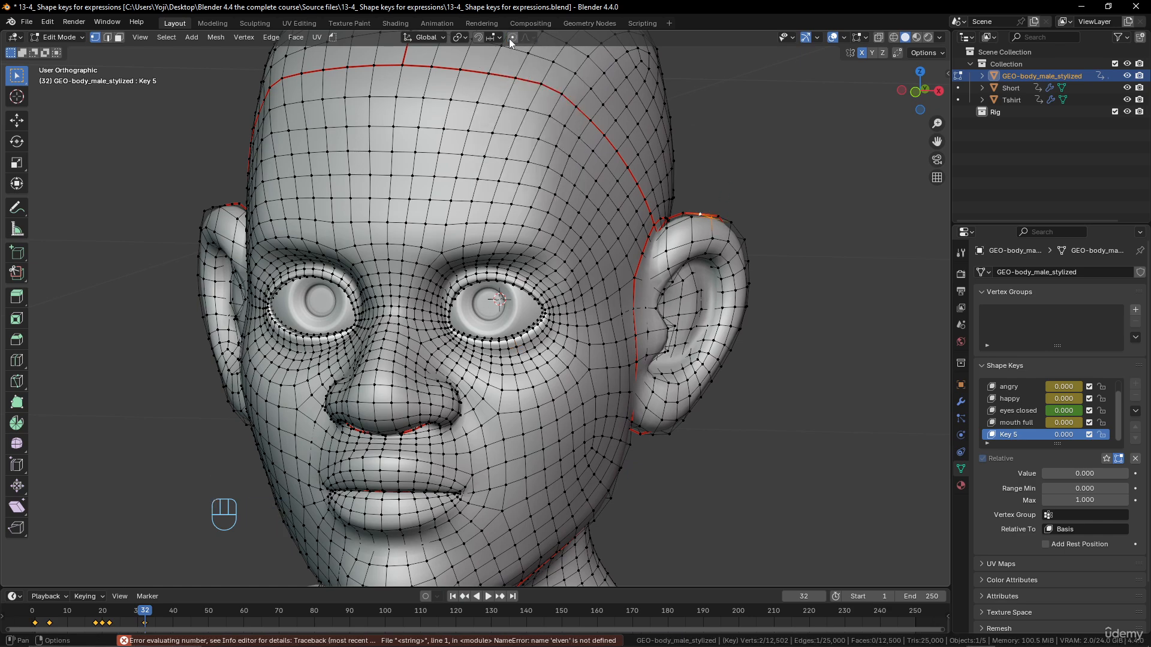
left_click(525, 38)
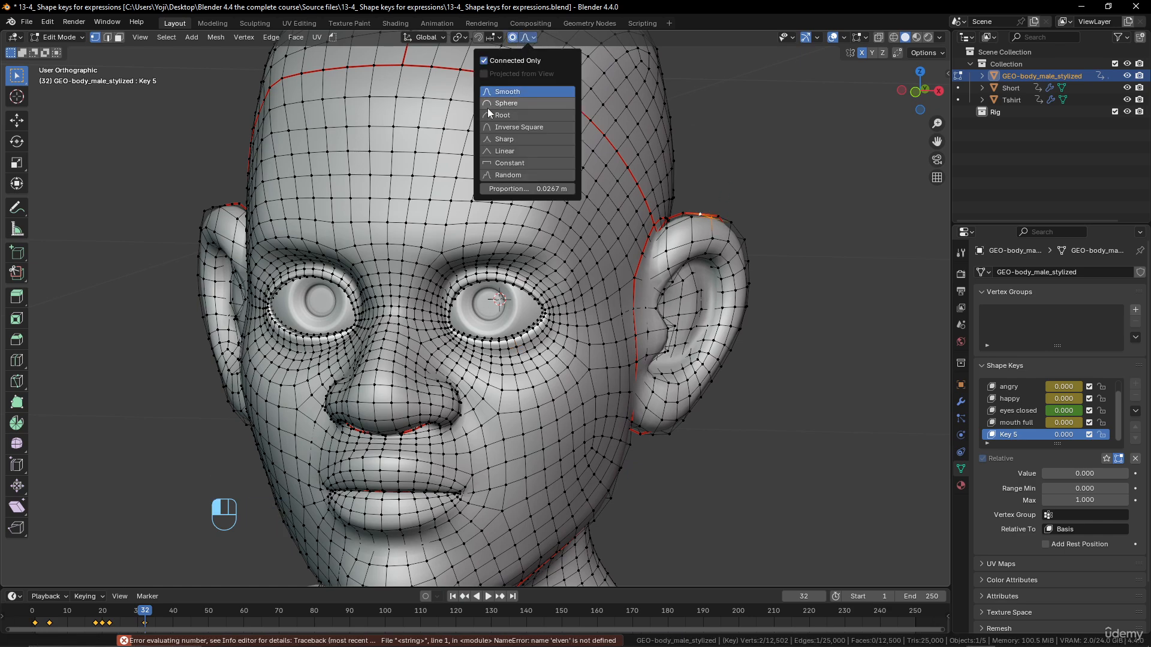
left_click(495, 139)
left_click_drag(1064, 435, 1106, 435)
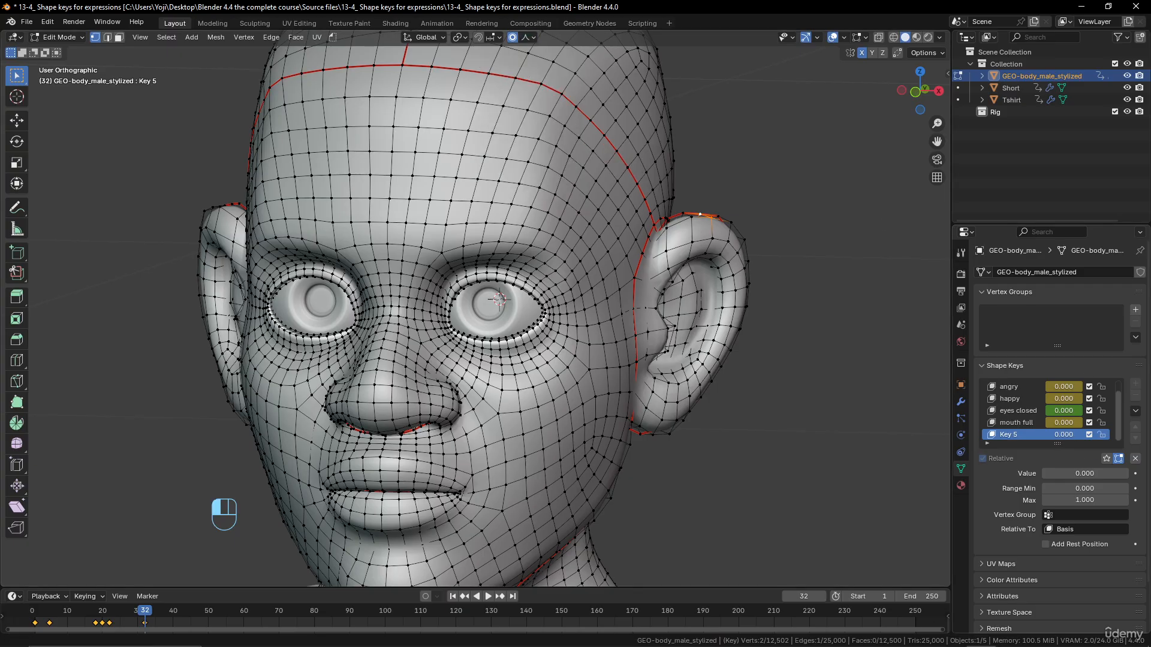
- Pull the selected ear vertices up about 0.028 m with a proportional size of about 0.036 m to form pointed tips
mouse_move(653, 310)
middle_mouse_down()
mouse_move(681, 311)
mouse_move(672, 311)
middle_mouse_up()
key("g")
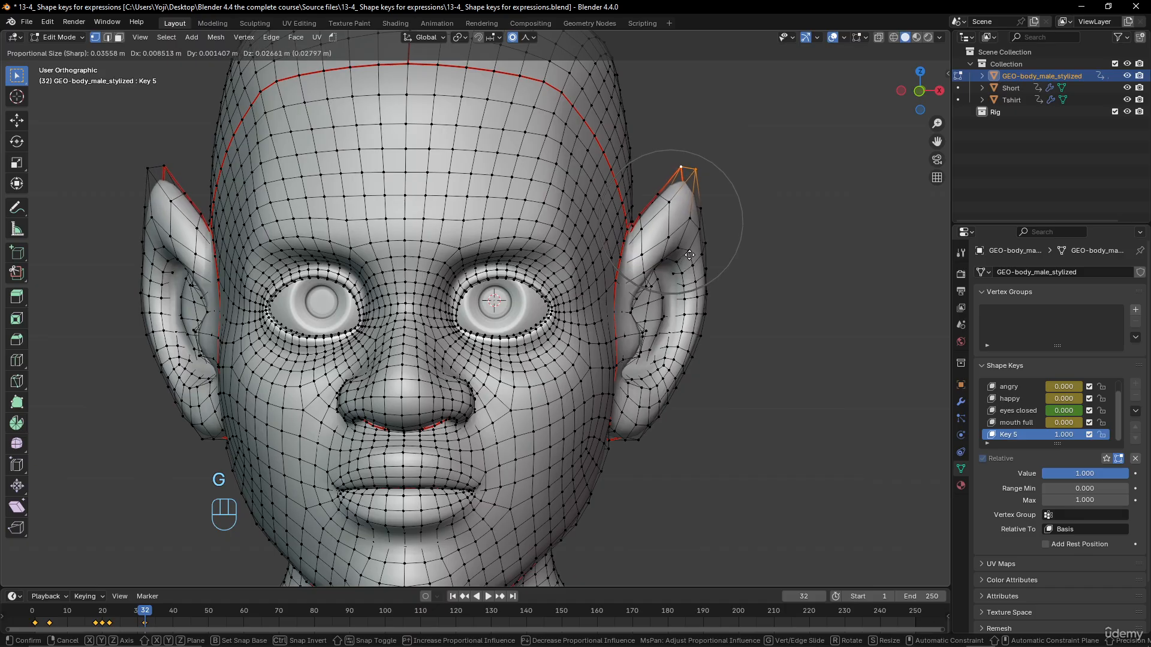
left_click(691, 250)
- From the side, pull the ear tips backward about 0.021 m with the proportional size enlarged to about 0.10 m
middle_click_drag(691, 250, 710, 287)
key("g")
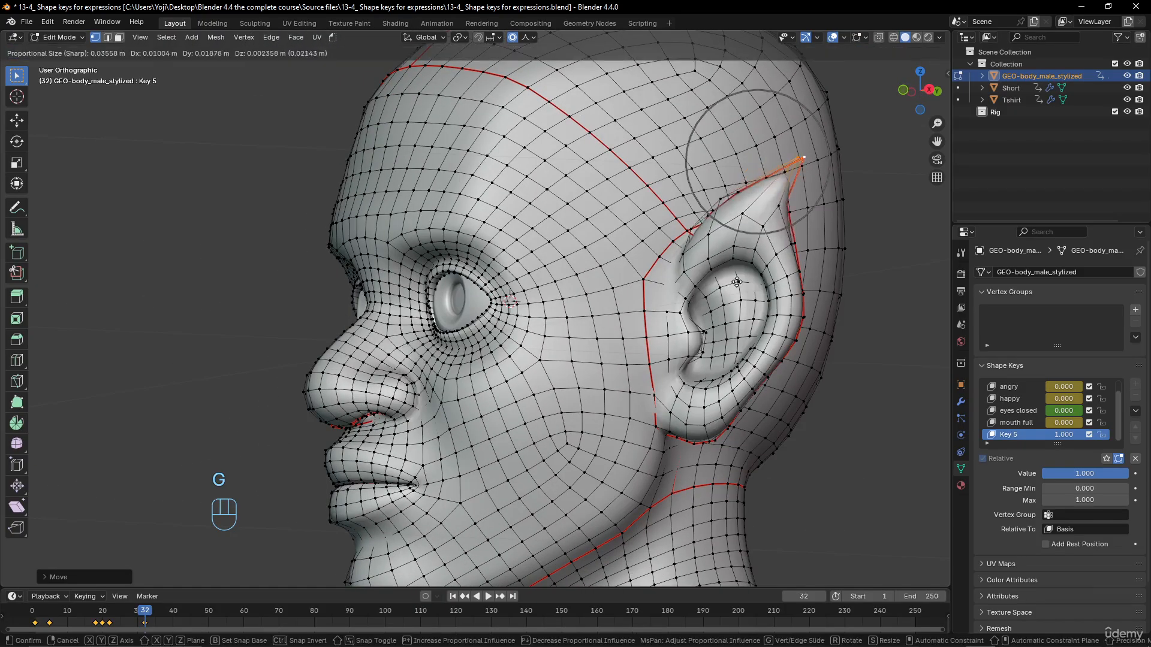
scroll(735, 280, "down", 5)
scroll(736, 280, "down", 6)
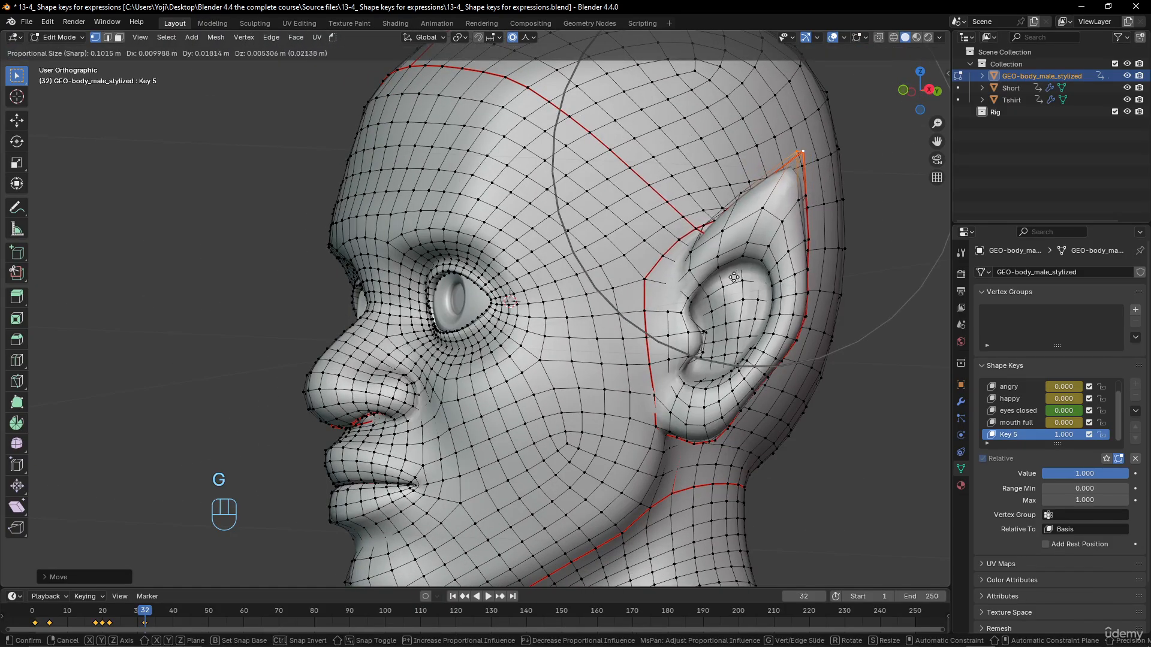
left_click(734, 278)
- From the front, nudge the ear tips slightly inward and upward, about 0.006 m
middle_click_drag(659, 329, 717, 365)
key("g")
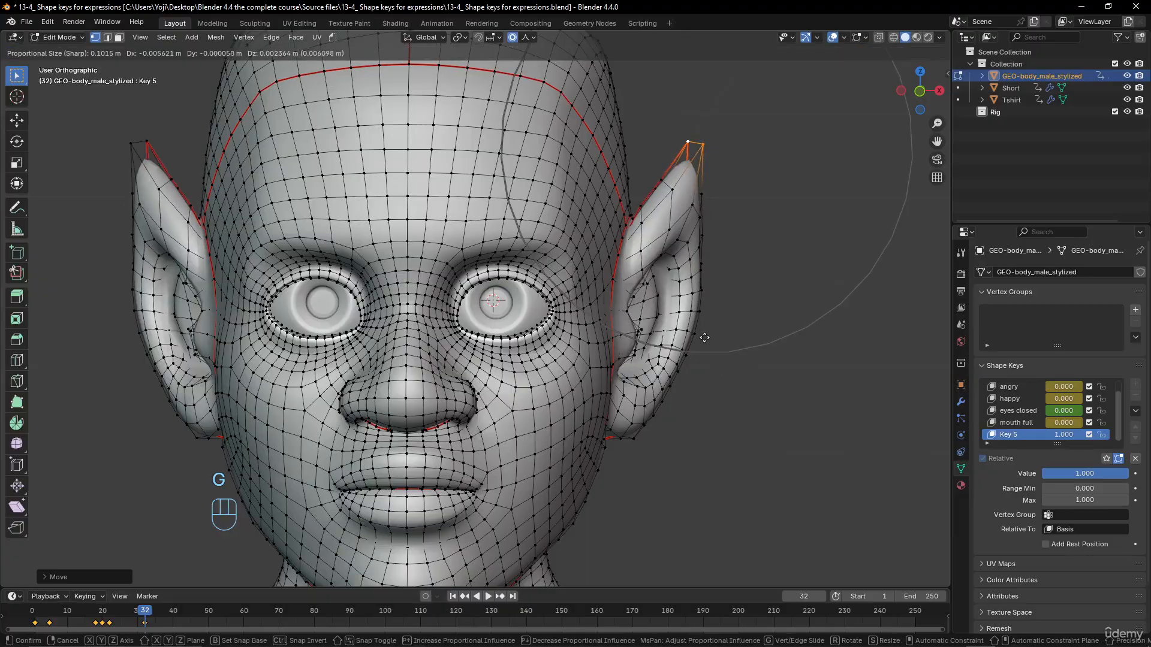
left_click(707, 339)
scroll(660, 388, "down", 2)
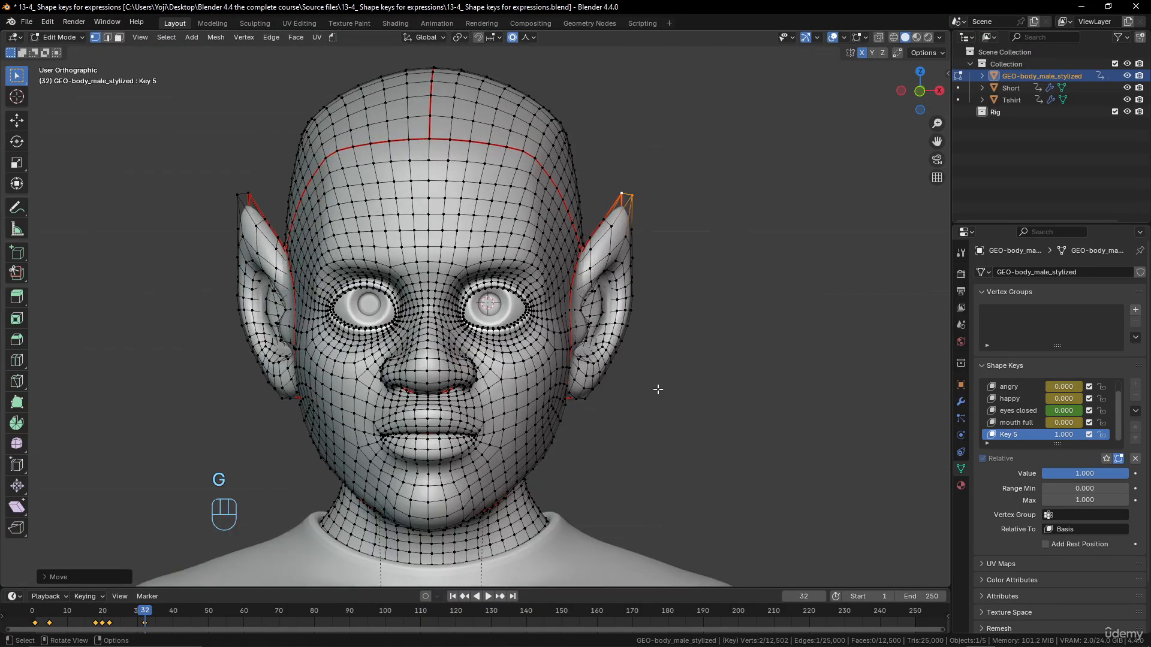
middle_click_drag(650, 390, 690, 309, "shift")
scroll(655, 342, "up", 2)
left_click(624, 289)
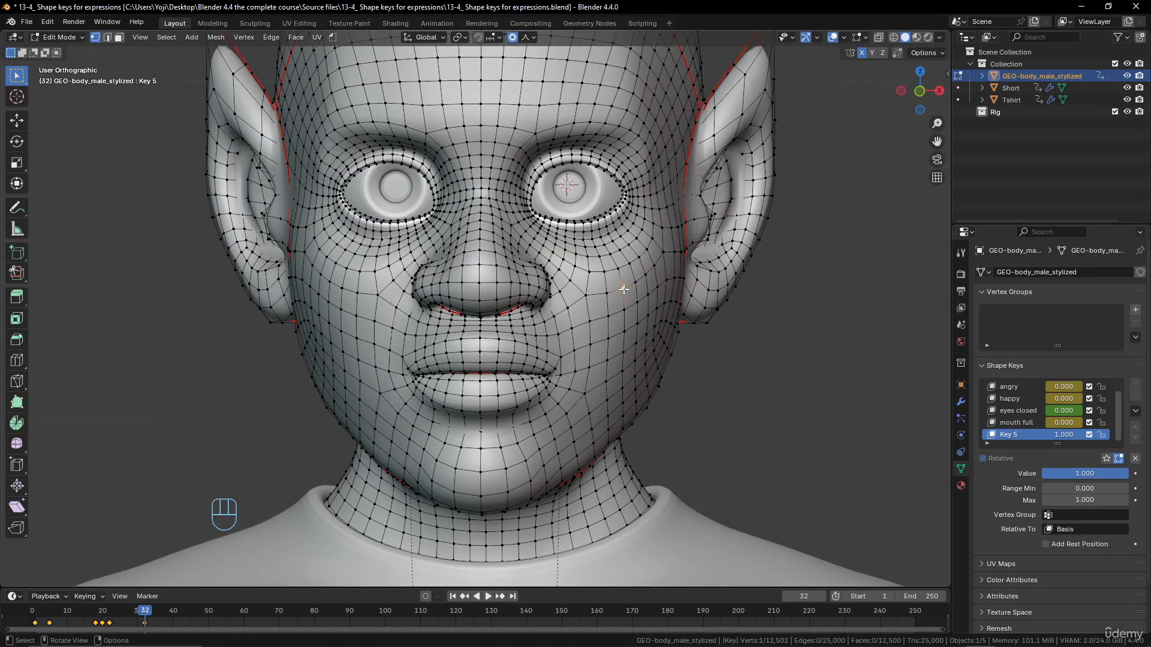
left_click(527, 38)
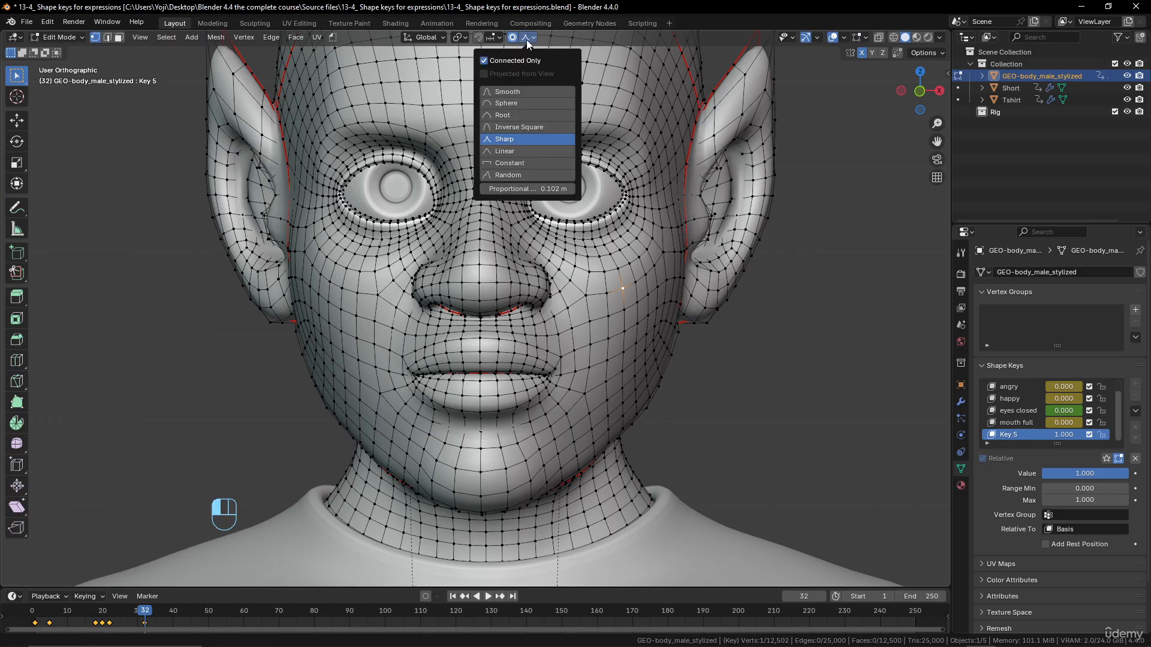
scroll(667, 274, "up", 2)
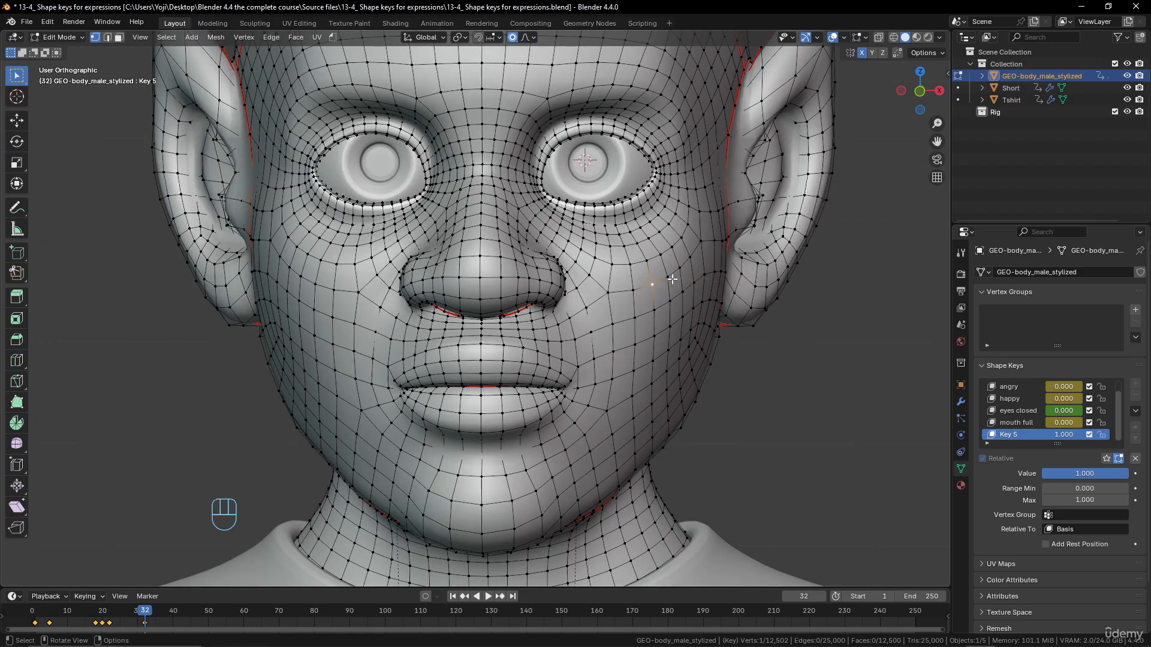
middle_click_drag(667, 274, 656, 329, "shift")
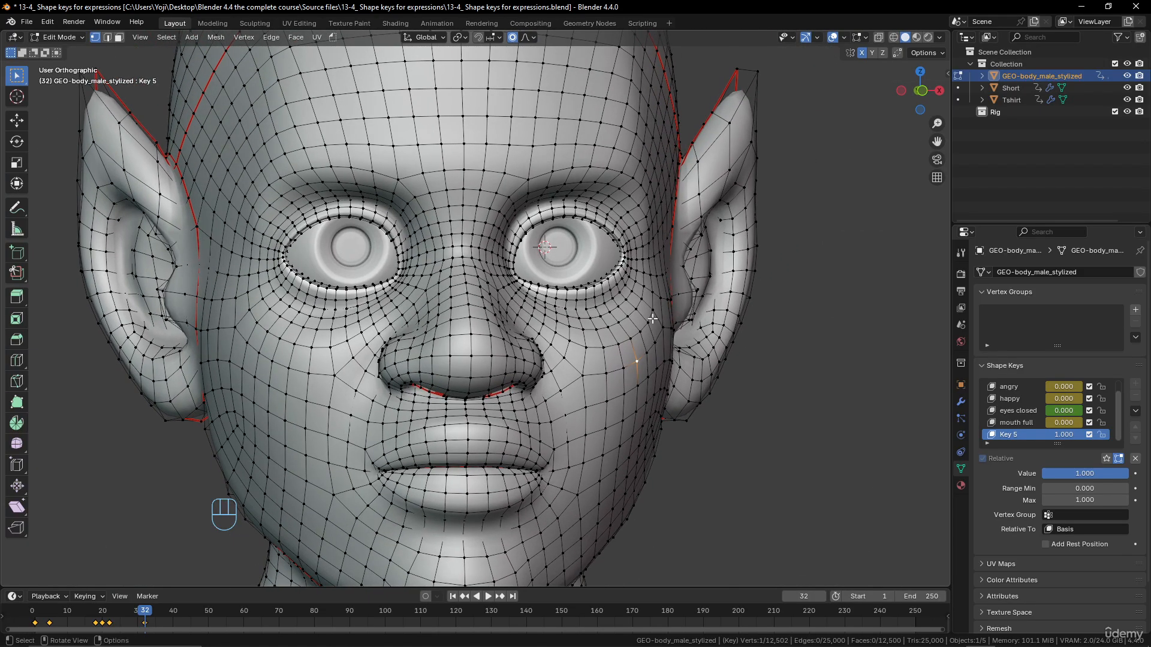
middle_click_drag(589, 178, 562, 178)
scroll(562, 178, "down", 3)
scroll(563, 180, "up", 2)
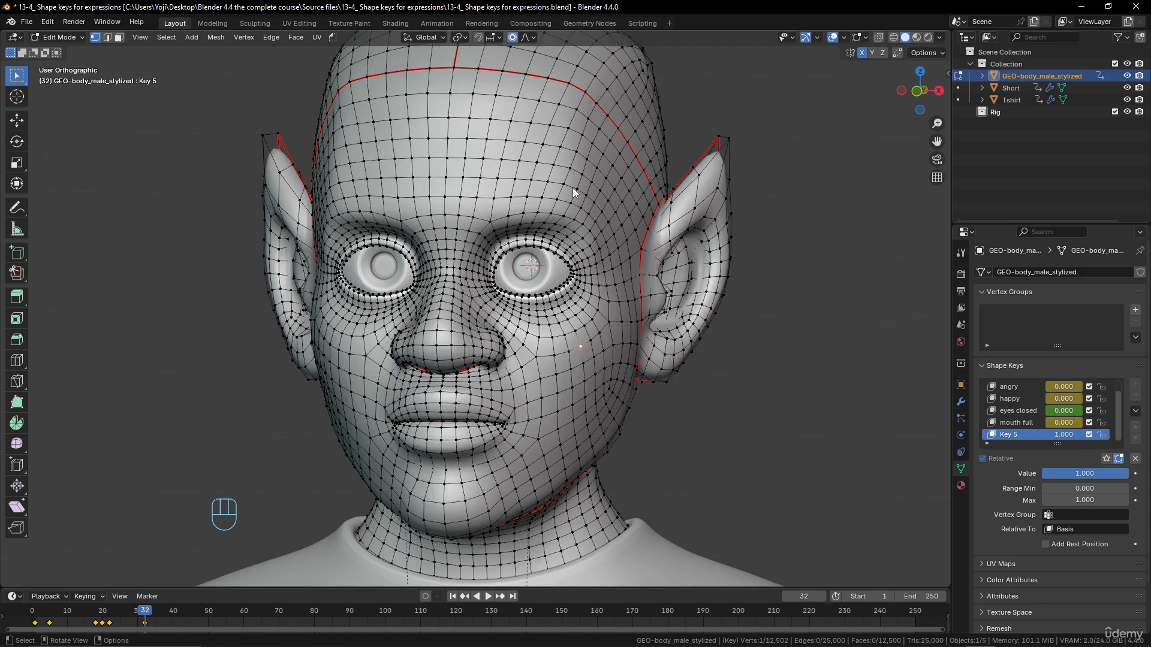
- Switch the body mesh to Sculpt Mode and push the brow slightly back in side view with the Grab brush
key("Tab")
left_click(61, 37)
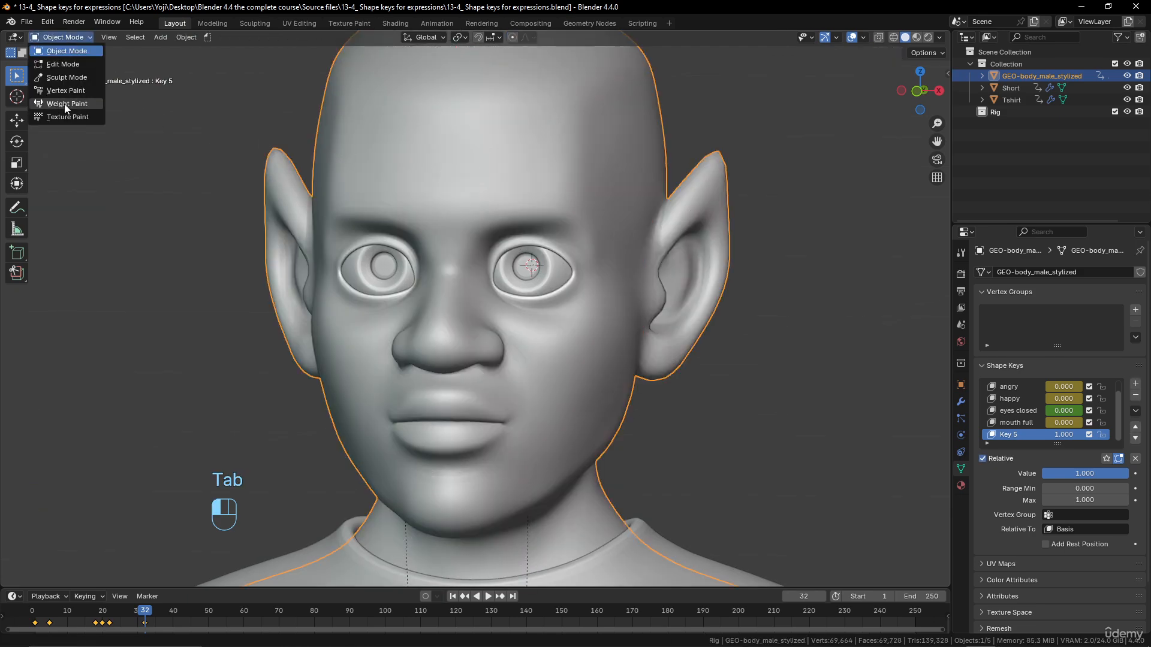
left_click(70, 79)
scroll(436, 200, "up", 2)
mouse_move(437, 200)
middle_mouse_down()
mouse_move(328, 185)
mouse_move(415, 277)
mouse_move(418, 307)
middle_mouse_up()
scroll(328, 185, "up", 4)
middle_click_drag(418, 307, 409, 306)
scroll(383, 220, "down", 1)
left_click_drag(398, 229, 413, 232)
scroll(418, 232, "down", 3)
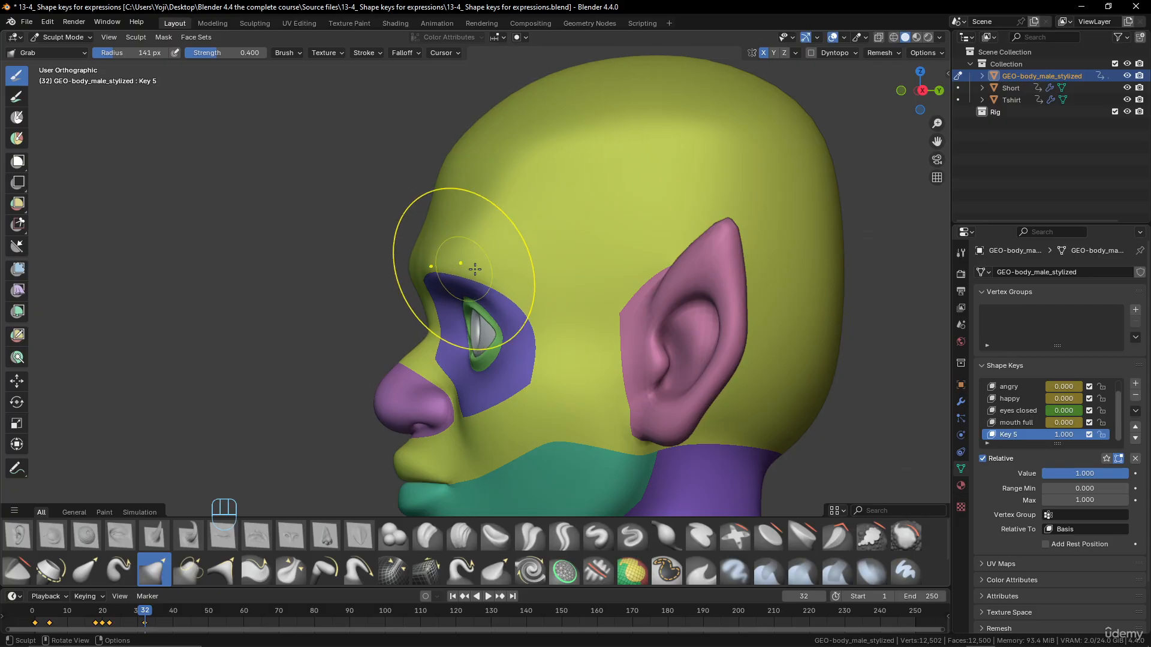
- Reshape both eyes with the Grab brush, pulling the lower eyelids up and the upper eyelids slightly down
mouse_move(465, 244)
middle_mouse_down()
mouse_move(437, 276)
mouse_move(442, 290)
mouse_move(586, 282)
middle_mouse_up()
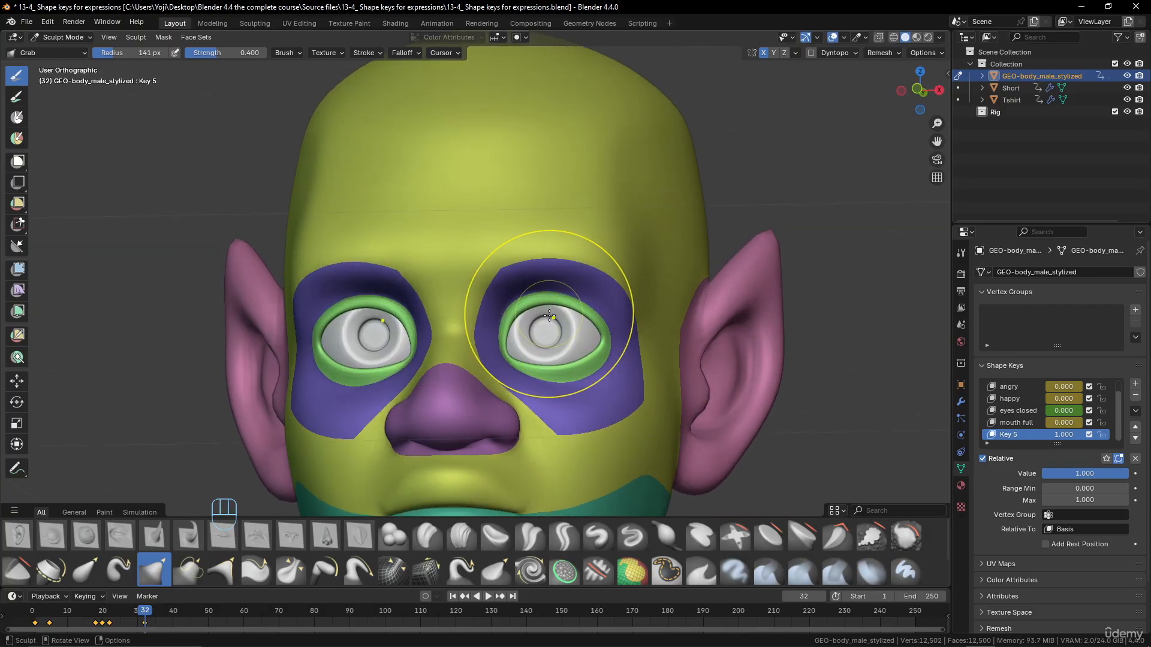
left_click_drag(555, 380, 553, 361)
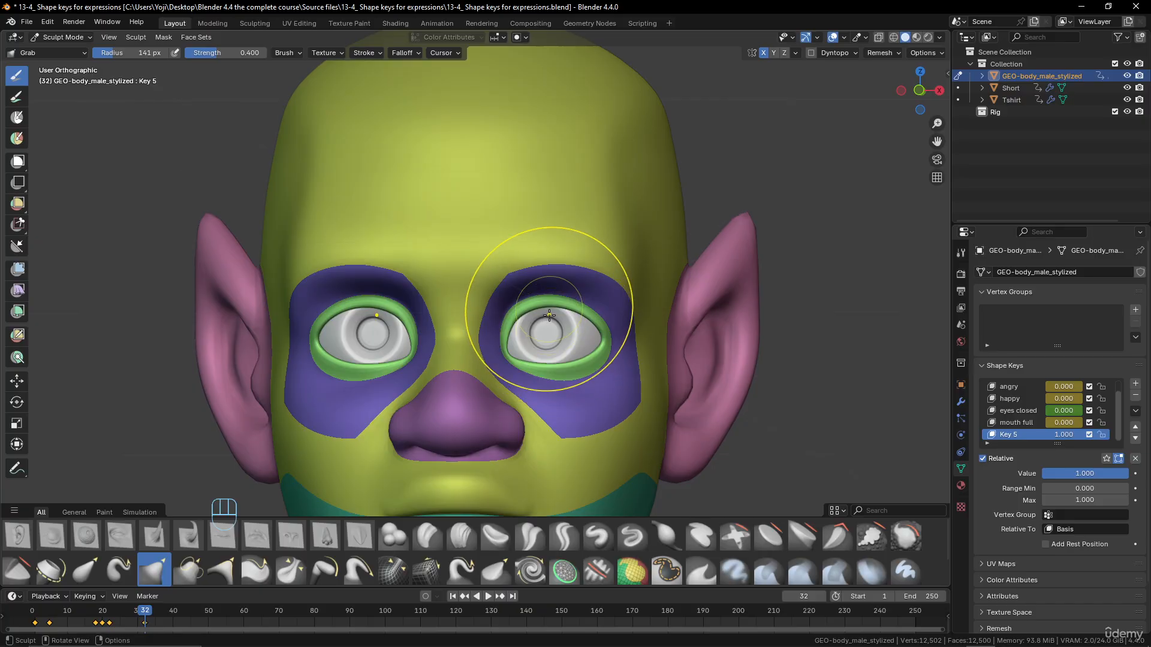
mouse_move(549, 309)
left_mouse_down()
mouse_move(550, 332)
mouse_move(544, 313)
left_mouse_up()
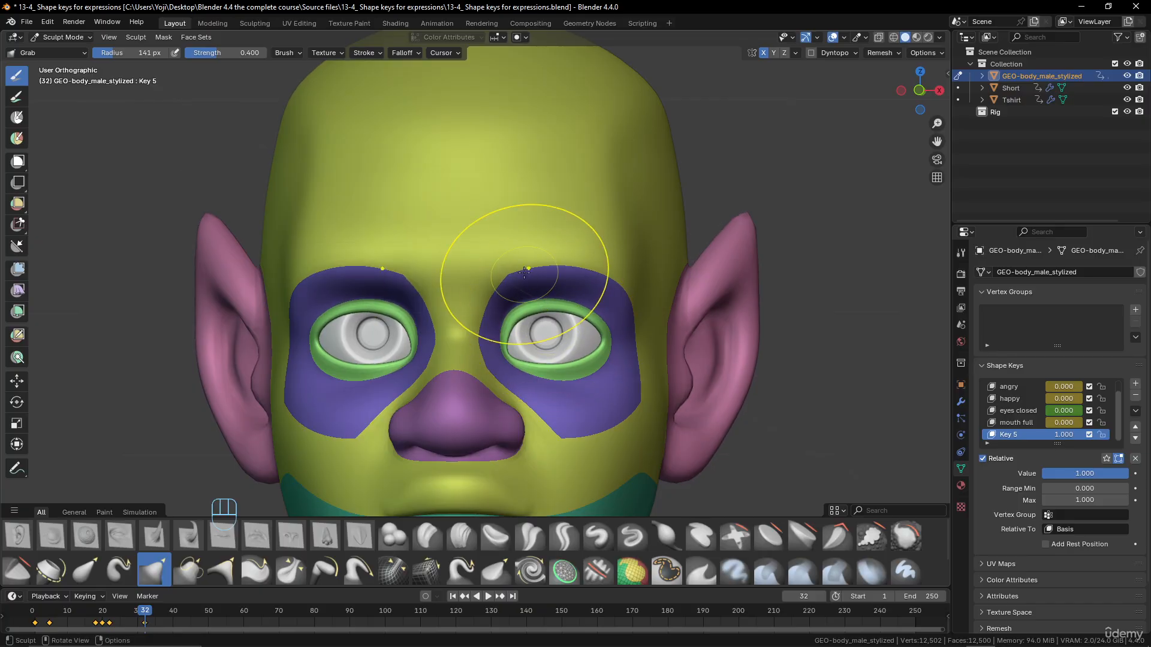
middle_click_drag(523, 269, 534, 274)
scroll(534, 275, "down", 1)
middle_click_drag(601, 348, 595, 342)
scroll(594, 343, "up", 2)
left_click_drag(624, 347, 623, 348)
- In side view, push the nose tip up and back with the Grab brush and refine its profile
mouse_move(586, 424)
middle_mouse_down()
mouse_move(399, 418)
mouse_move(448, 413)
middle_mouse_up()
mouse_move(436, 412)
left_mouse_down()
mouse_move(468, 390)
mouse_move(452, 388)
left_mouse_up()
scroll(470, 415, "down", 3)
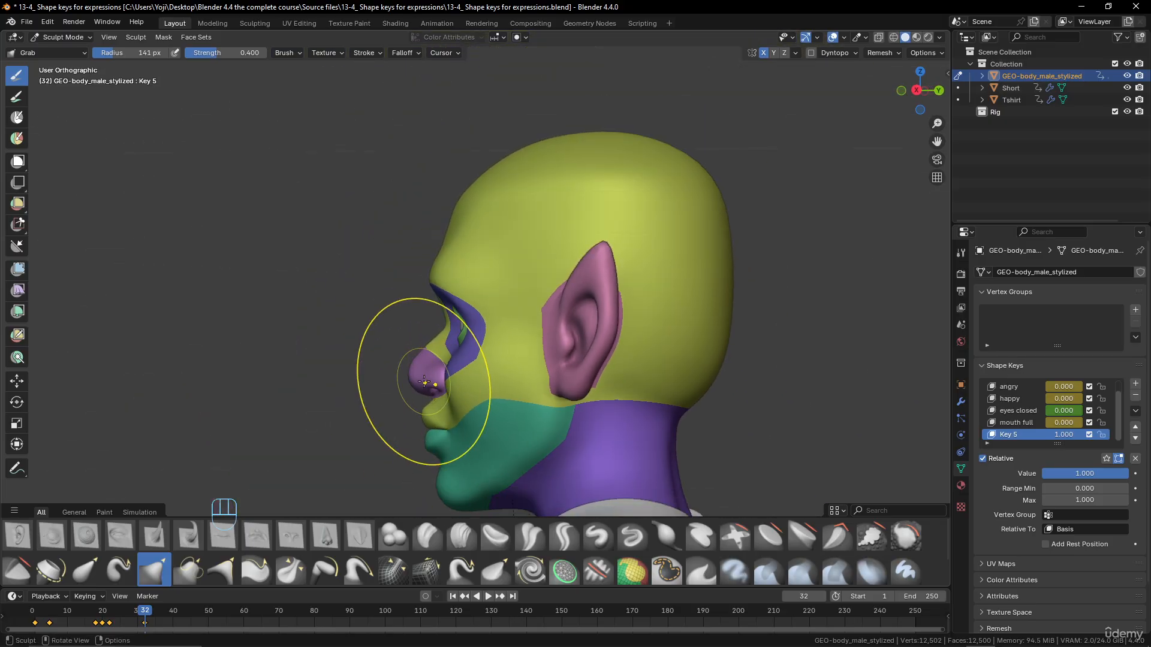
middle_click_drag(424, 383, 473, 381)
left_click_drag(456, 378, 440, 371)
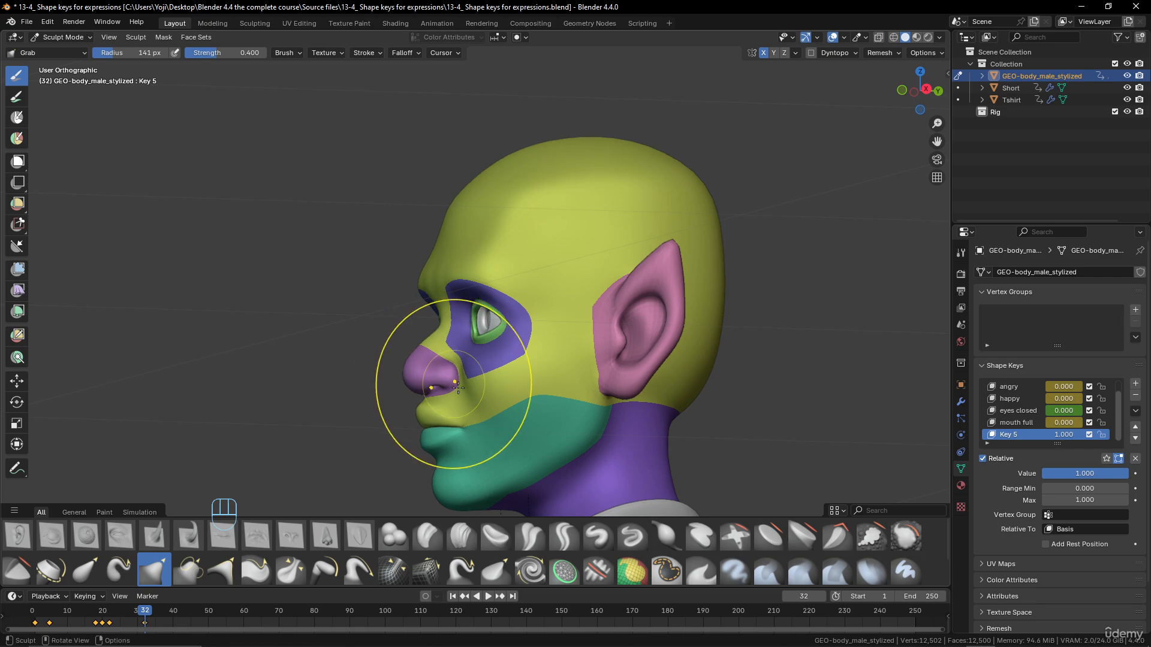
scroll(453, 385, "up", 2)
- From the front, narrow the nose by pulling the nostrils and sides inward with the Grab brush
middle_click_drag(454, 390, 559, 414)
mouse_move(559, 432)
middle_mouse_down("shift")
mouse_move(571, 377)
mouse_move(593, 368)
middle_mouse_up("shift")
scroll(593, 368, "up", 3)
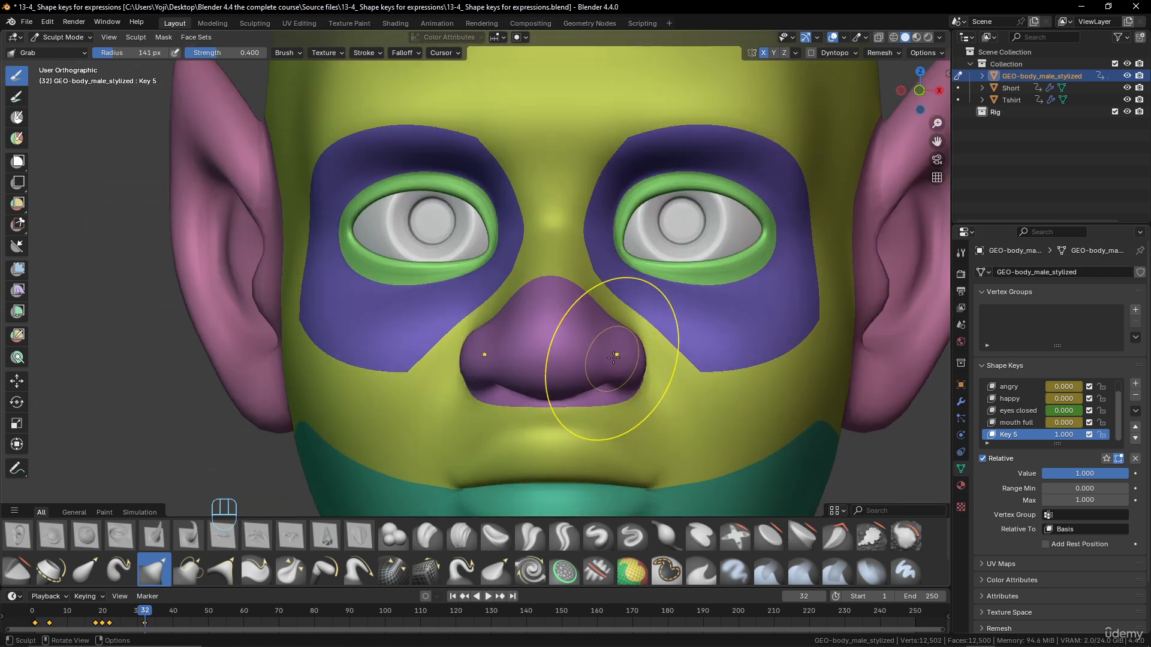
mouse_move(623, 351)
left_mouse_down()
mouse_move(630, 359)
mouse_move(582, 366)
mouse_move(614, 365)
left_mouse_up()
mouse_move(552, 347)
left_mouse_down()
mouse_move(562, 351)
mouse_move(551, 351)
left_mouse_up()
scroll(561, 347, "down", 3)
mouse_move(574, 336)
middle_mouse_down()
mouse_move(586, 337)
mouse_move(566, 338)
middle_mouse_up()
scroll(617, 346, "down", 3)
left_click_drag(592, 351, 542, 360)
scroll(543, 359, "up", 2)
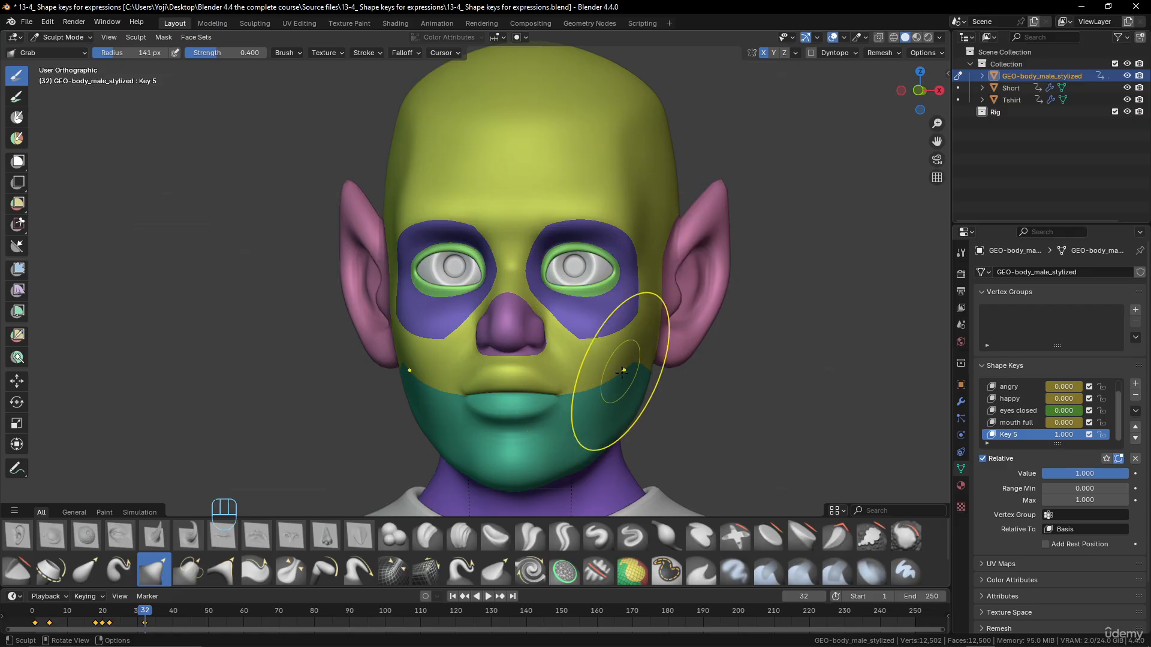
- From the front, slim the lower face by pulling the jawline and chin sides inward with the Grab brush
left_click_drag(633, 382, 633, 382)
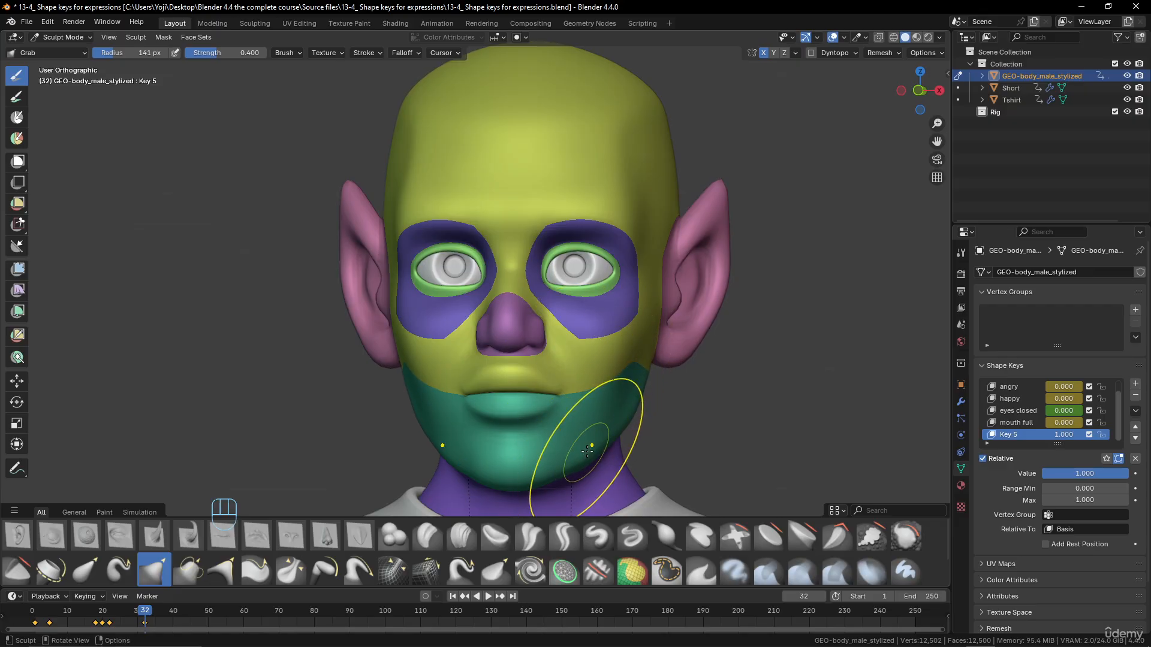
left_click_drag(595, 445, 590, 440)
- Narrow the mouth by pulling its corners inward and reshape the upper and lower lips with the Grab brush
scroll(610, 382, "down", 2)
mouse_move(612, 330)
middle_mouse_down()
mouse_move(625, 331)
mouse_move(592, 312)
middle_mouse_up()
scroll(621, 328, "up", 2)
middle_click_drag(592, 311, 577, 314)
scroll(557, 345, "up", 2)
middle_click_drag(549, 354, 574, 266, "shift")
scroll(580, 353, "up", 1)
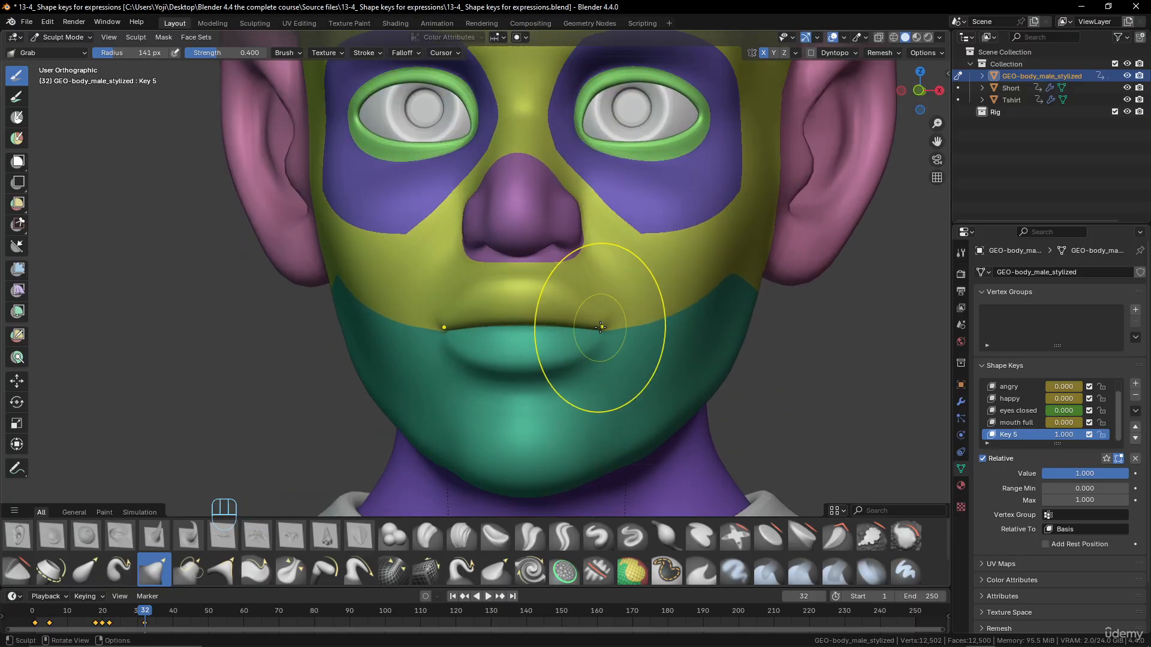
left_click_drag(601, 328, 589, 328)
mouse_move(542, 379)
left_mouse_down()
mouse_move(556, 292)
mouse_move(484, 287)
mouse_move(496, 310)
mouse_move(472, 301)
left_mouse_up()
scroll(544, 348, "up", 2)
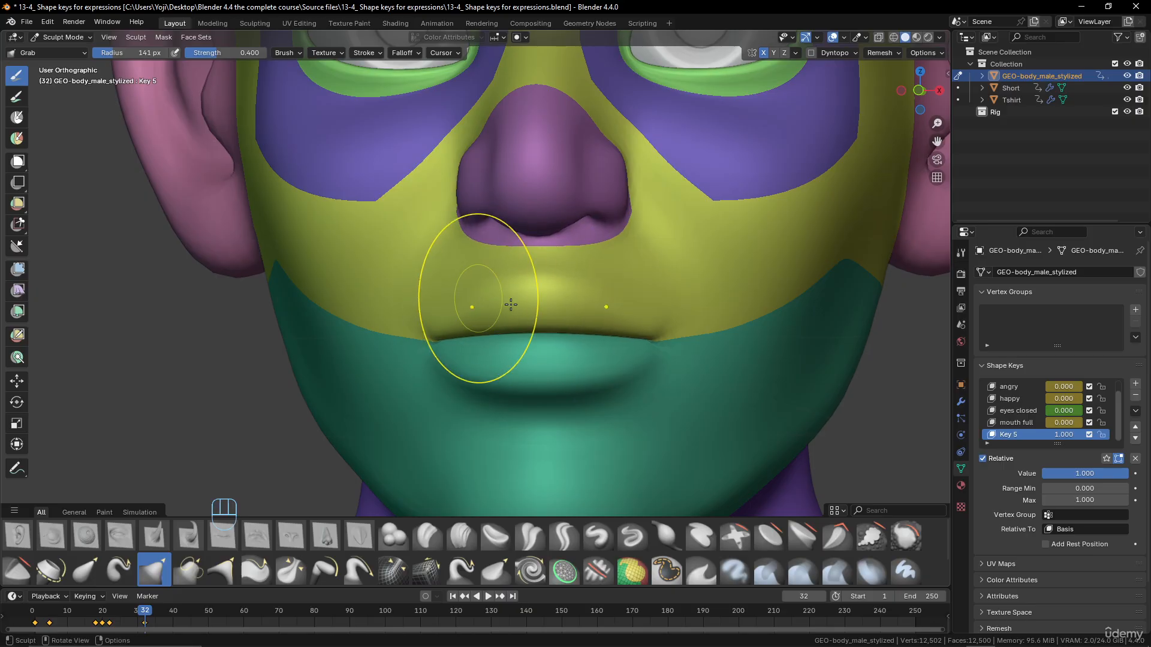
mouse_move(643, 327)
left_mouse_down()
mouse_move(645, 314)
mouse_move(584, 372)
left_mouse_up()
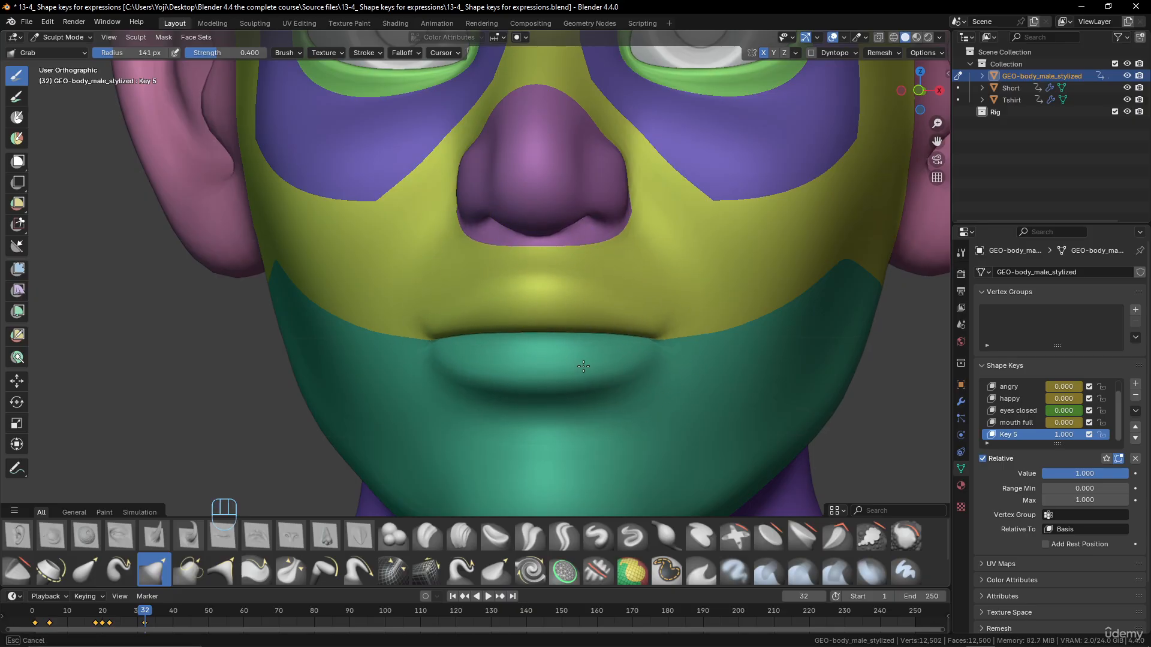
- In side view, push the nose bridge and the front of the nose slightly back with the Grab brush
scroll(643, 355, "down", 5)
mouse_move(607, 334)
middle_mouse_down()
mouse_move(661, 329)
mouse_move(580, 323)
mouse_move(572, 351)
mouse_move(604, 321)
mouse_move(641, 322)
mouse_move(579, 324)
mouse_move(617, 316)
middle_mouse_up()
scroll(605, 306, "up", 3)
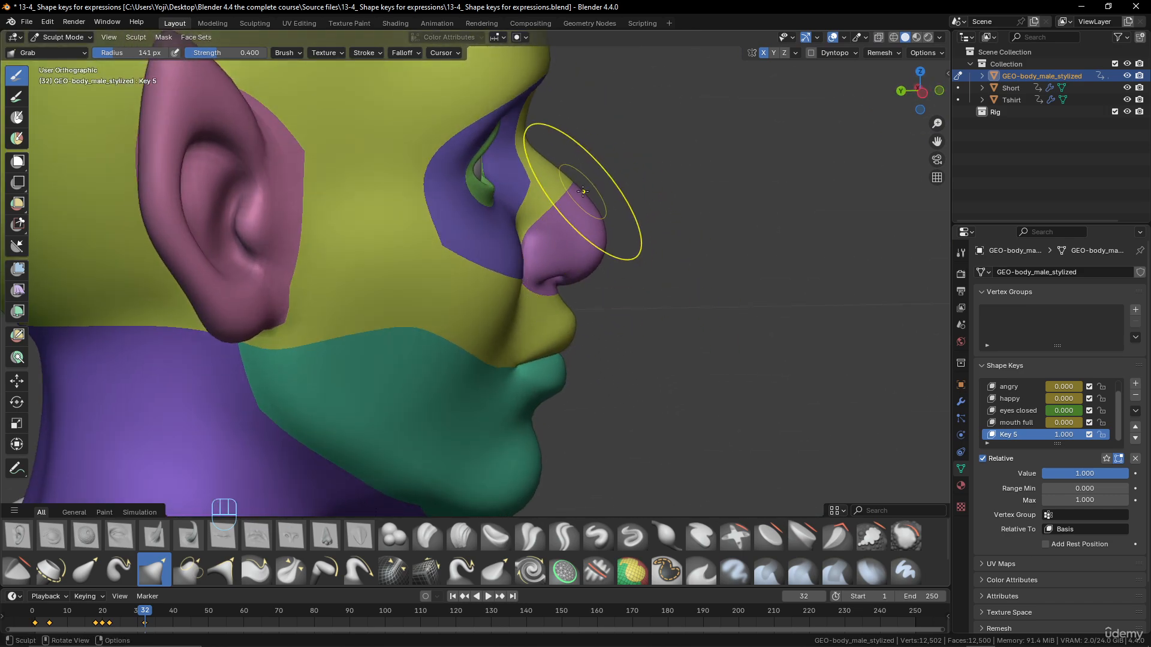
left_click_drag(583, 191, 570, 198)
left_click_drag(587, 208, 579, 213)
left_click_drag(590, 218, 586, 221)
middle_click_drag(615, 233, 606, 236)
mouse_move(606, 236)
left_mouse_down()
mouse_move(621, 260)
mouse_move(611, 206)
left_mouse_up()
- Return the body mesh to Object Mode and scrub the Key 5 shape key's value to preview the elven face, leaving it at 1.000
middle_click_drag(611, 206, 461, 242)
scroll(467, 236, "up", 2)
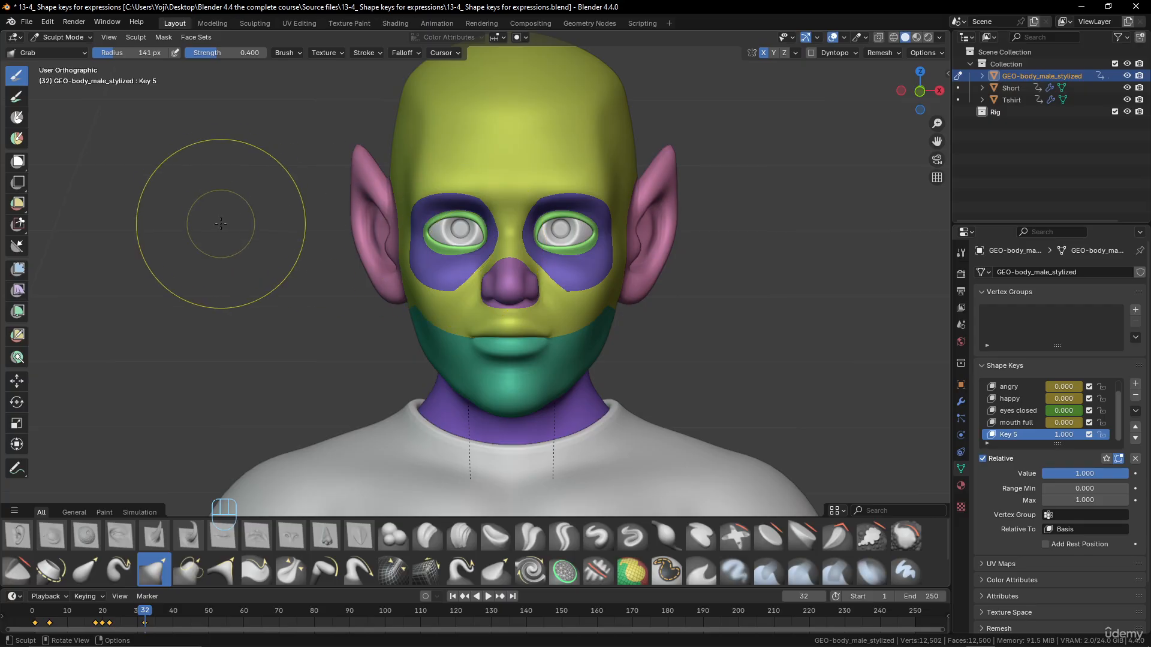
left_click(63, 37)
left_click(60, 50)
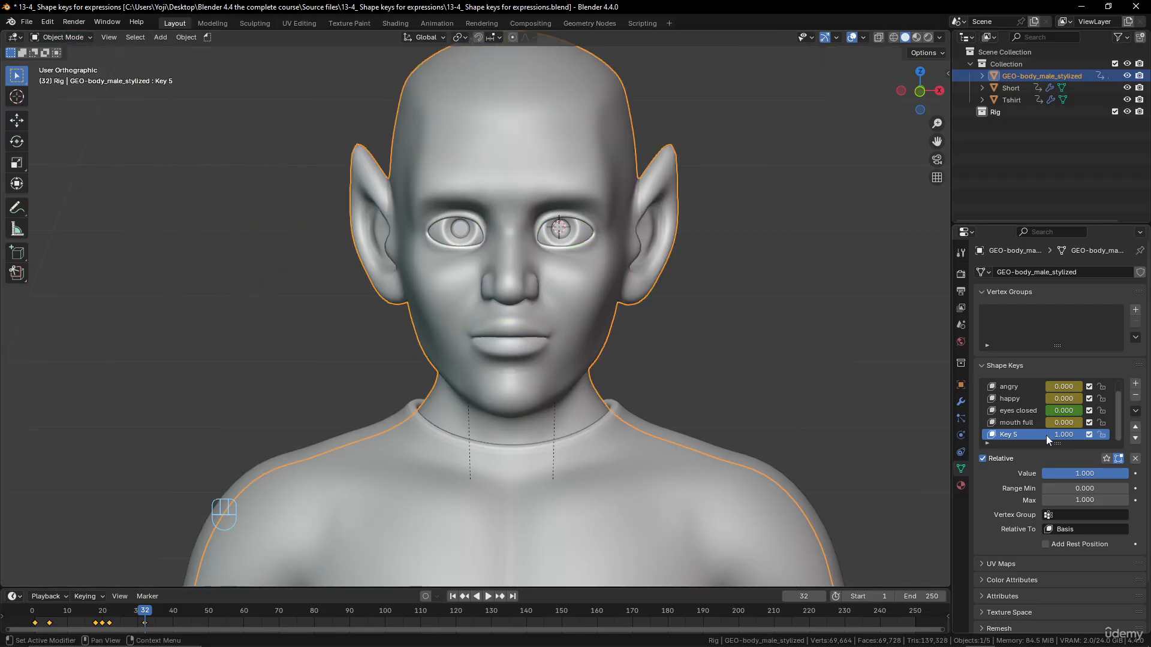
mouse_move(1059, 436)
left_mouse_down()
mouse_move(1014, 435)
mouse_move(1061, 435)
left_mouse_up()
scroll(690, 303, "down", 3)
scroll(660, 302, "up", 3)
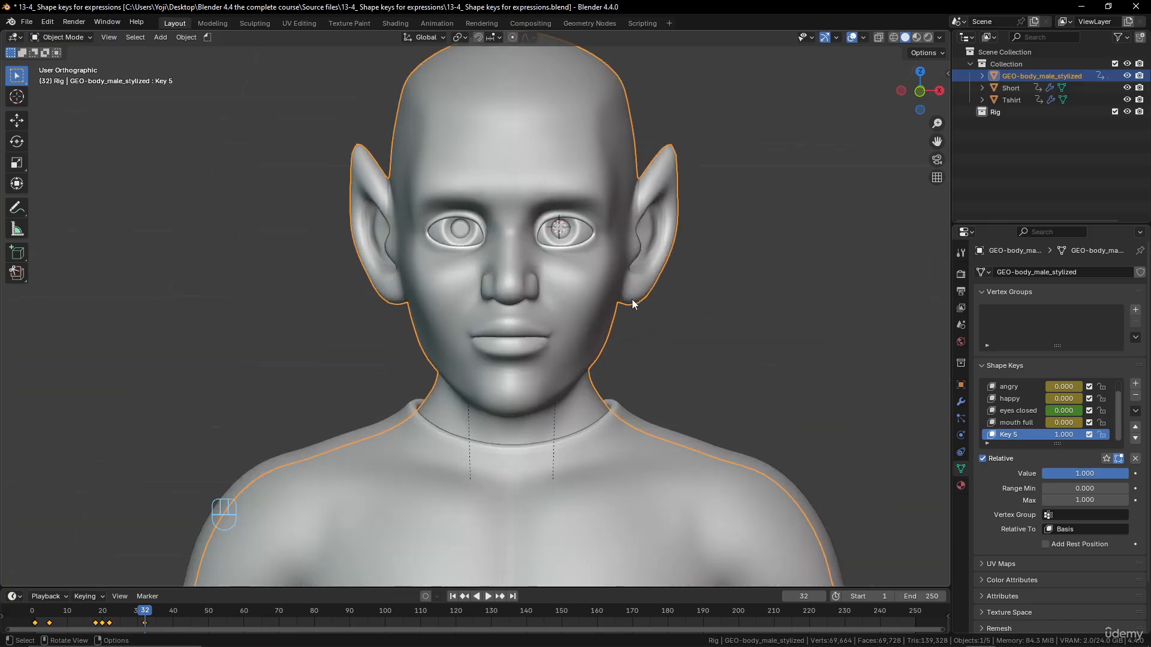
middle_click_drag(632, 302, 655, 309)
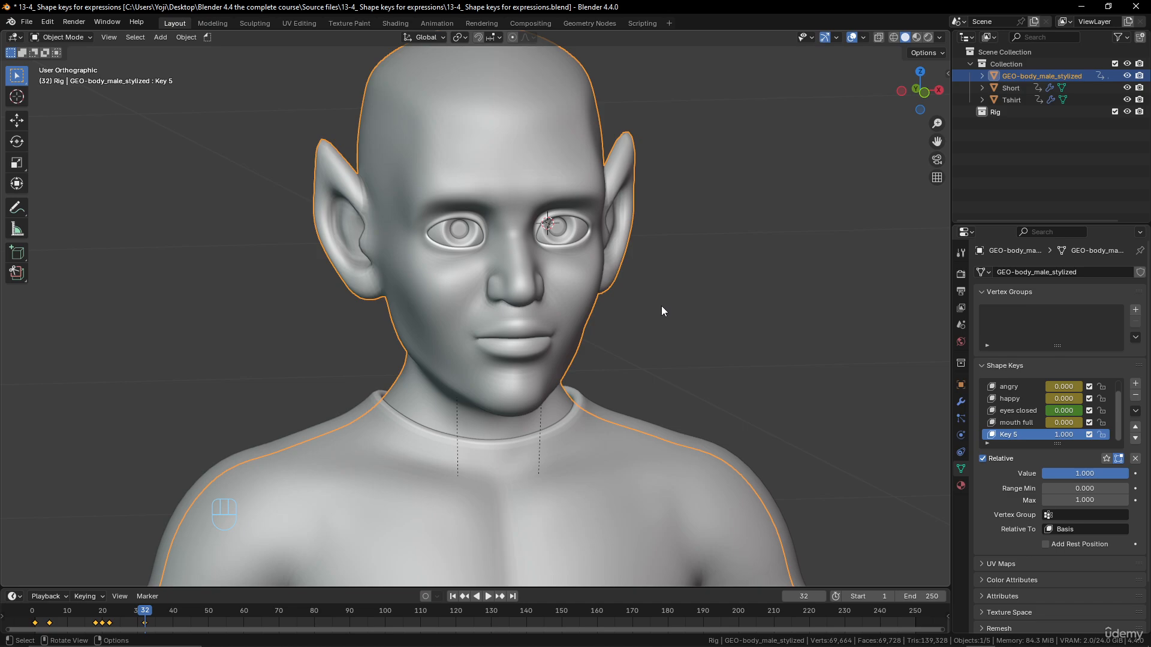
middle_click_drag(662, 306, 558, 281)
scroll(558, 280, "down", 5)
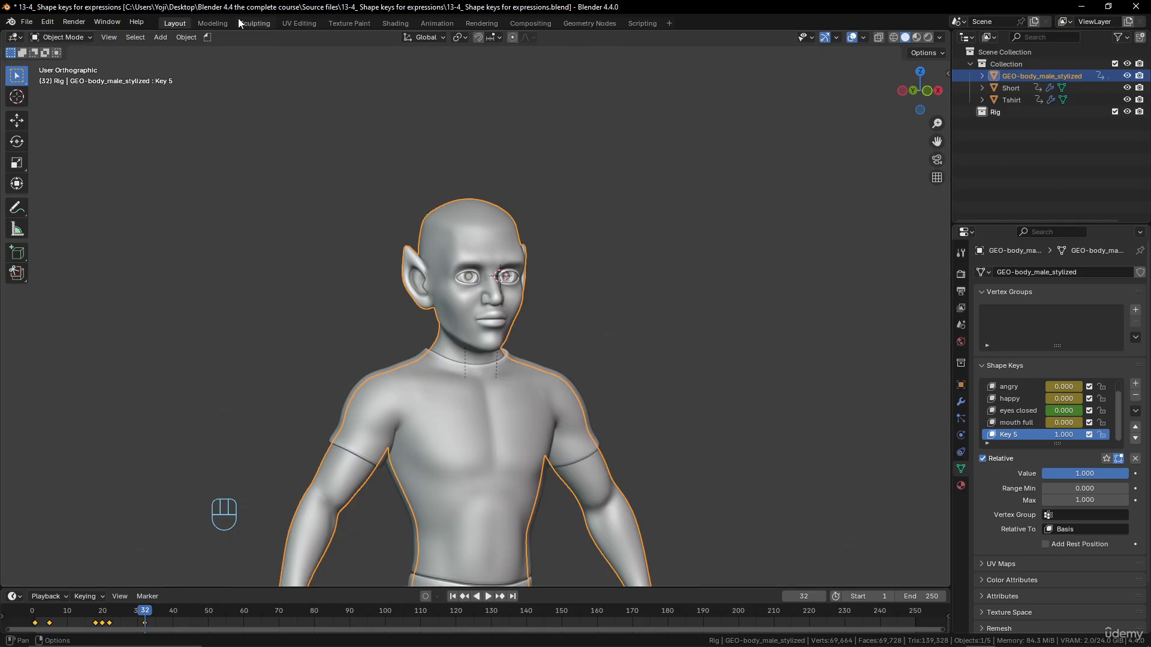
- Switch to the Animation workspace and frame the elven head in the 3D view from an angle
left_click(427, 23)
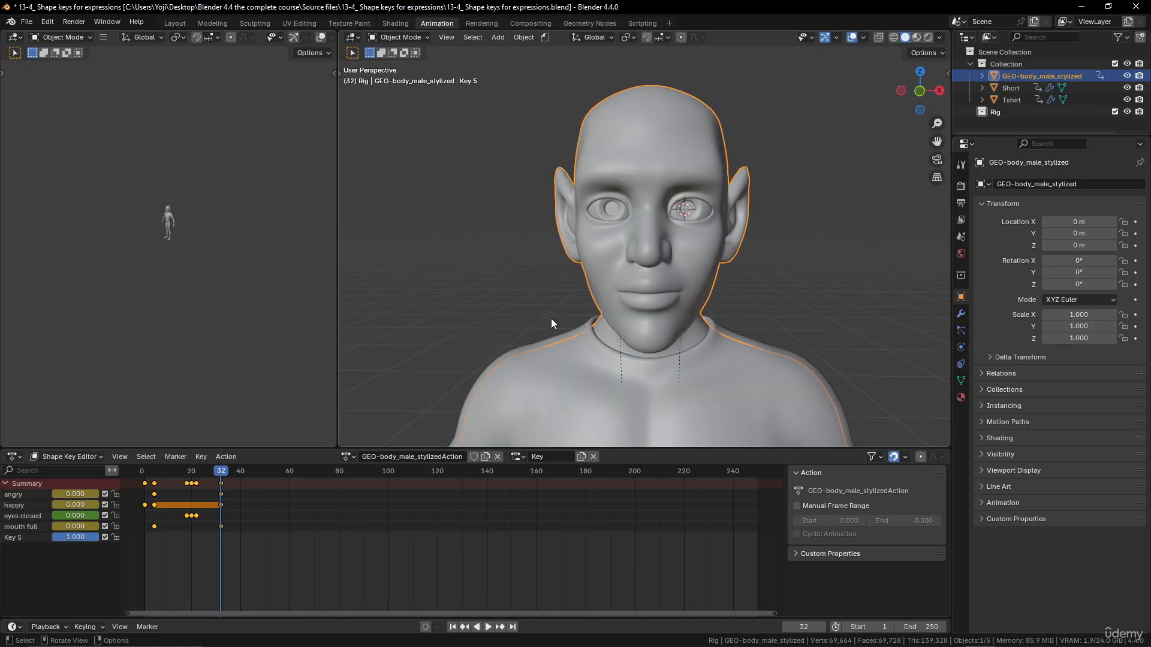
scroll(622, 299, "down", 3)
mouse_move(622, 299)
middle_mouse_down()
mouse_move(663, 290)
mouse_move(557, 287)
mouse_move(620, 291)
middle_mouse_up()
scroll(620, 292, "up", 3)
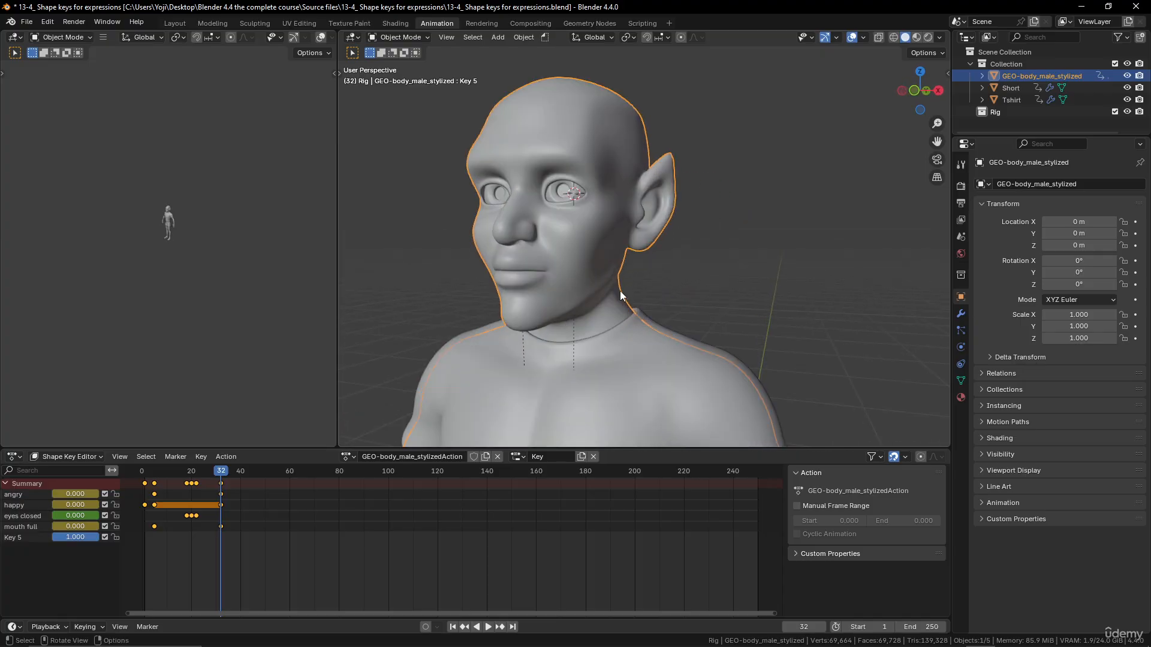